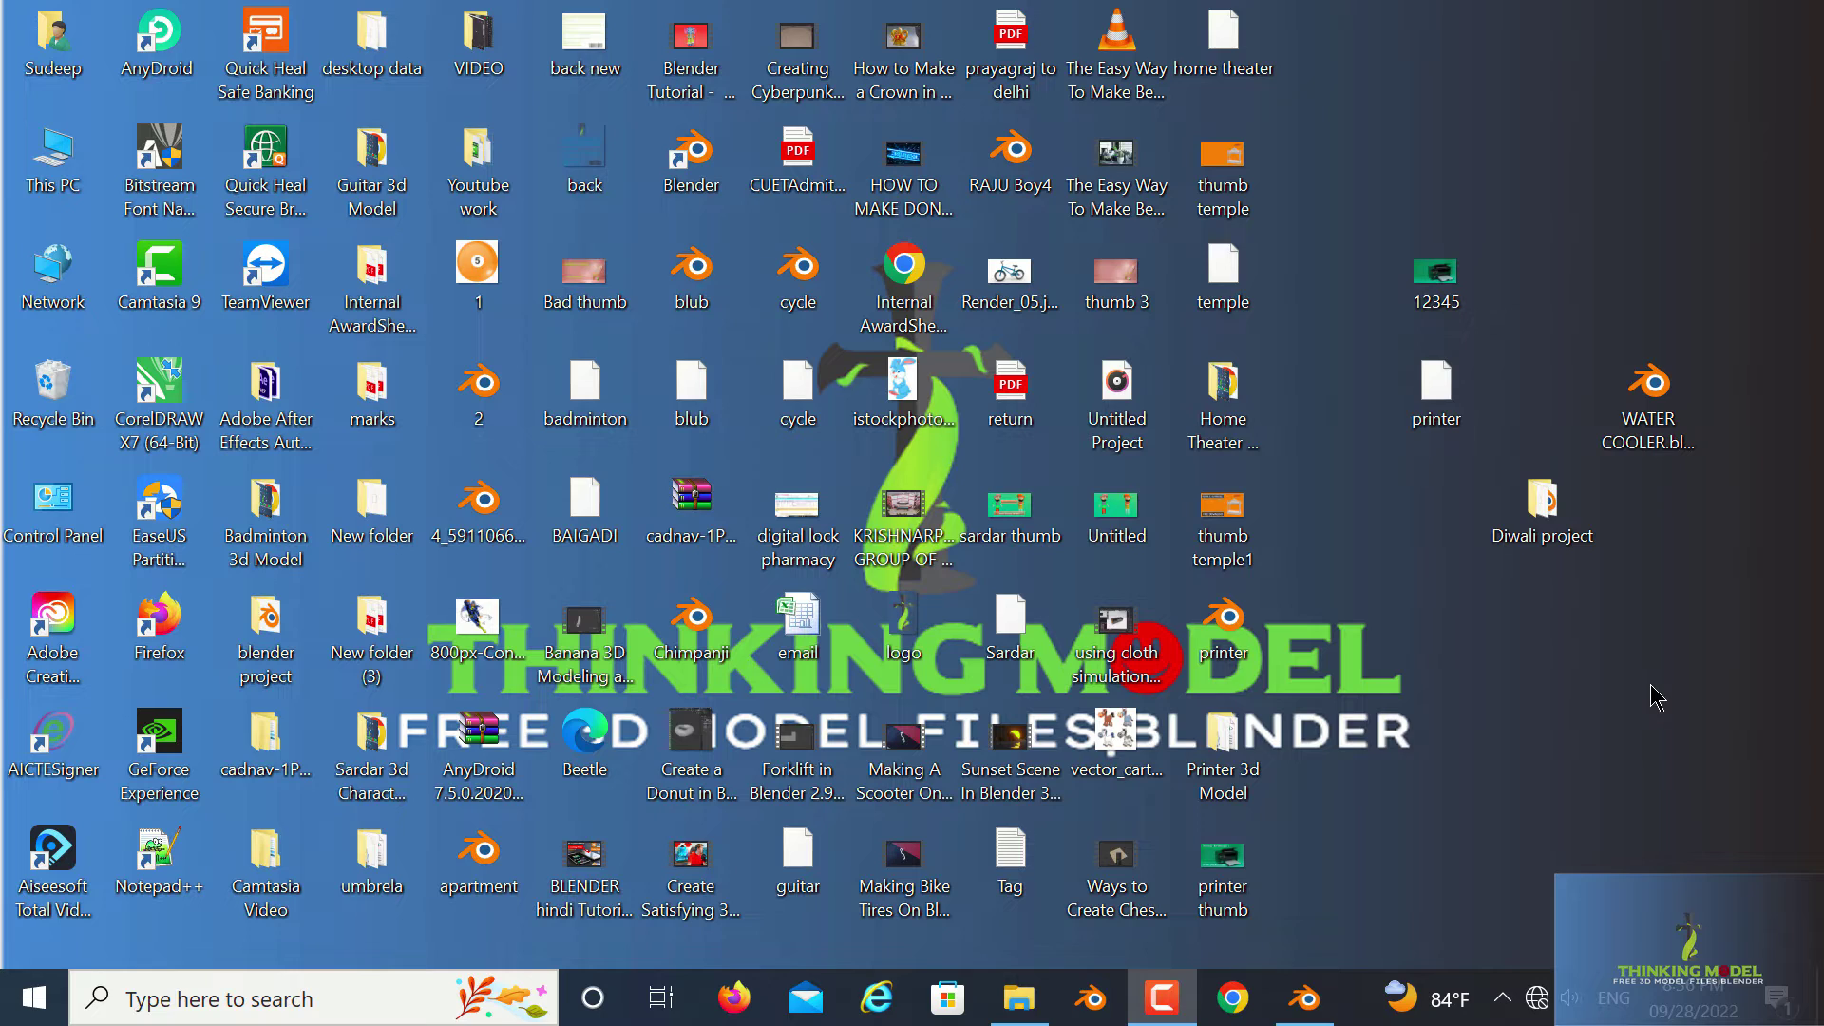
- Refresh the desktop icons several times from the desktop context menu
right_click(1366, 490)
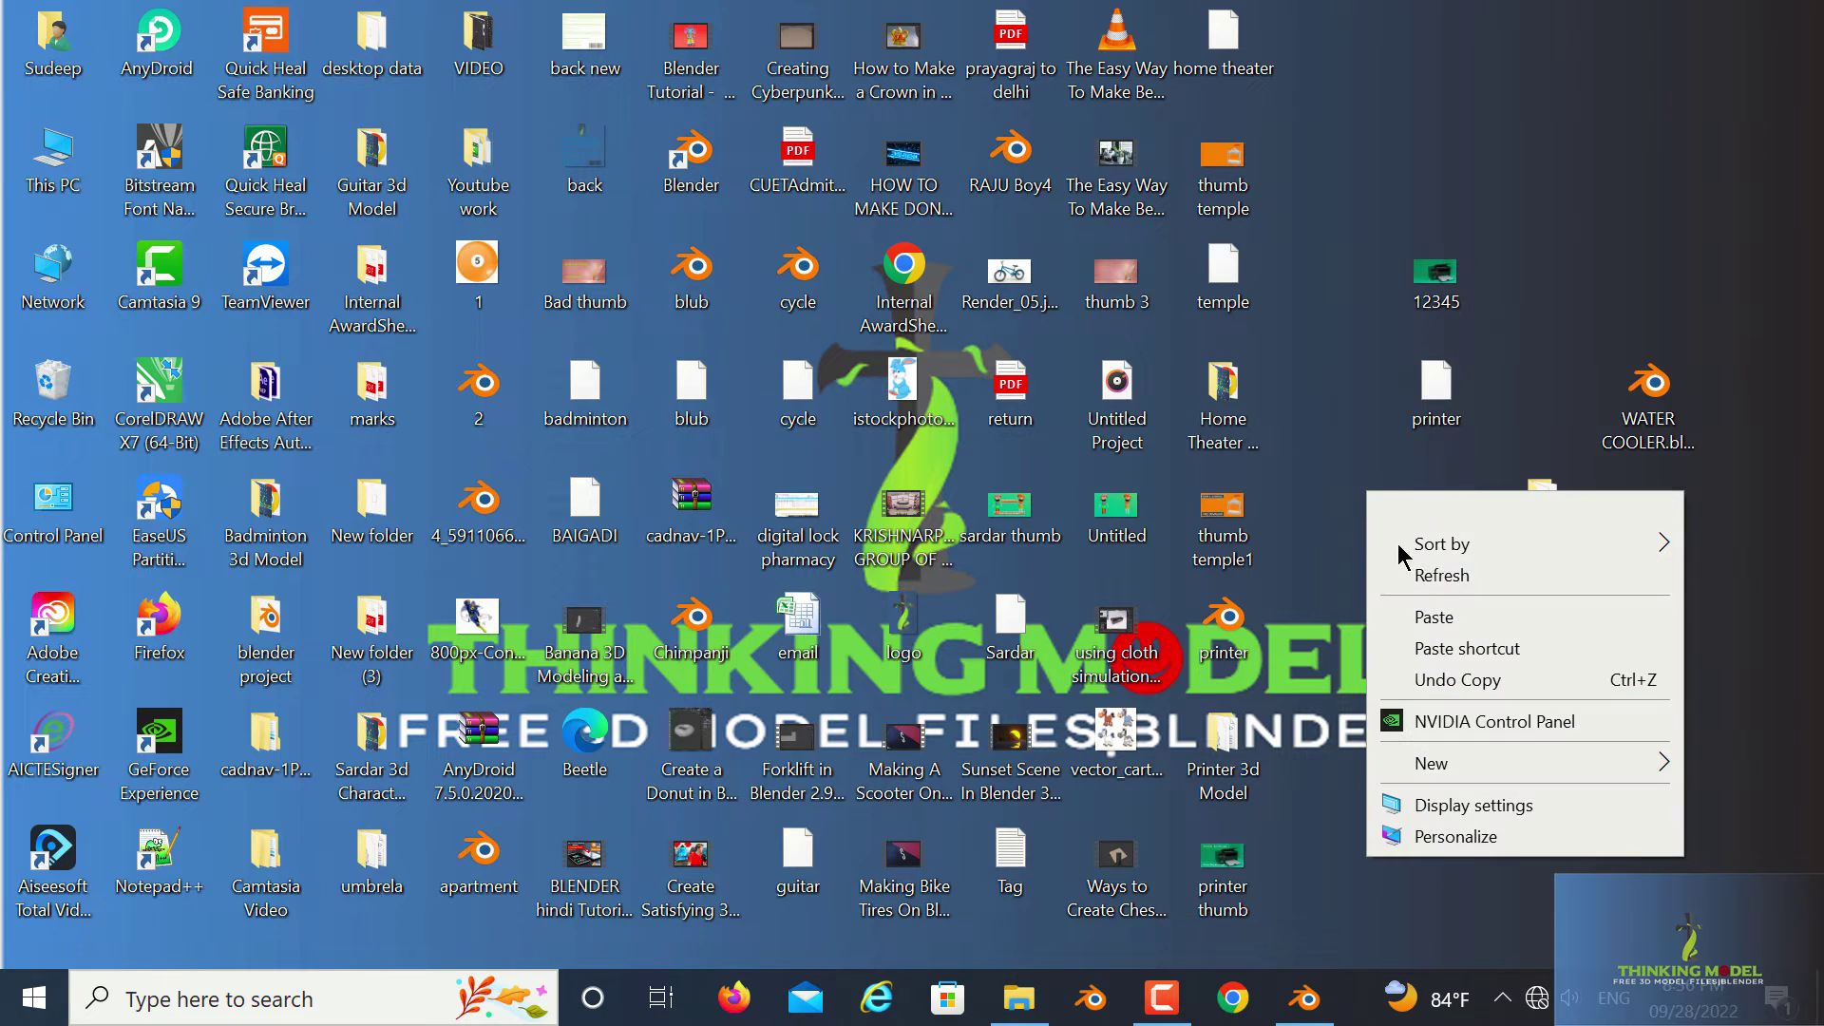
left_click(1427, 584)
right_click(1427, 585)
left_click(1482, 668)
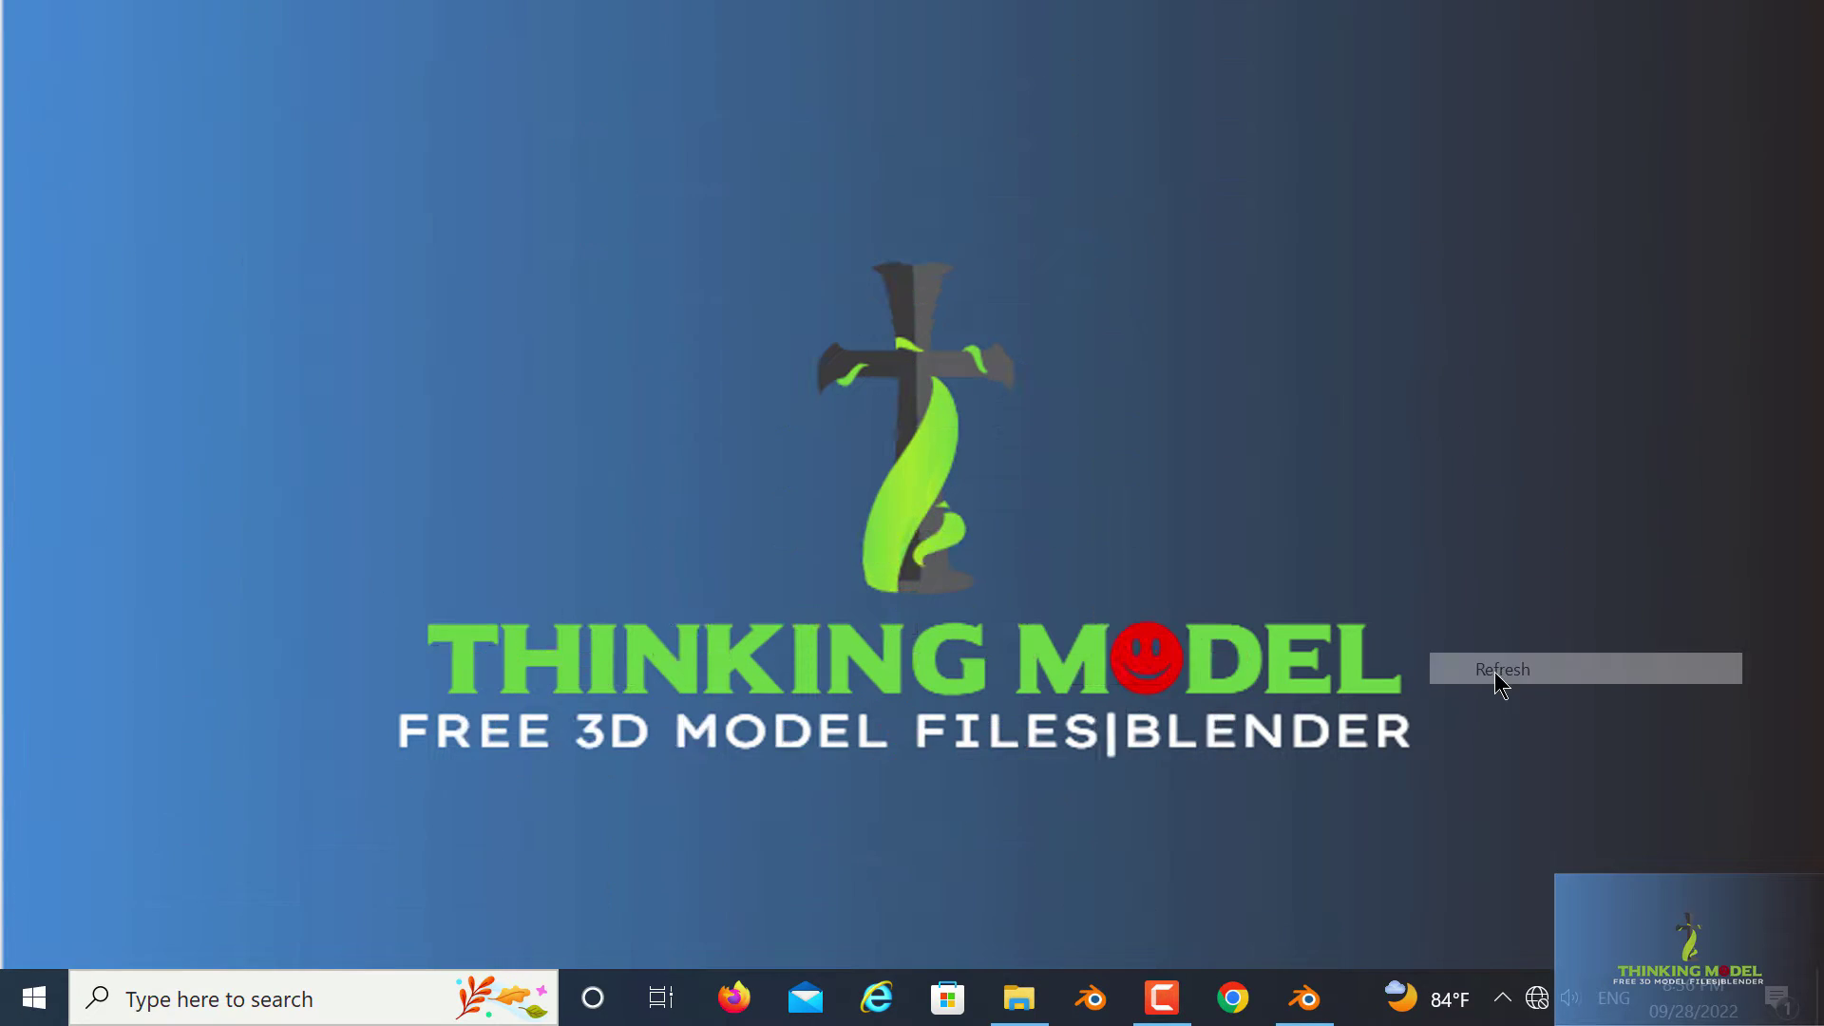
right_click(1408, 537)
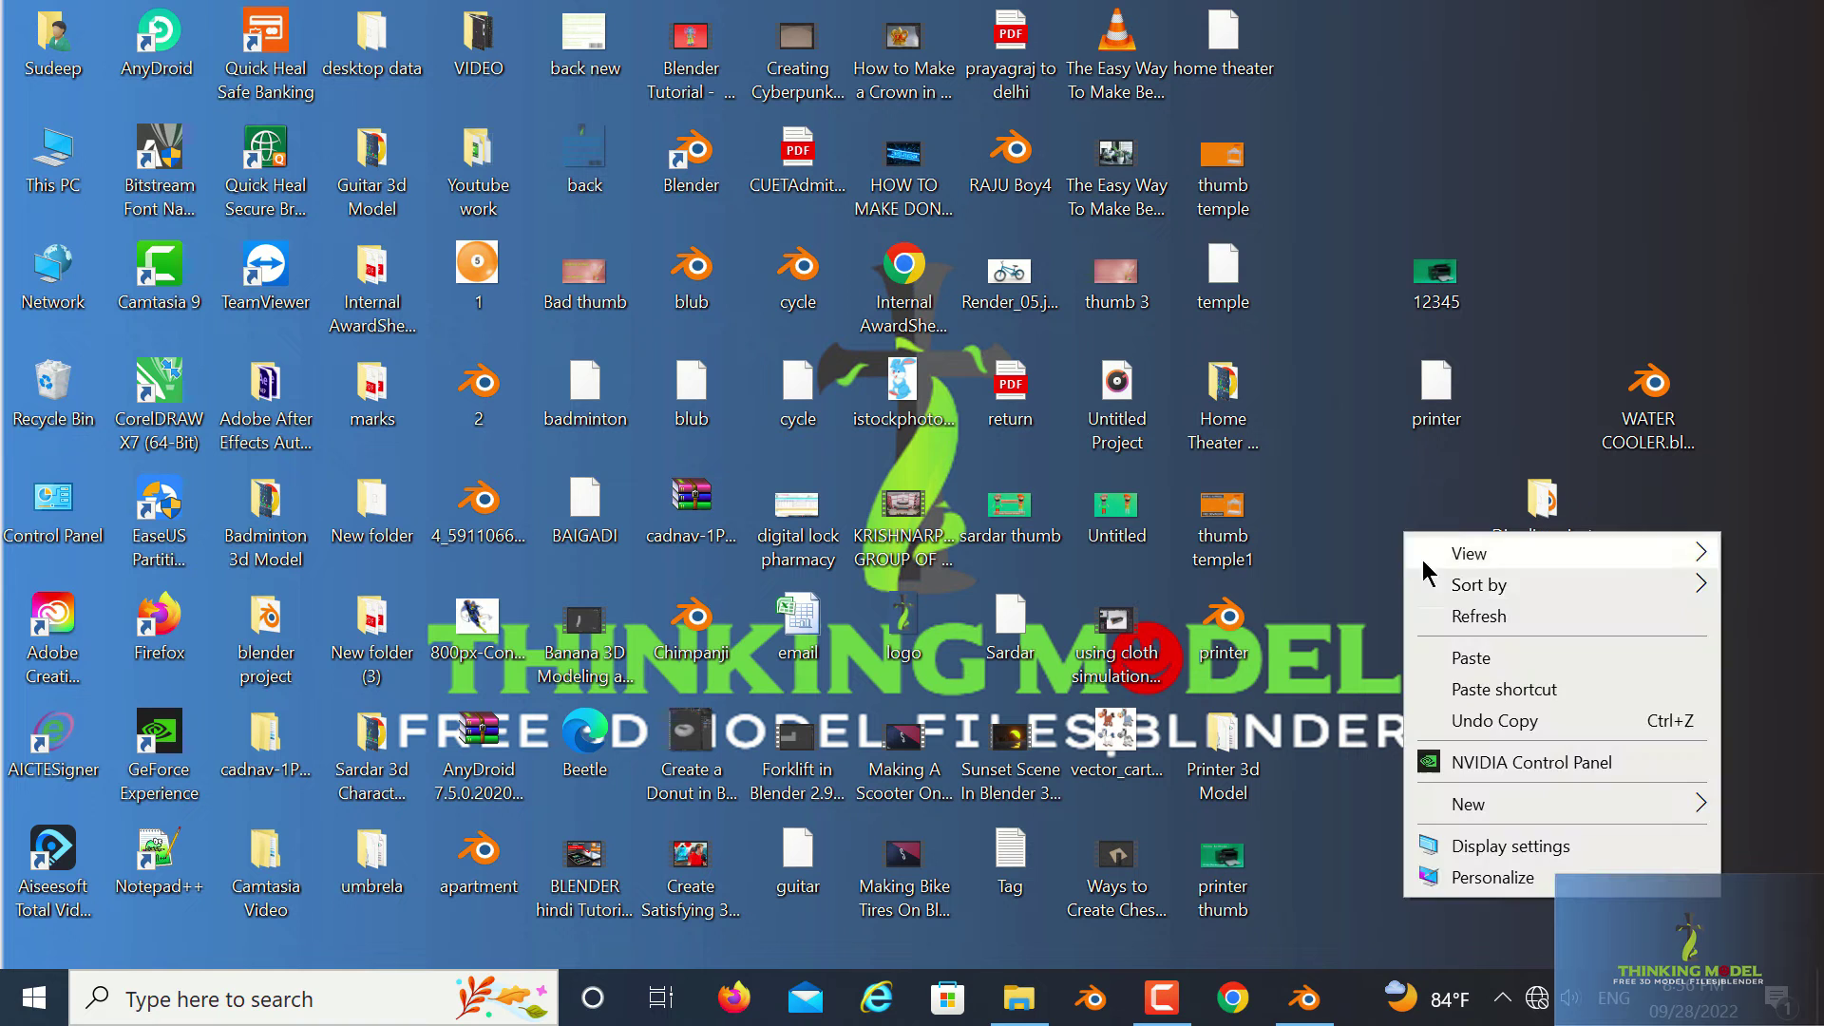
left_click(1477, 616)
right_click(1347, 492)
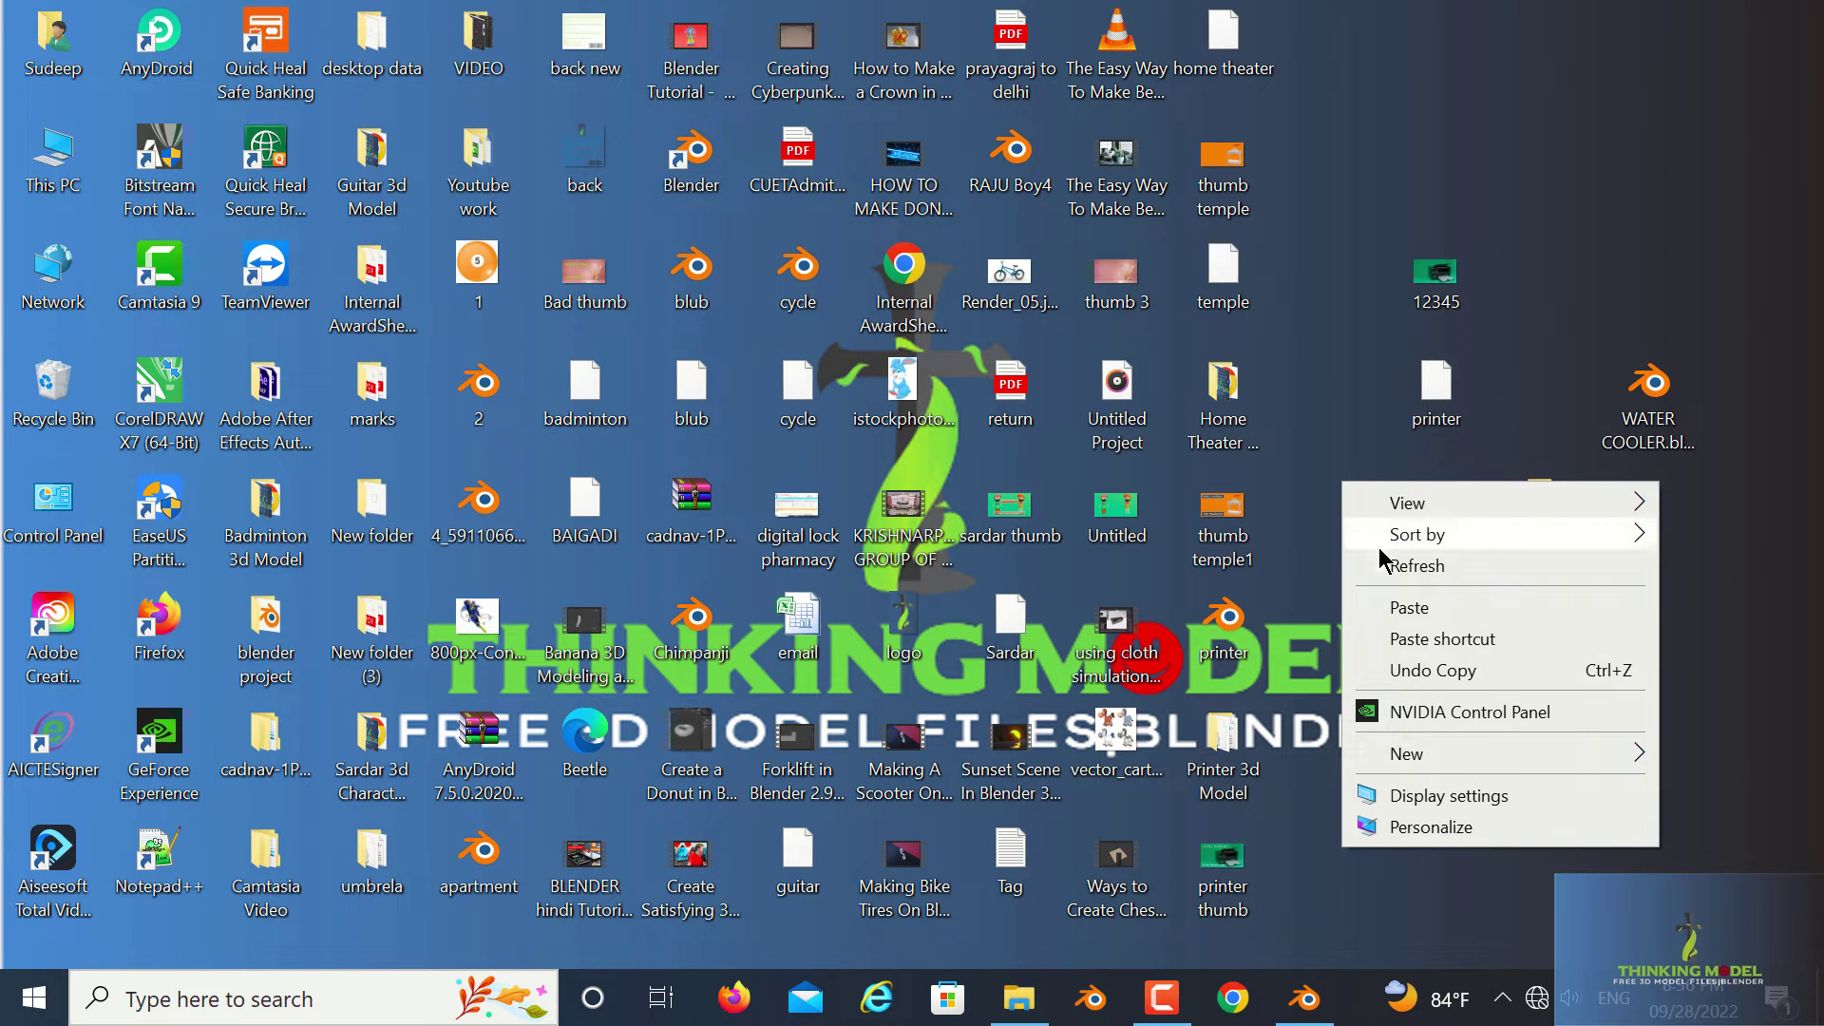
left_click(1386, 563)
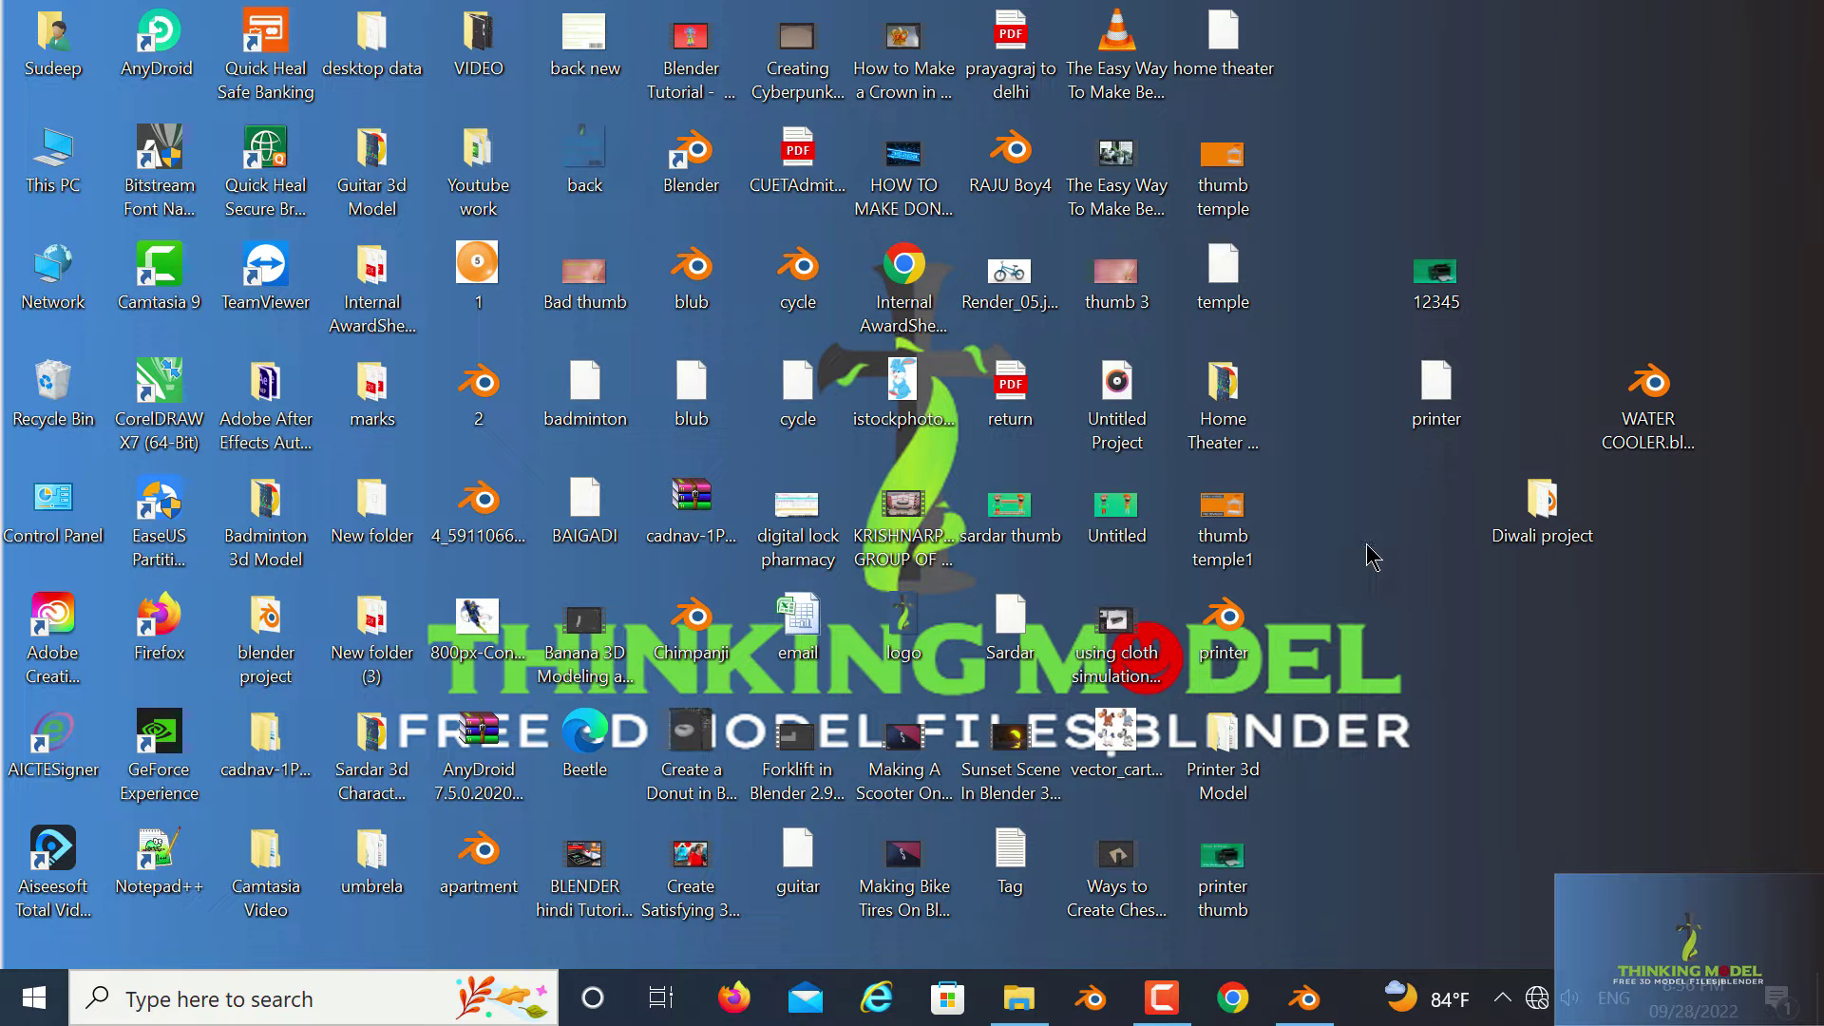
right_click(1316, 470)
left_click(1368, 555)
- Restore the WATER COOLER Blender file from the taskbar and zoom the camera view
left_click(1313, 993)
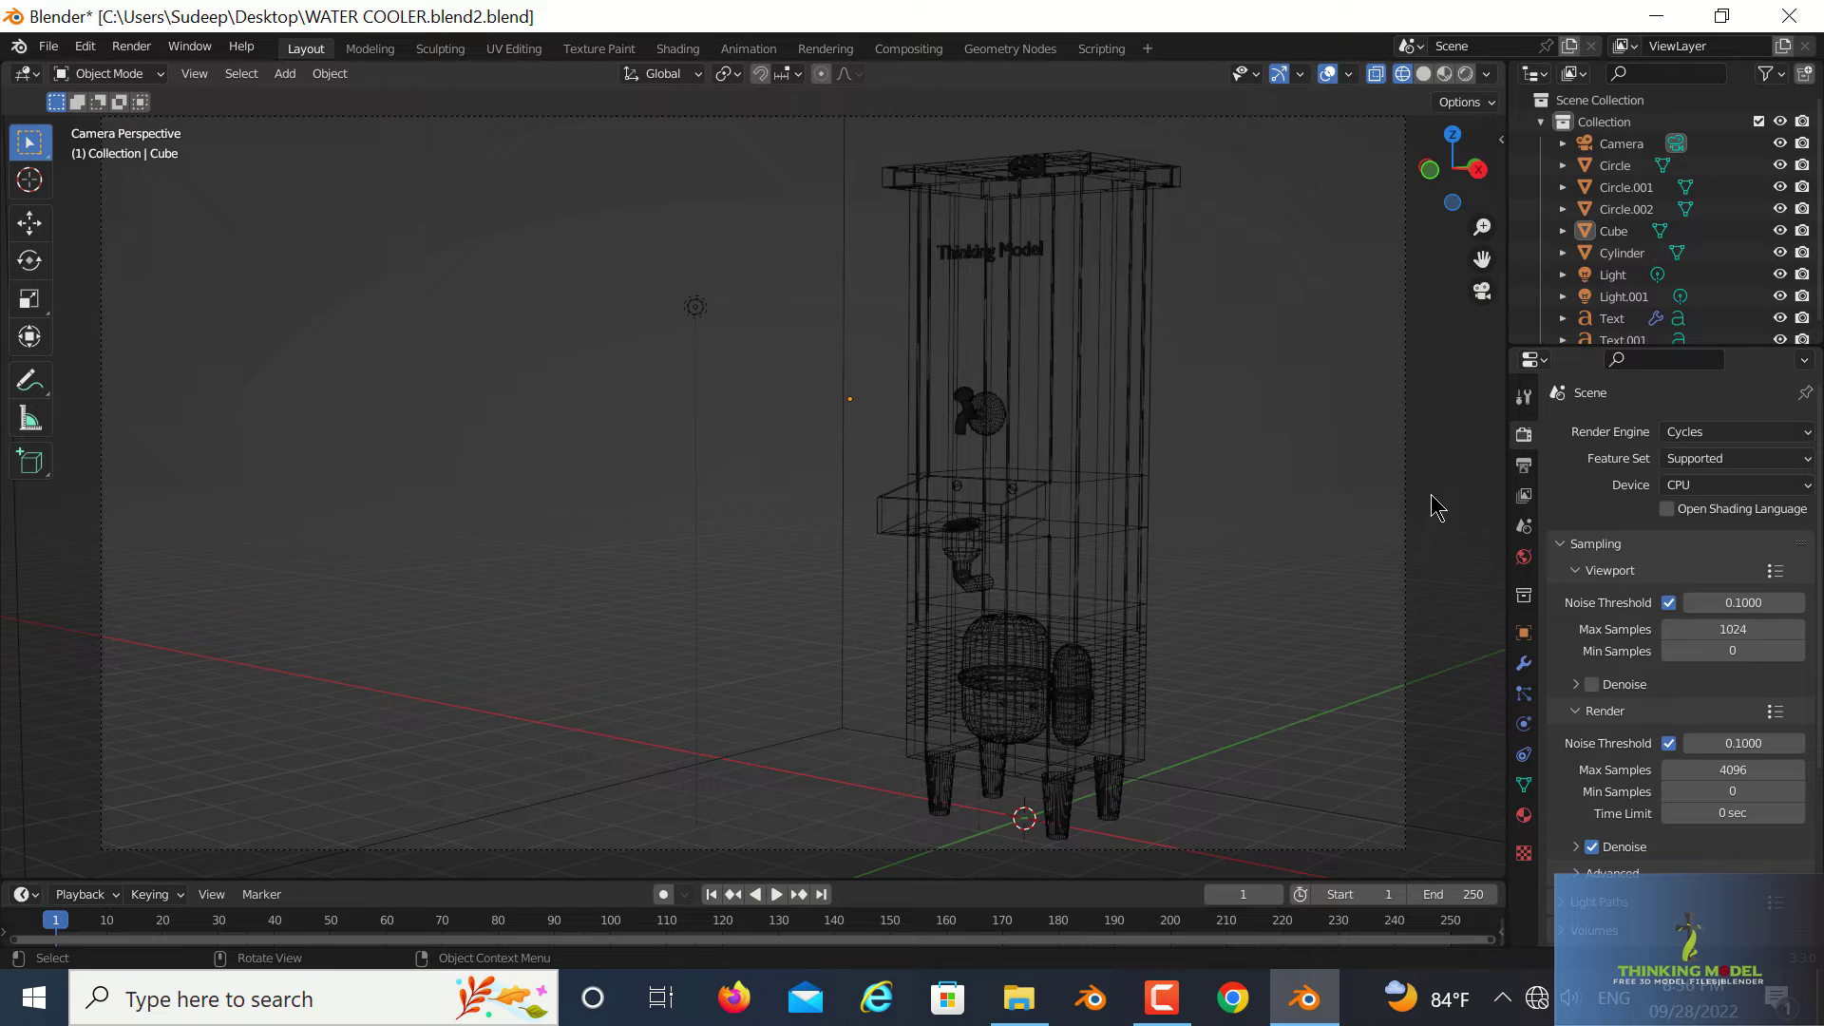
scroll(1438, 506, "down", 2)
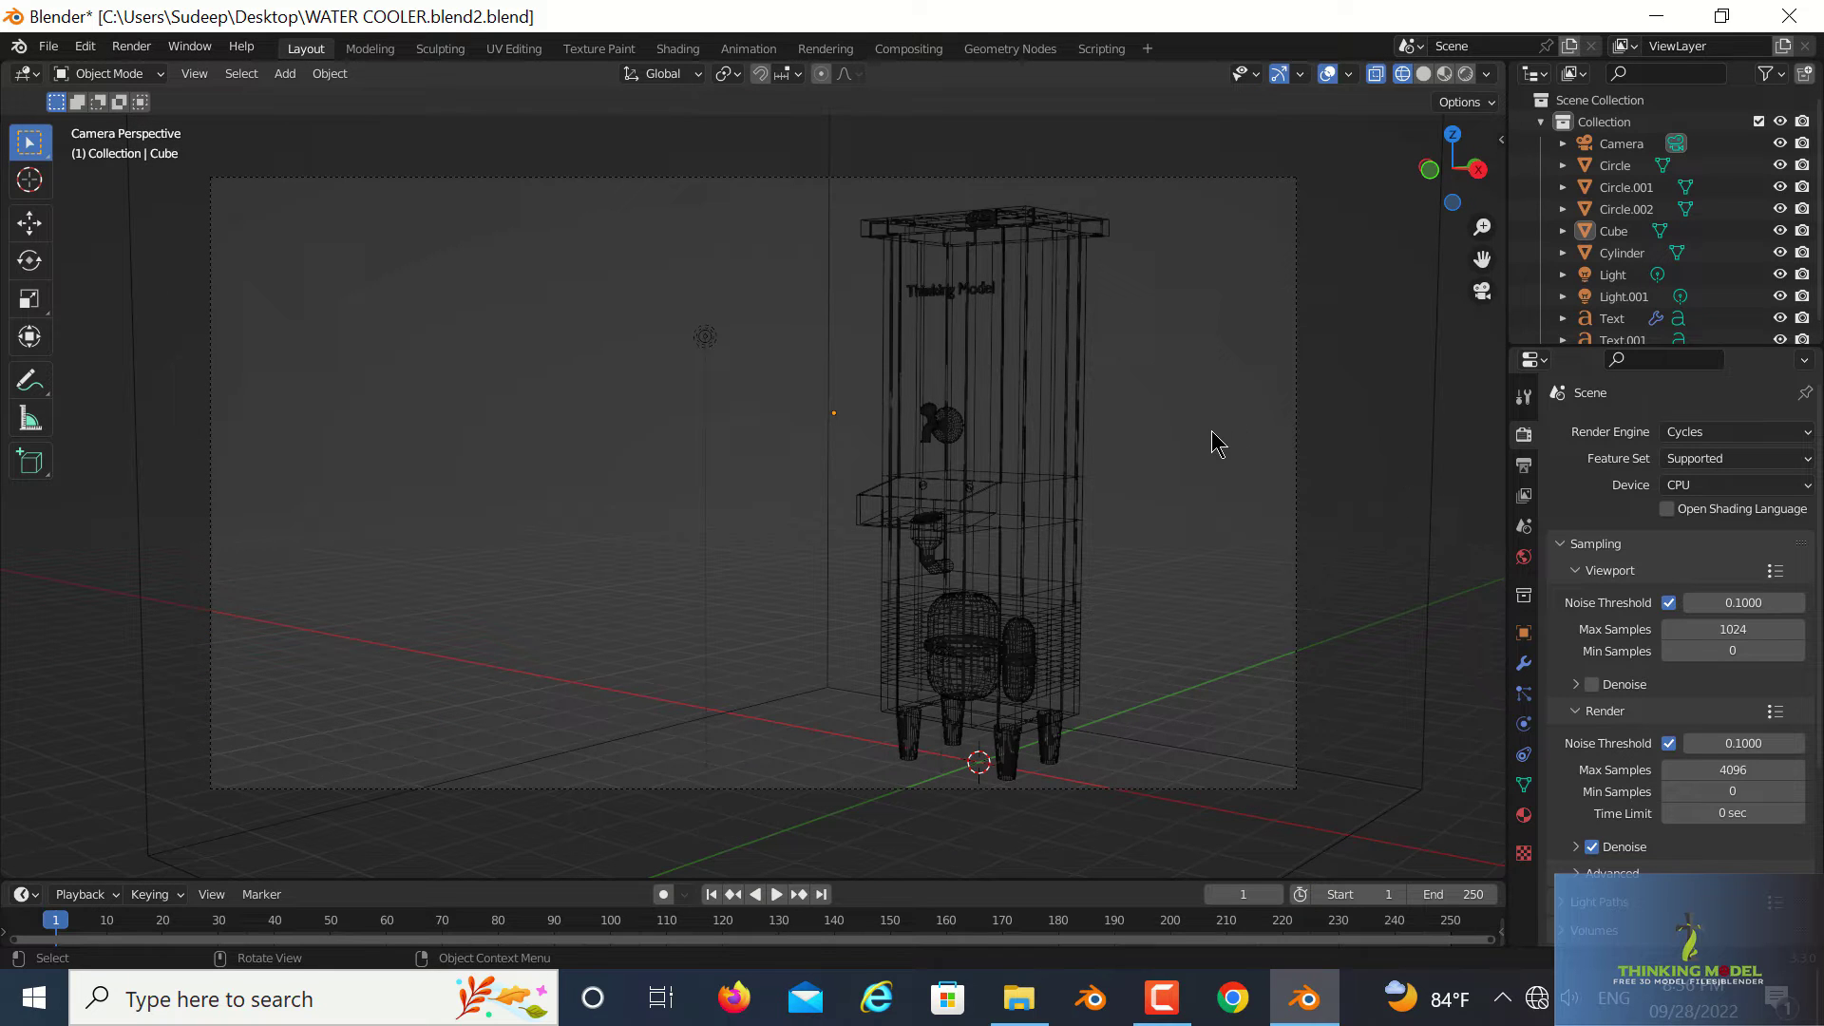
scroll(1173, 492, "up", 3)
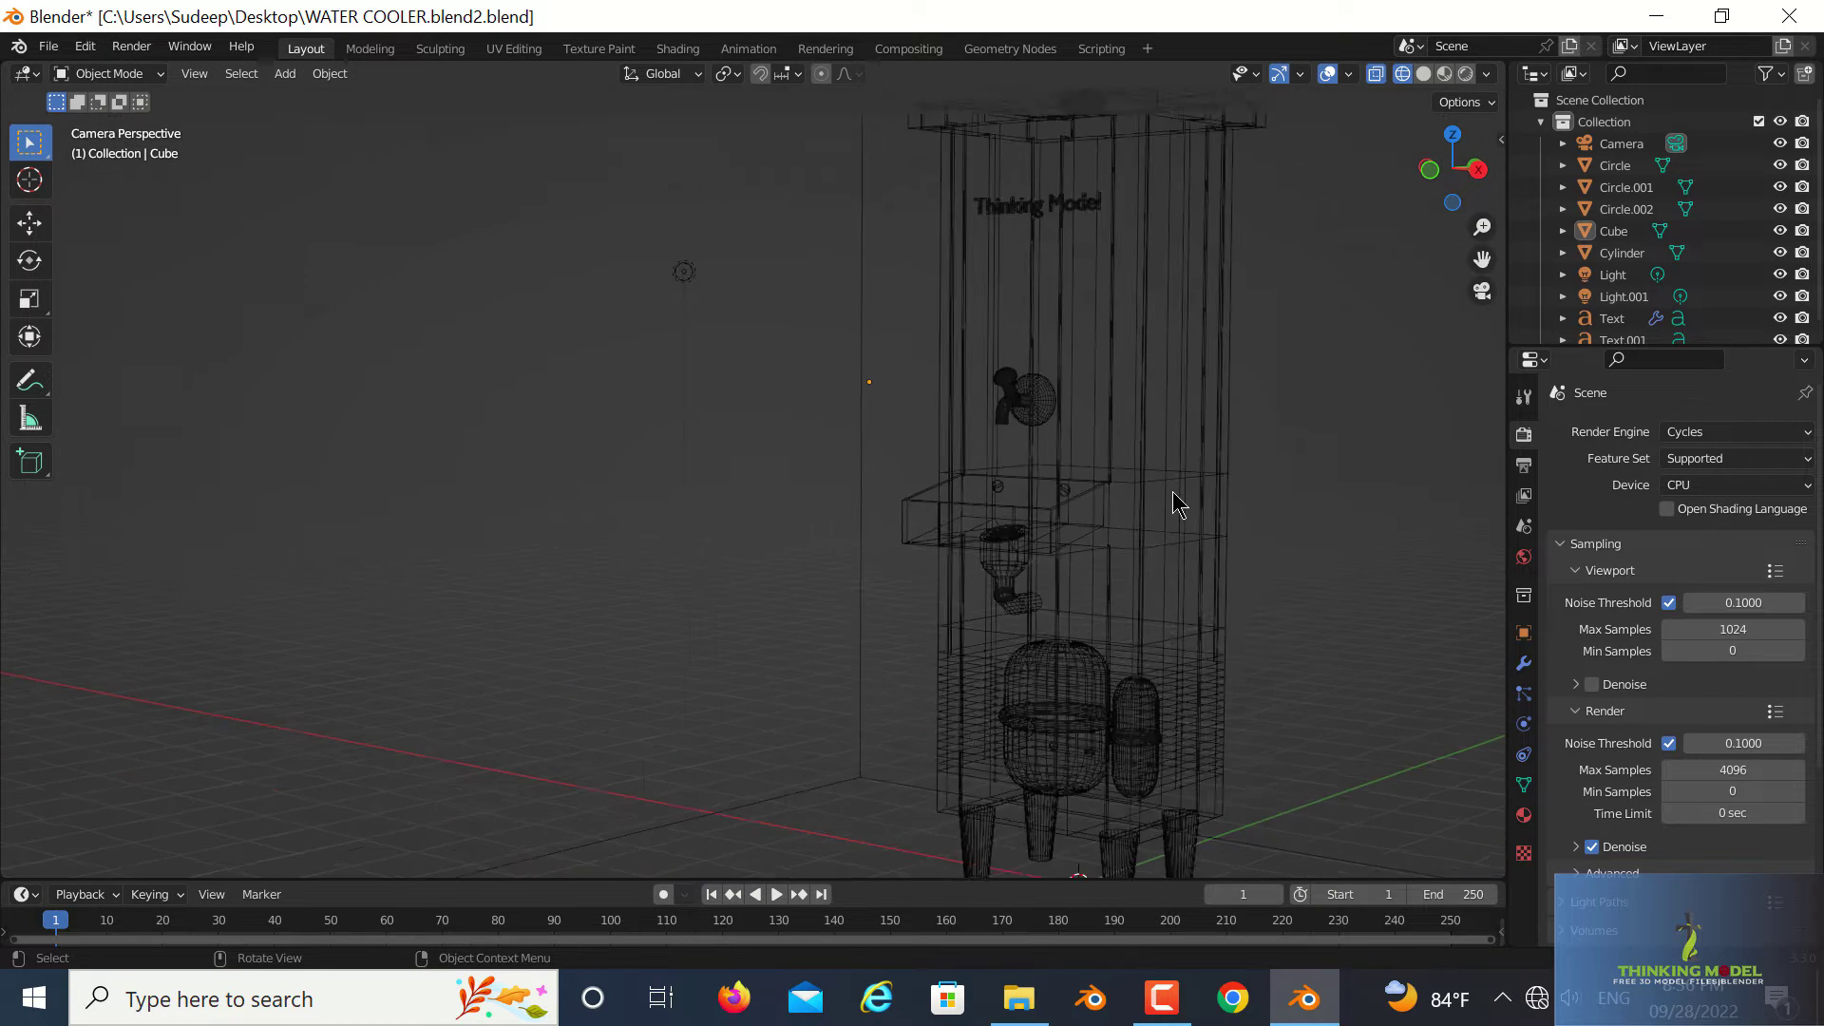
scroll(1172, 492, "down", 2)
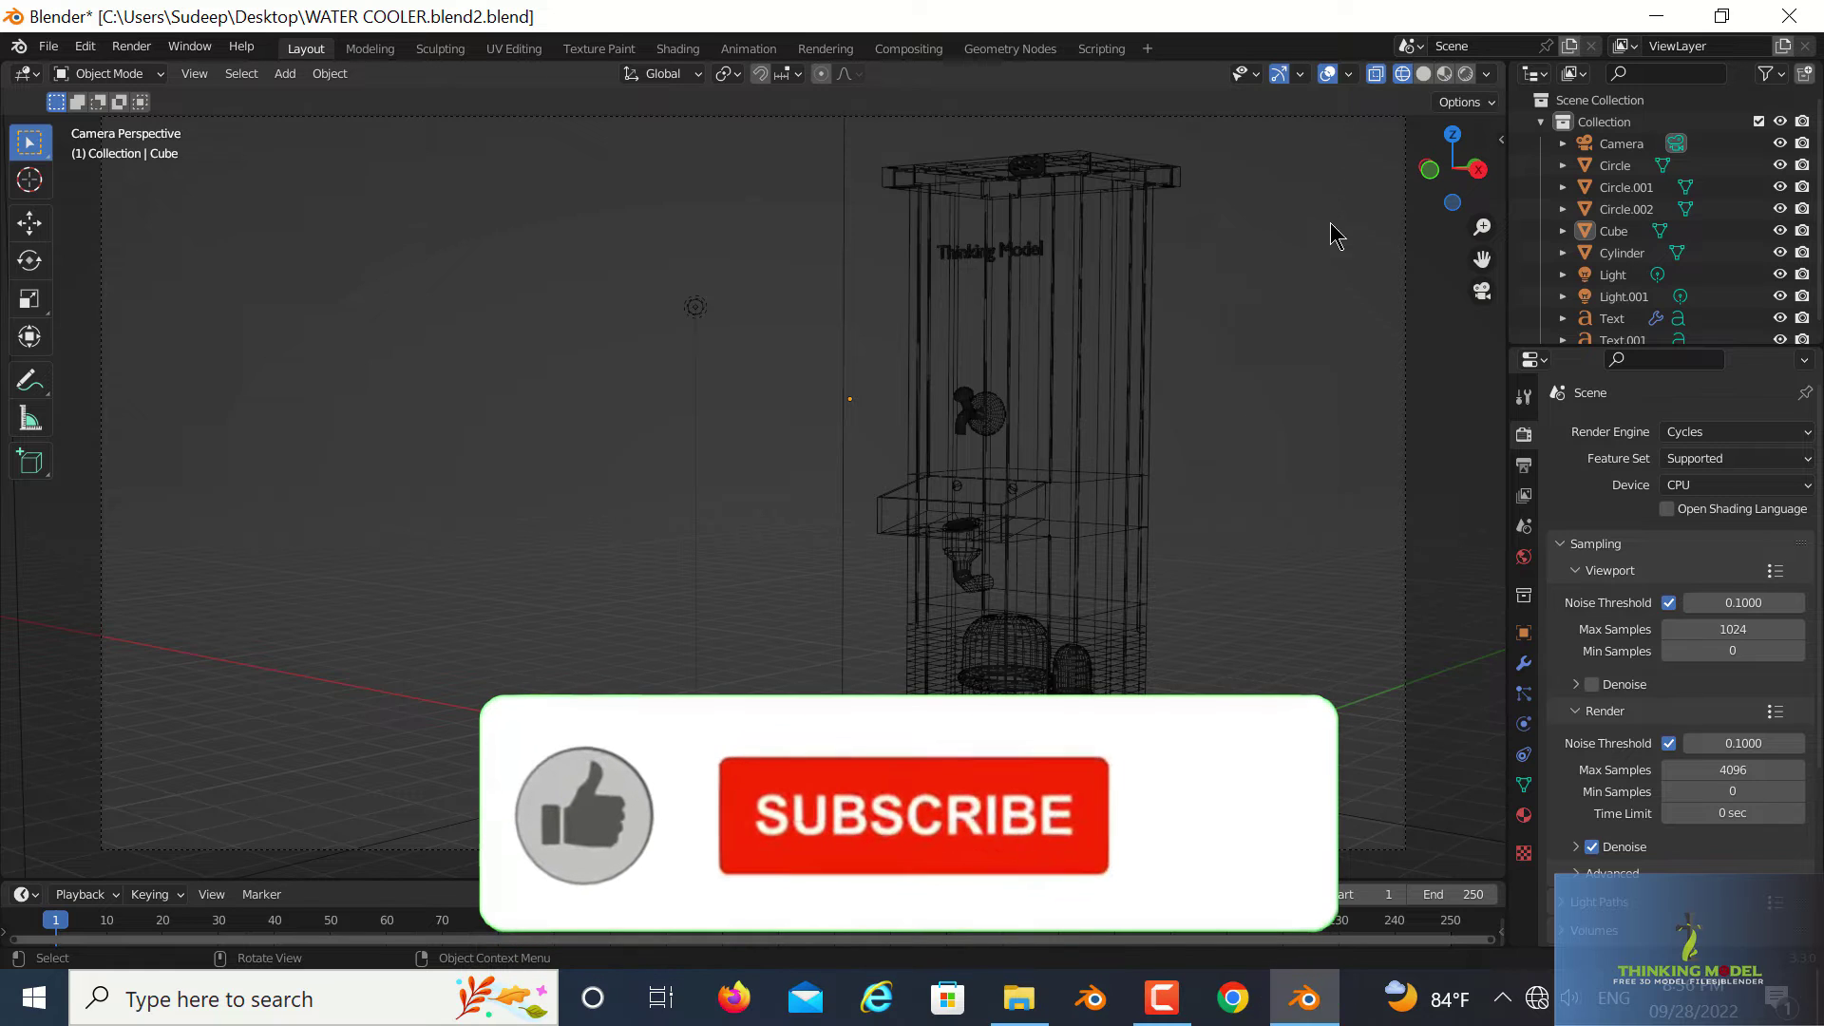
- Show the cooler in Solid shading and orbit out of camera view to its side
left_click(1422, 76)
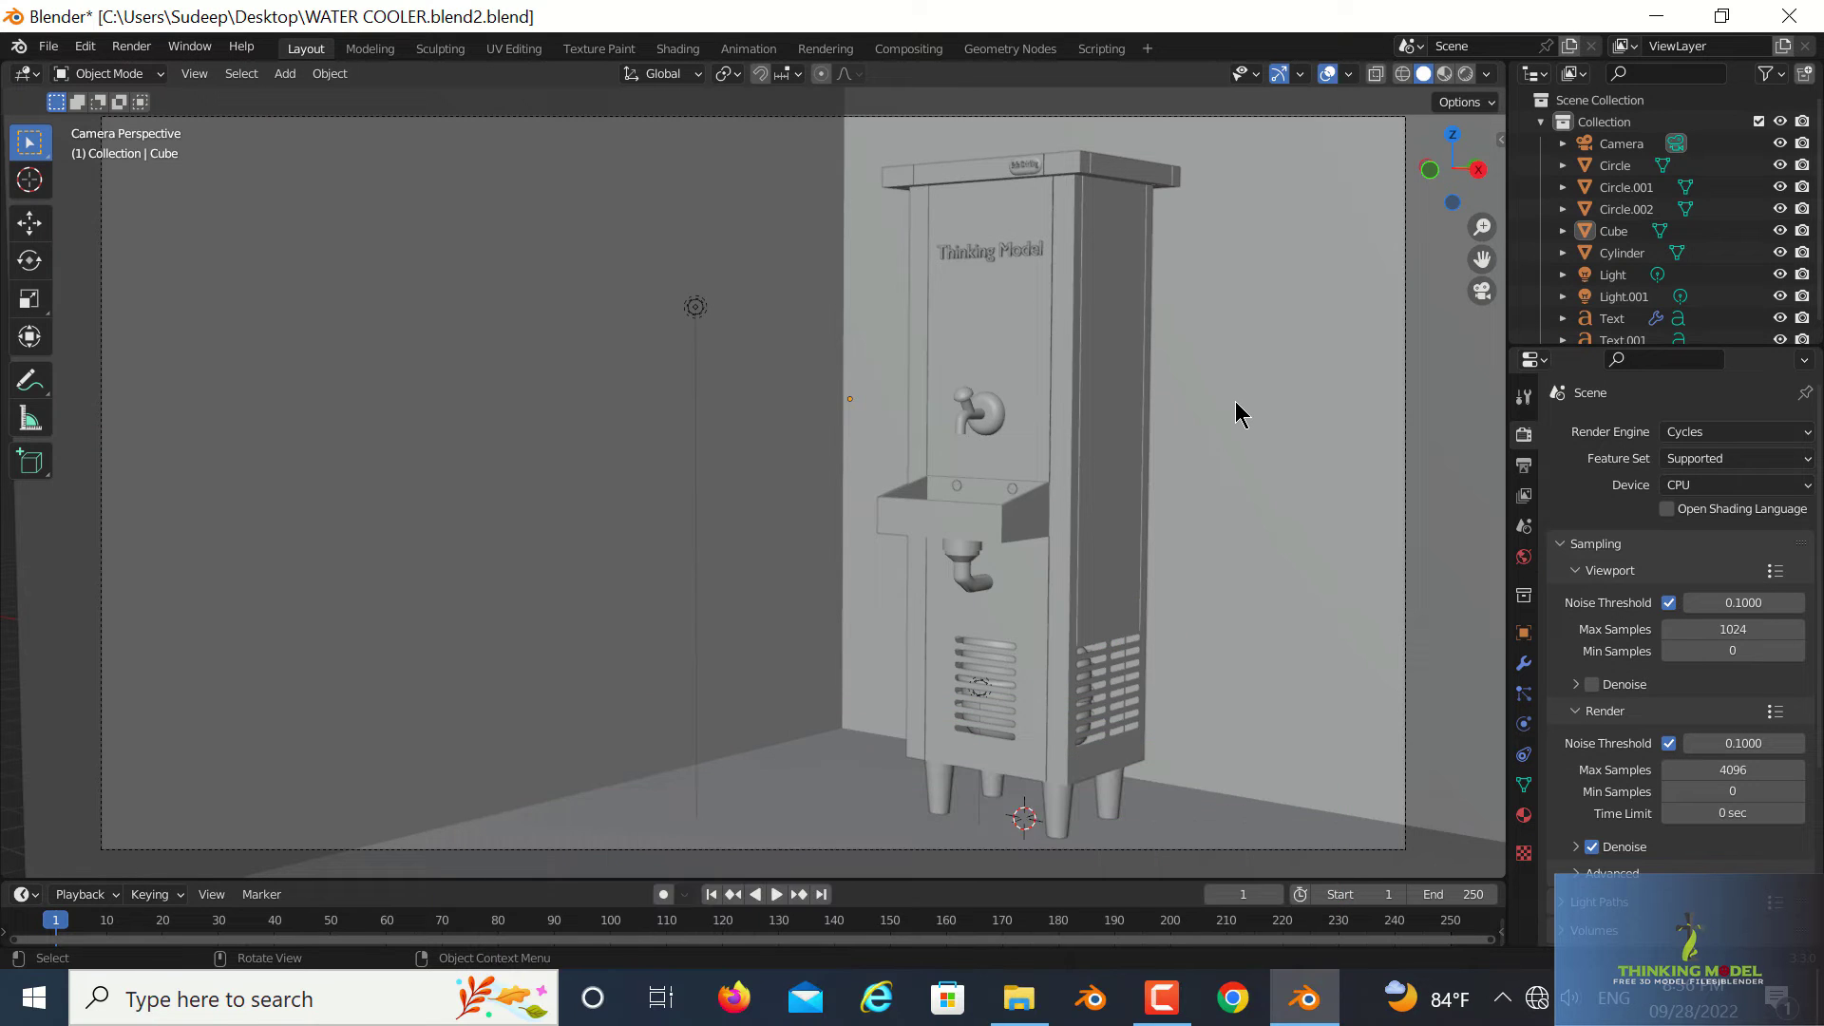
scroll(1235, 413, "down", 1)
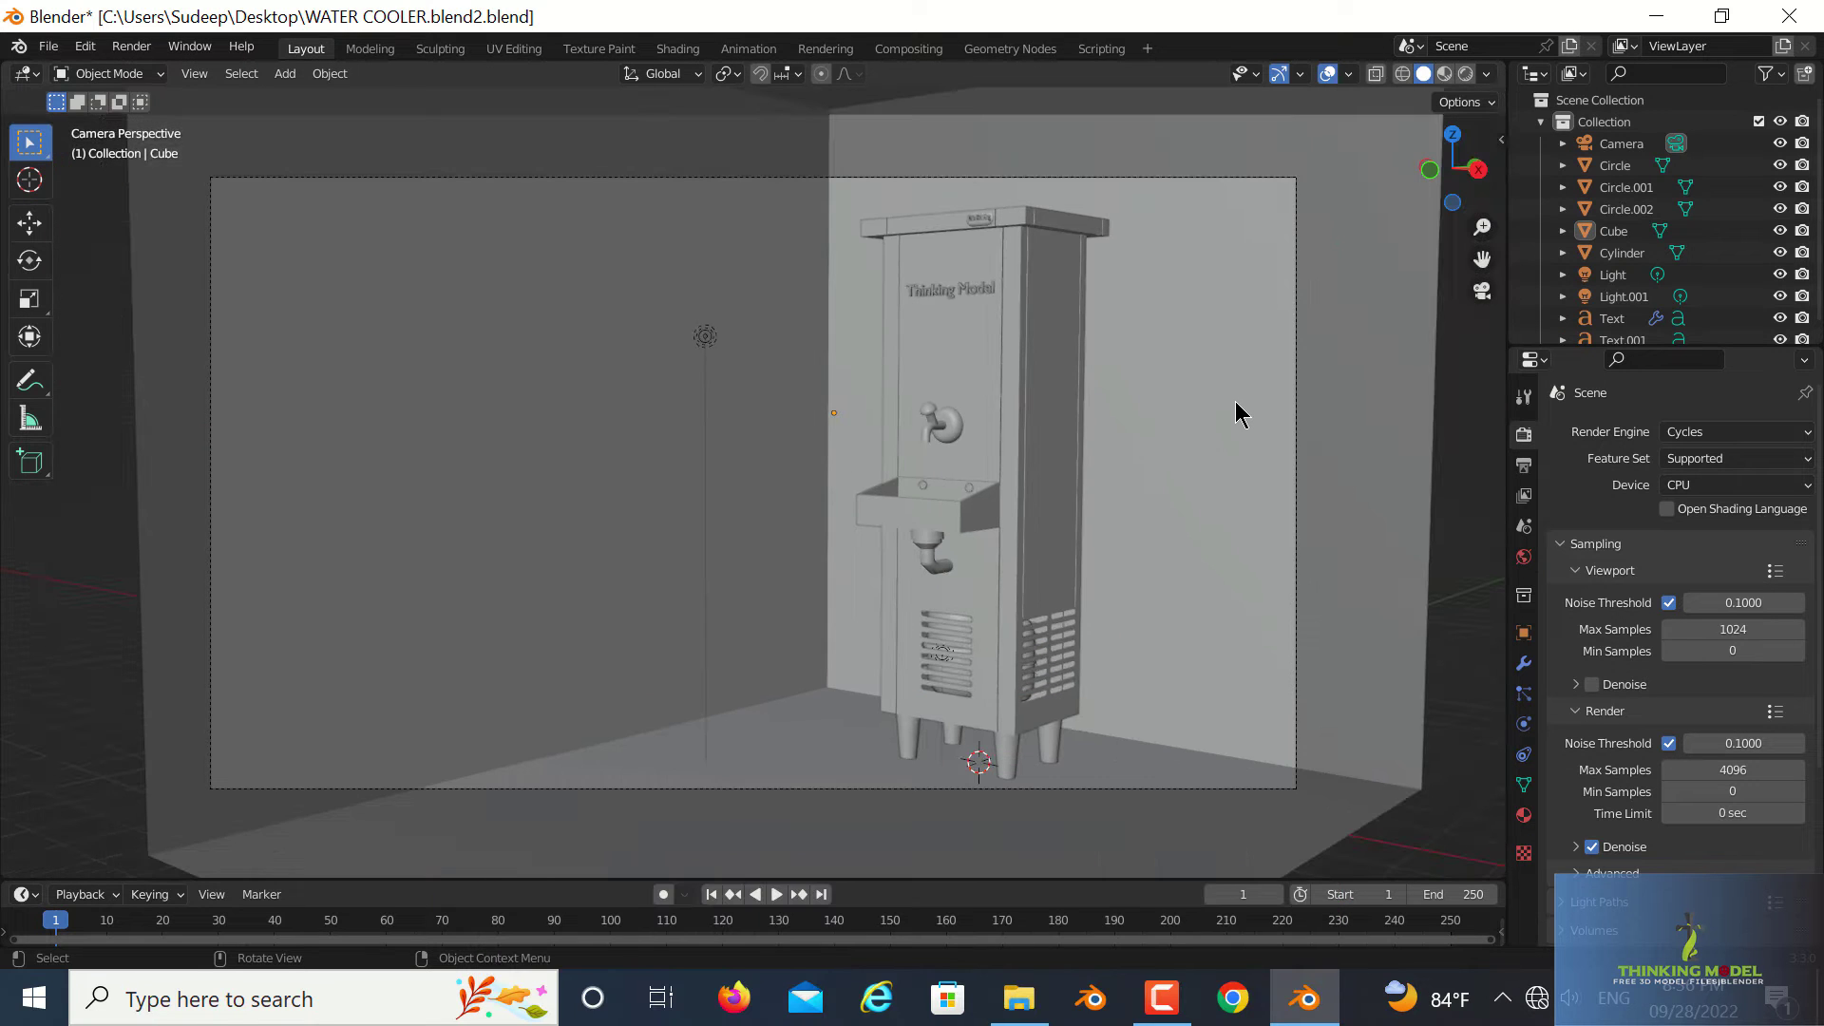
middle_click_drag(1235, 401, 1211, 393)
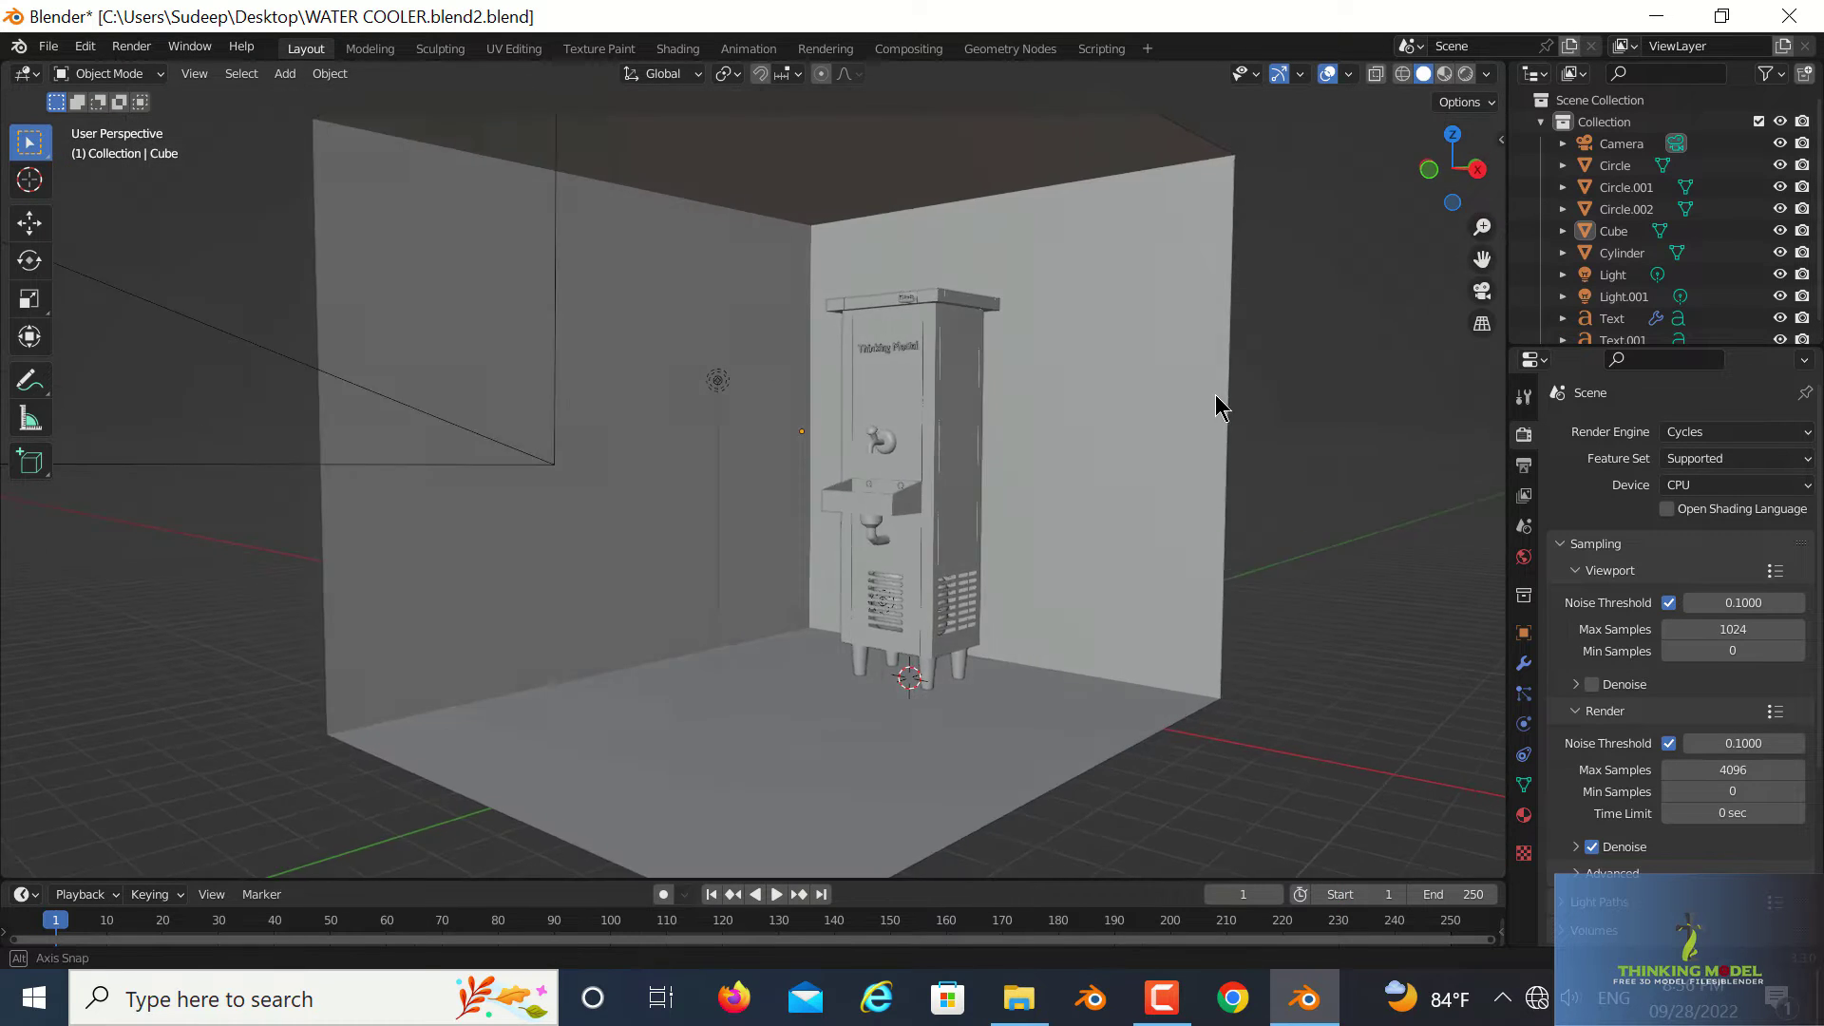
scroll(1211, 393, "up", 4)
scroll(1211, 393, "down", 5)
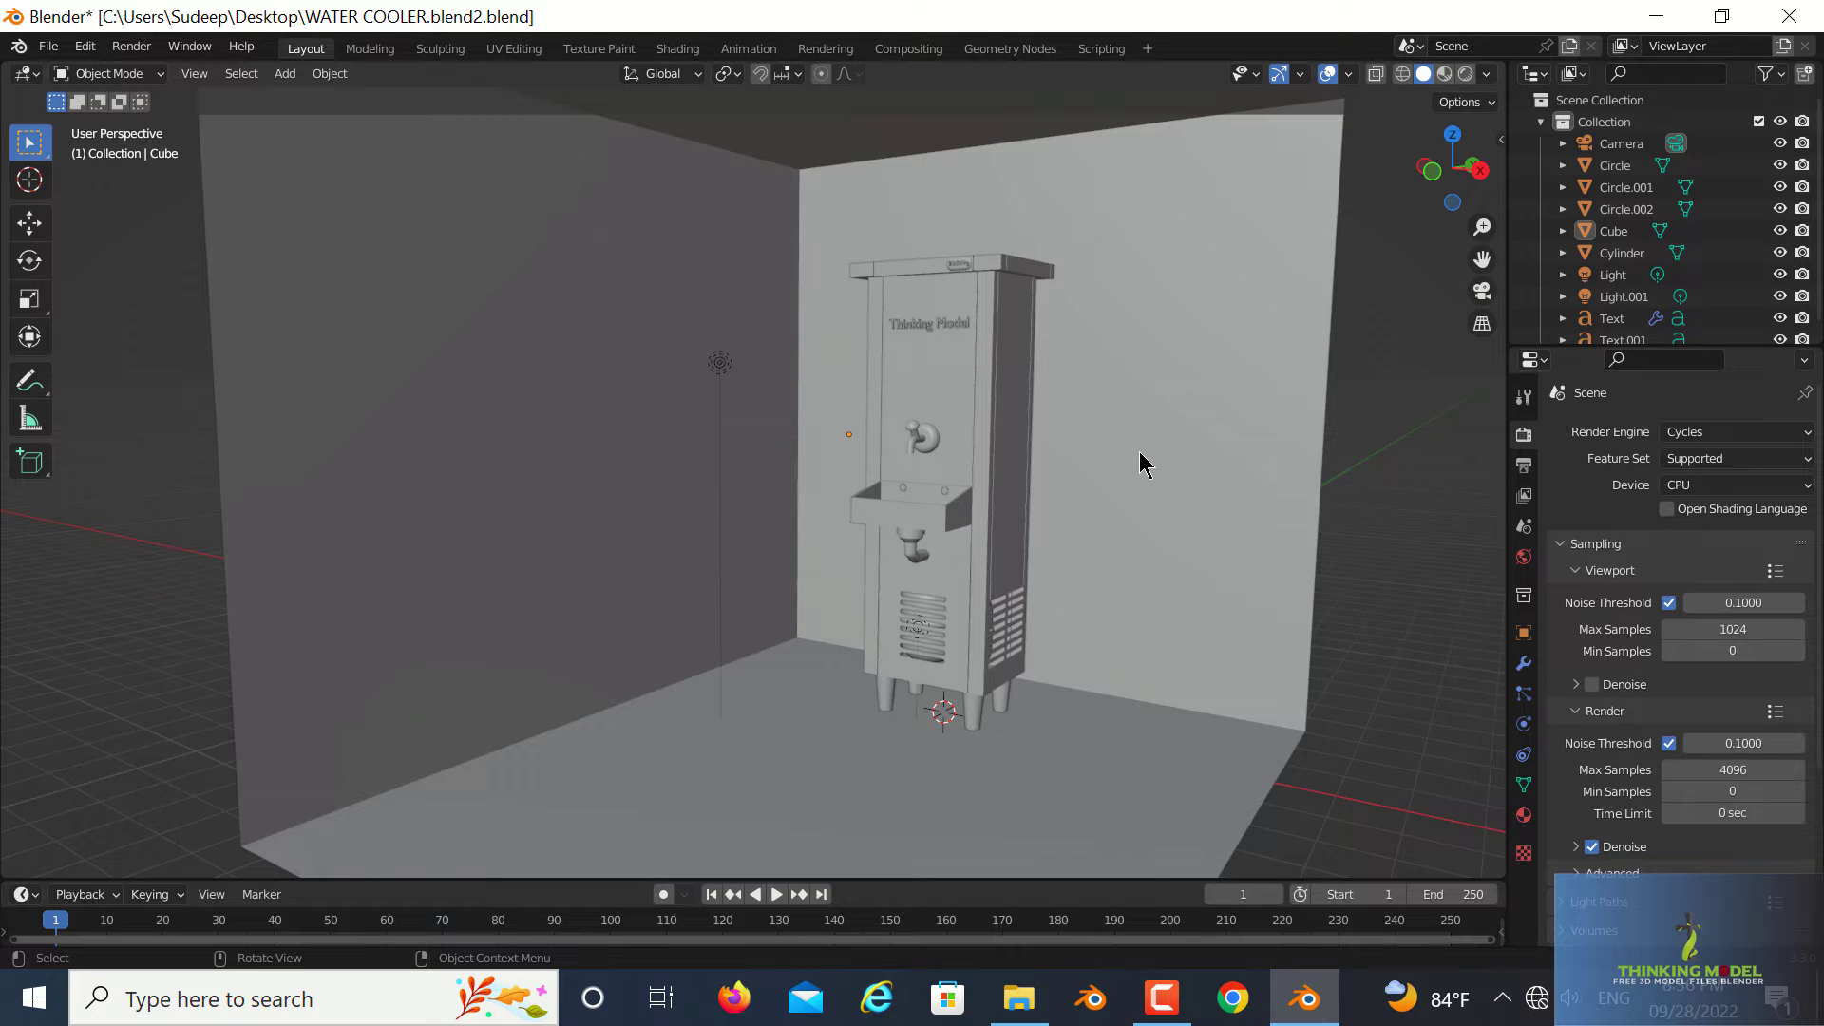
mouse_move(1142, 450)
middle_mouse_down()
mouse_move(989, 602)
mouse_move(1128, 640)
mouse_move(1083, 623)
mouse_move(1193, 574)
mouse_move(1273, 439)
middle_mouse_up()
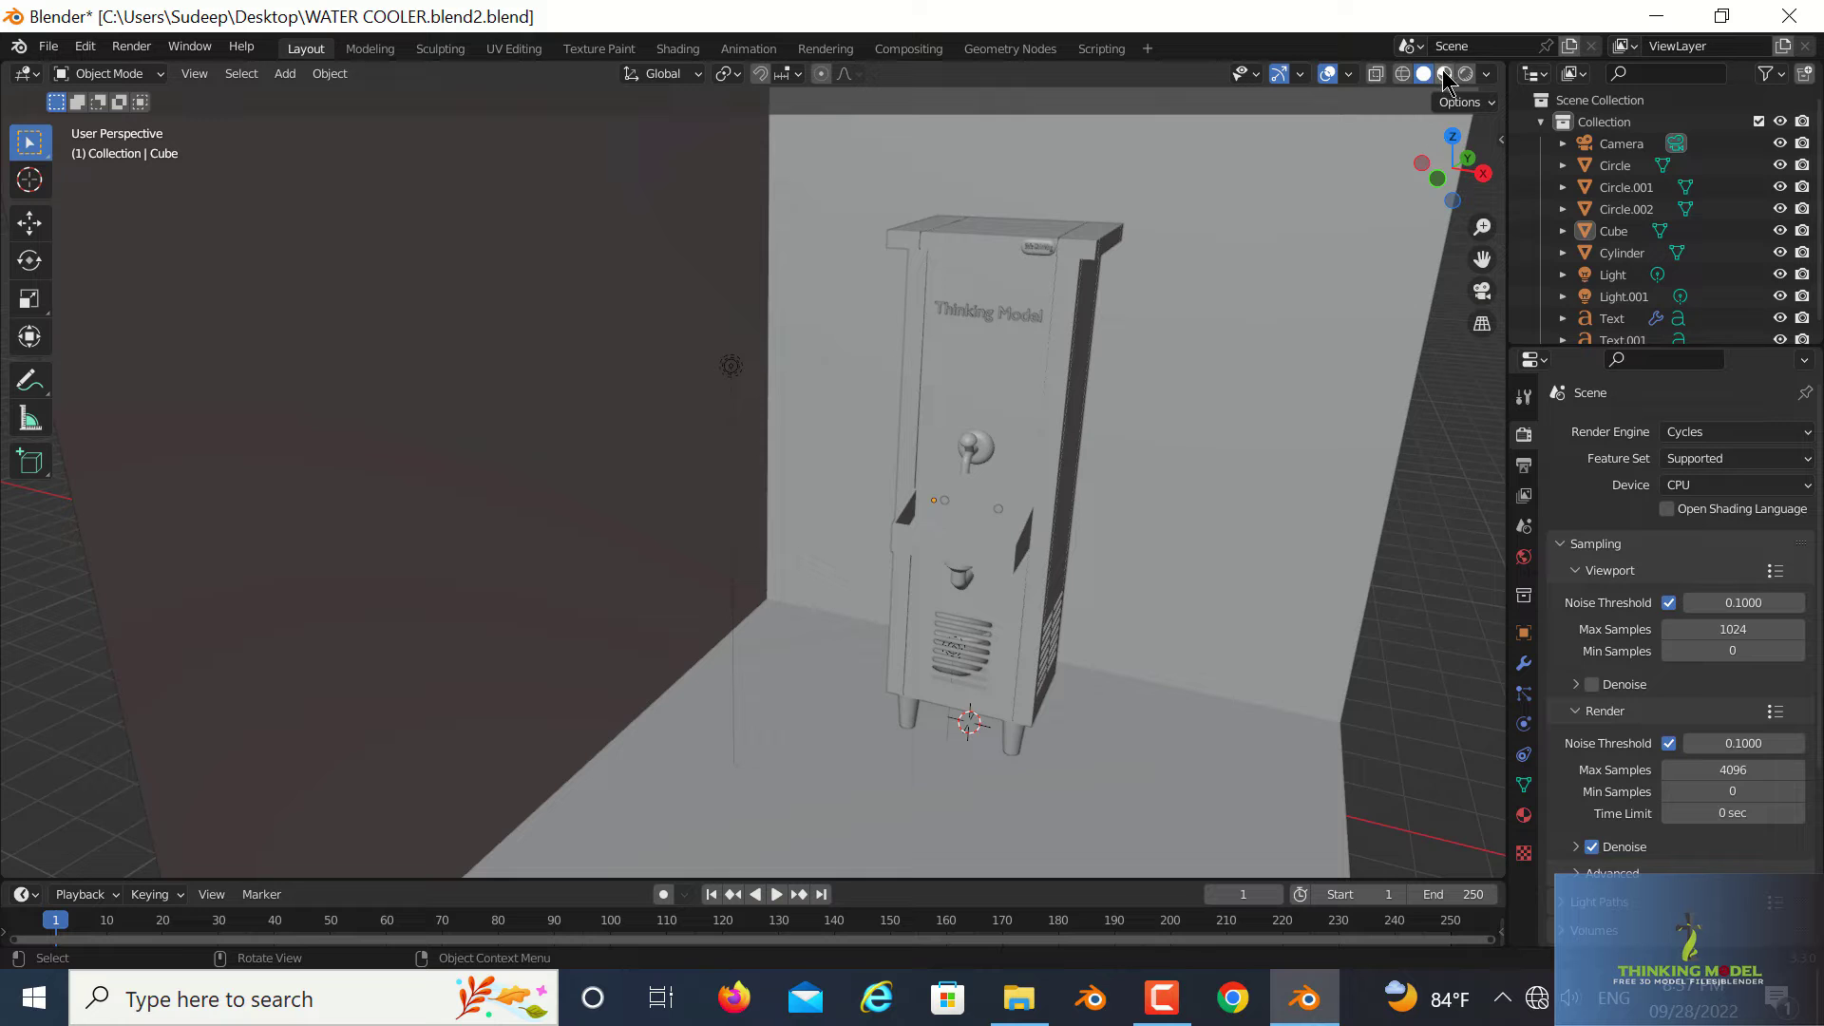
- Switch to Material Preview shading and zoom in on the faucet and side grille
left_click(1445, 76)
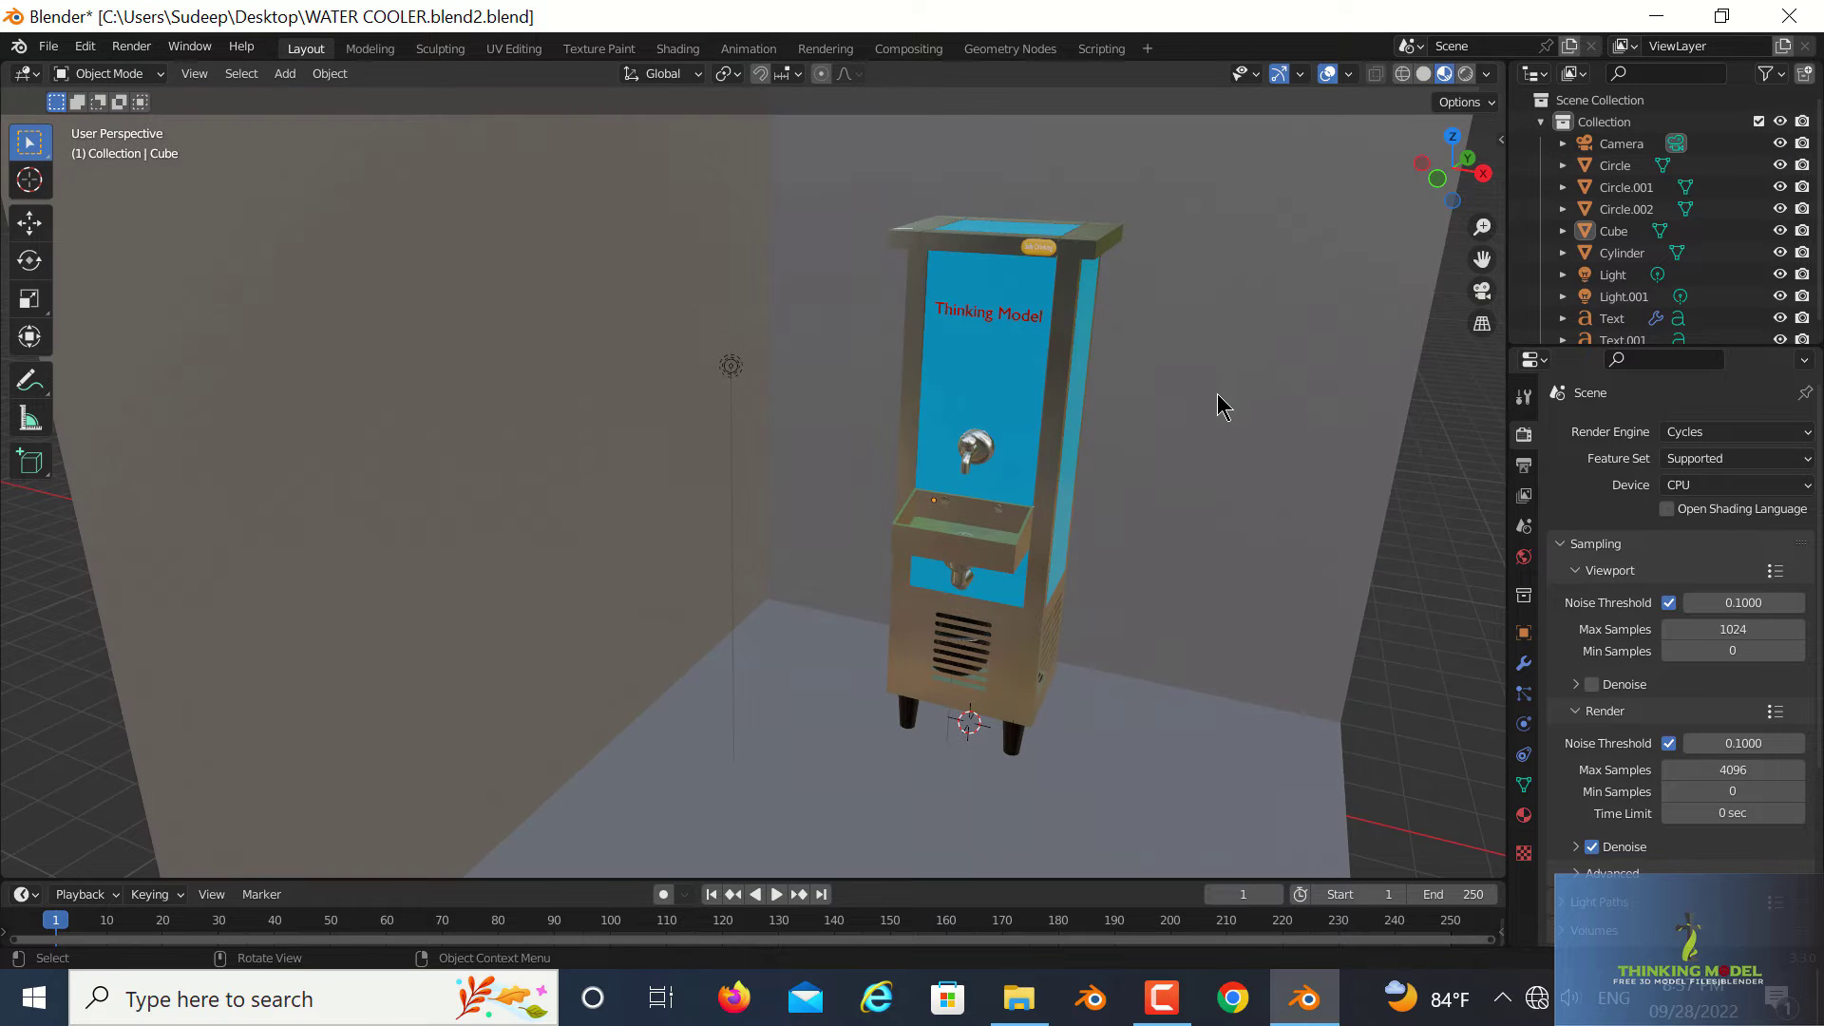
mouse_move(1233, 409)
middle_mouse_down()
mouse_move(1103, 362)
mouse_move(1501, 280)
middle_mouse_up()
left_click_drag(1496, 258, 1496, 114)
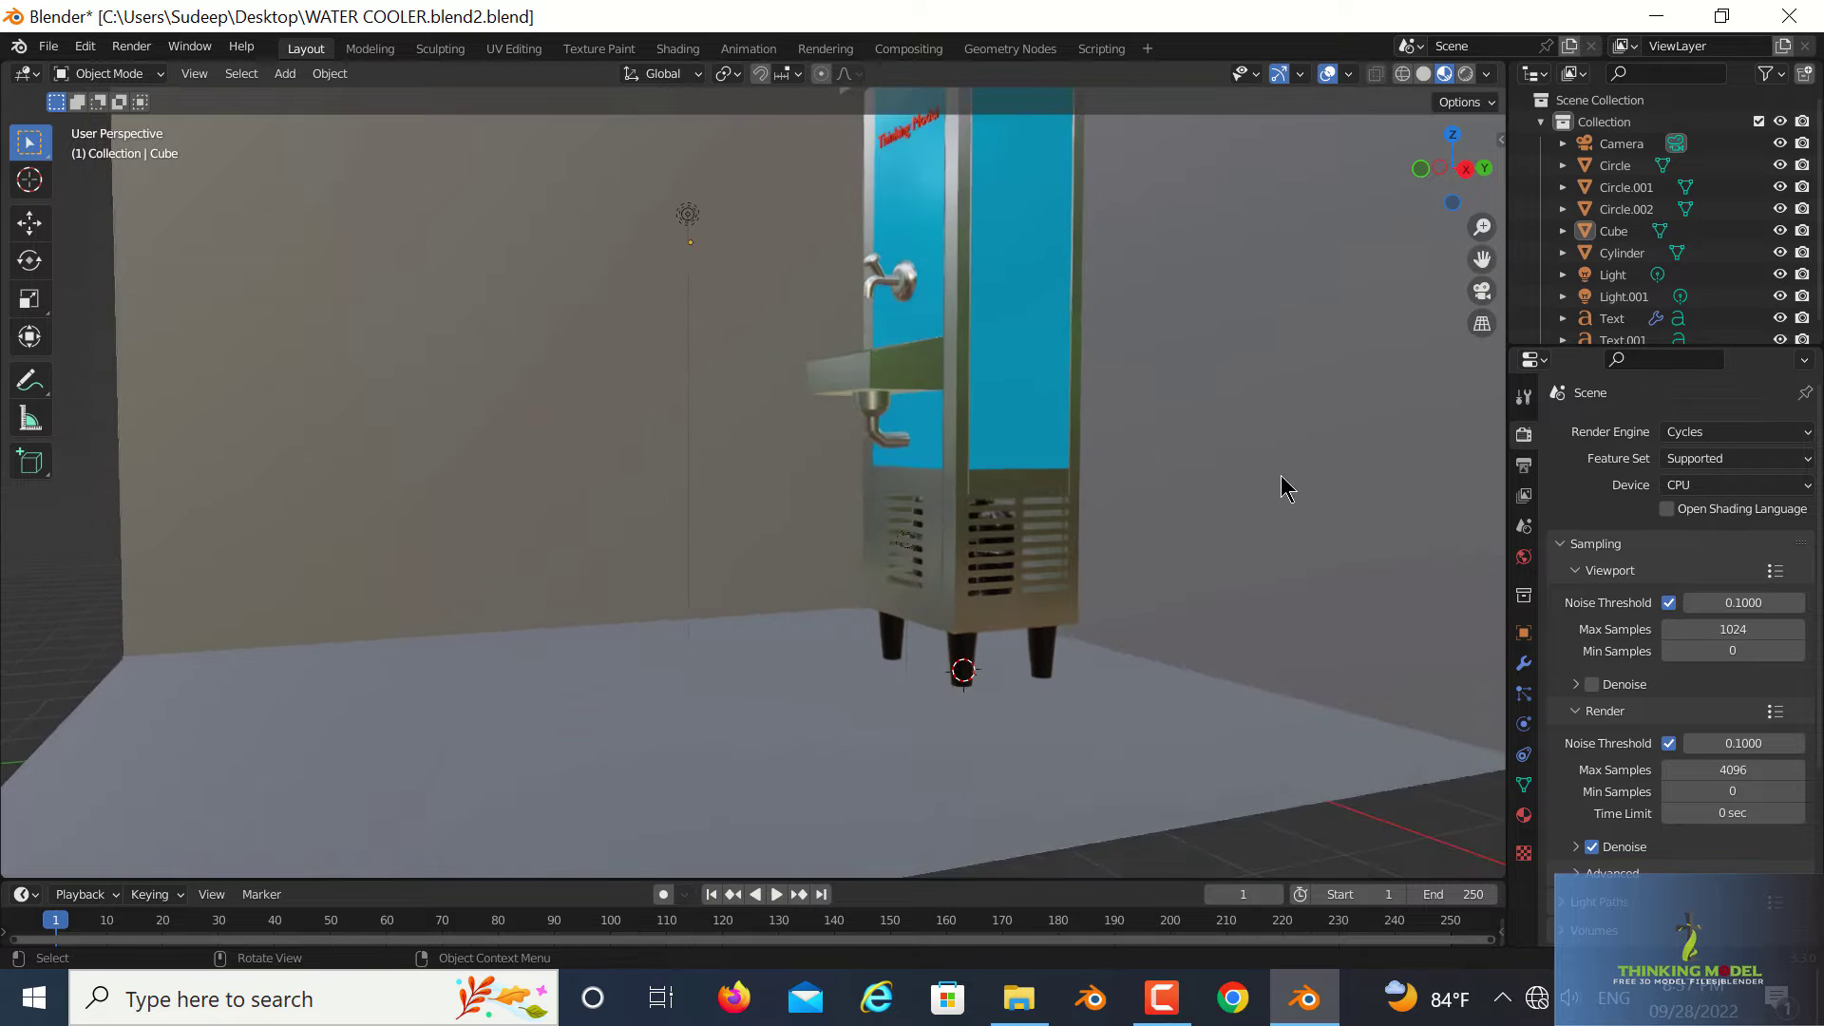
scroll(1177, 550, "up", 4)
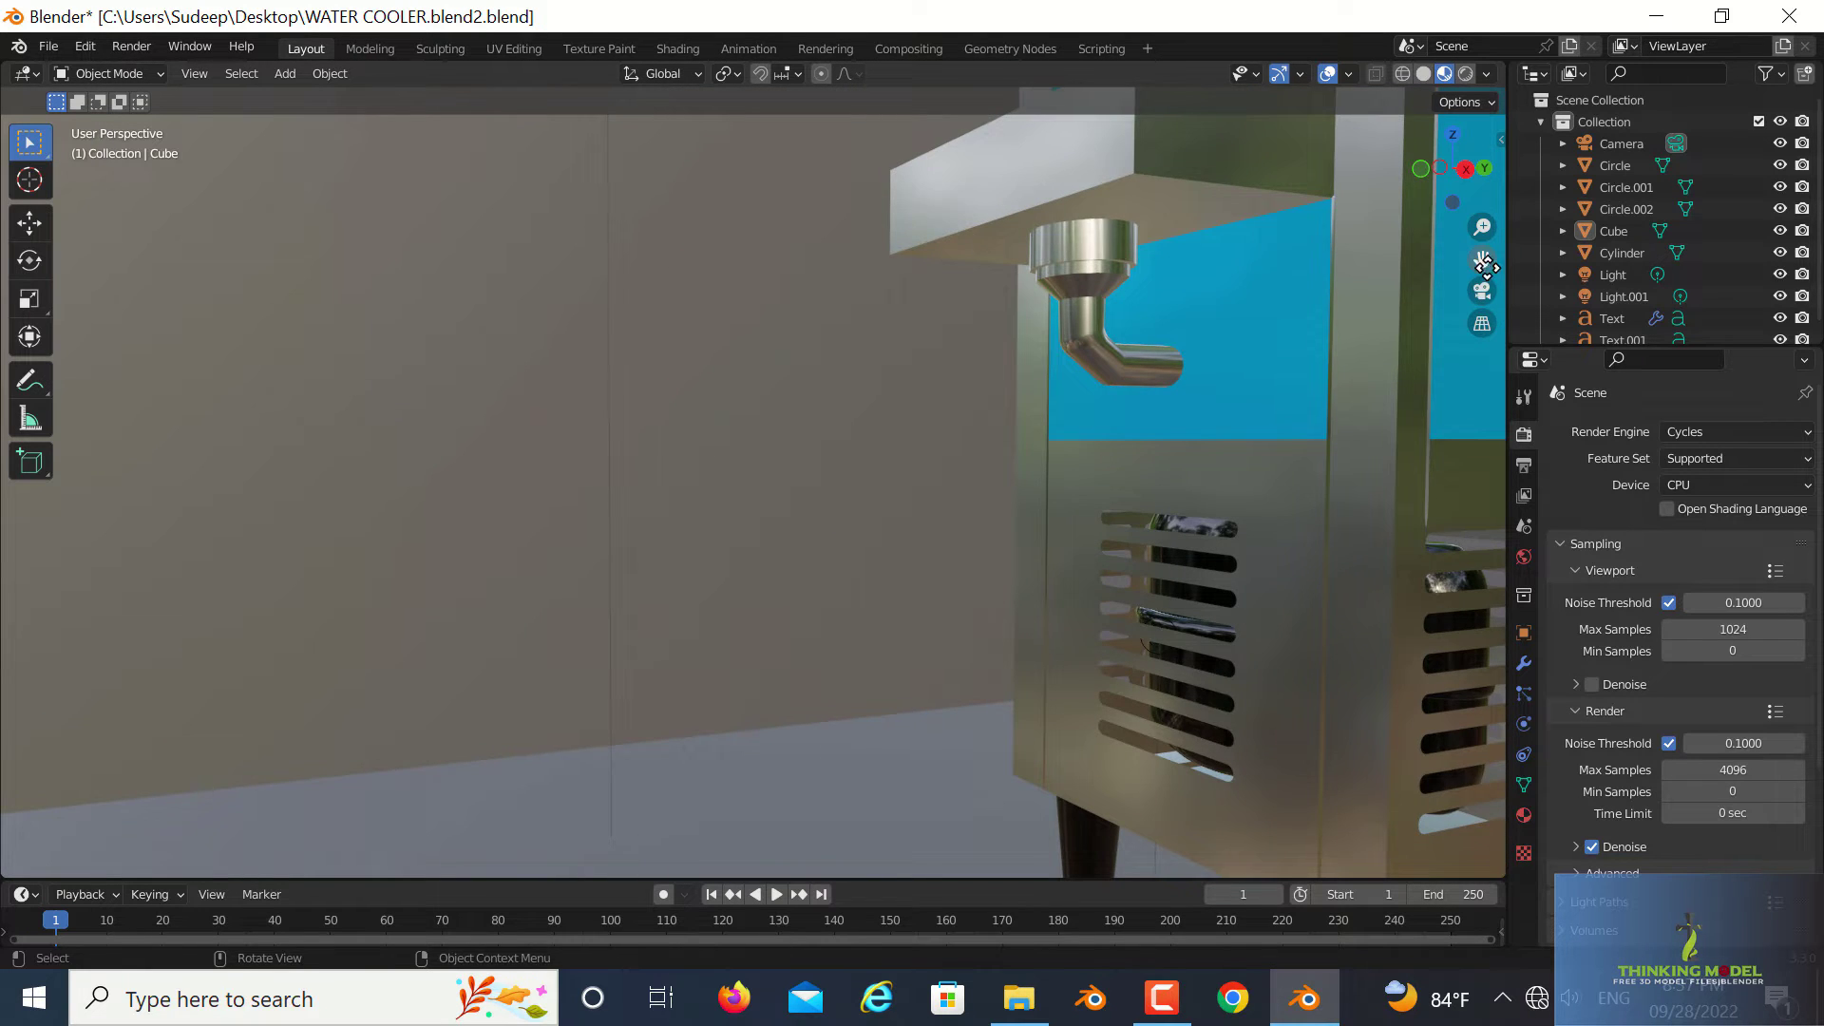
left_click_drag(1482, 258, 1385, 306)
- Orbit around the cooler to view its front head-on and its left side
middle_click_drag(832, 558, 1131, 542)
left_click_drag(1488, 263, 1436, 292)
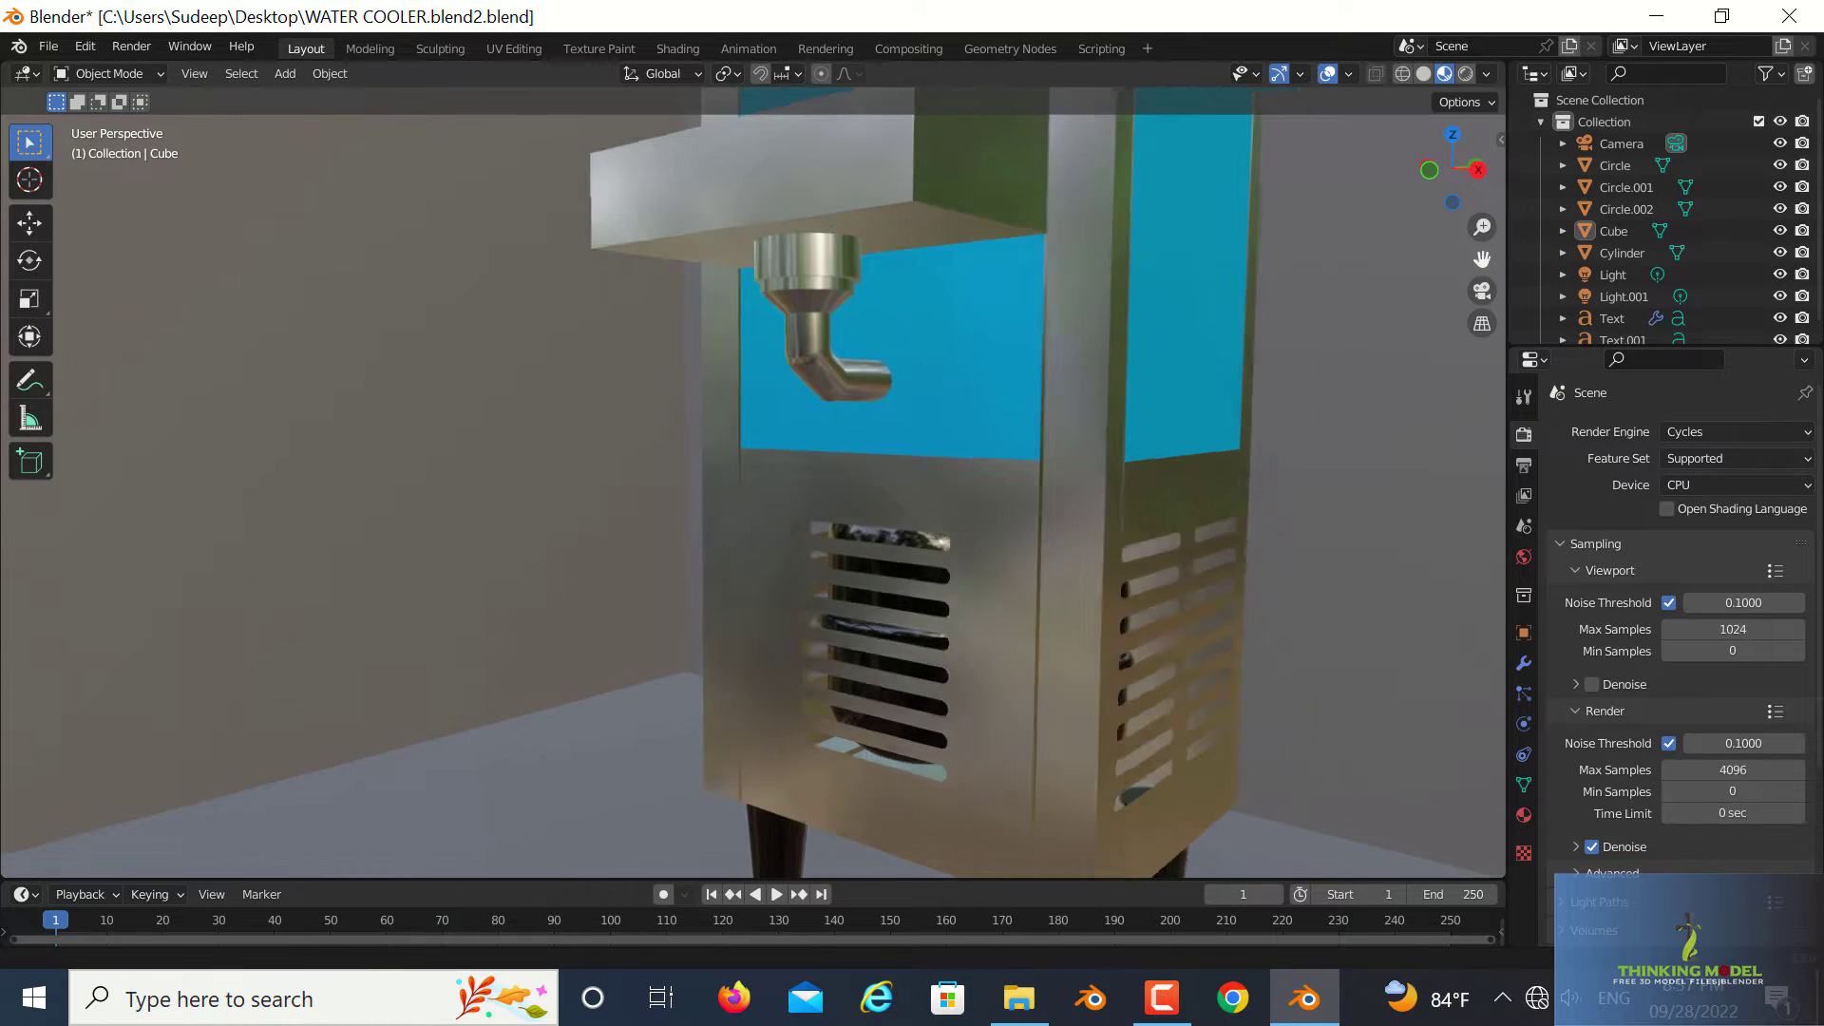
middle_click_drag(1049, 541, 907, 522)
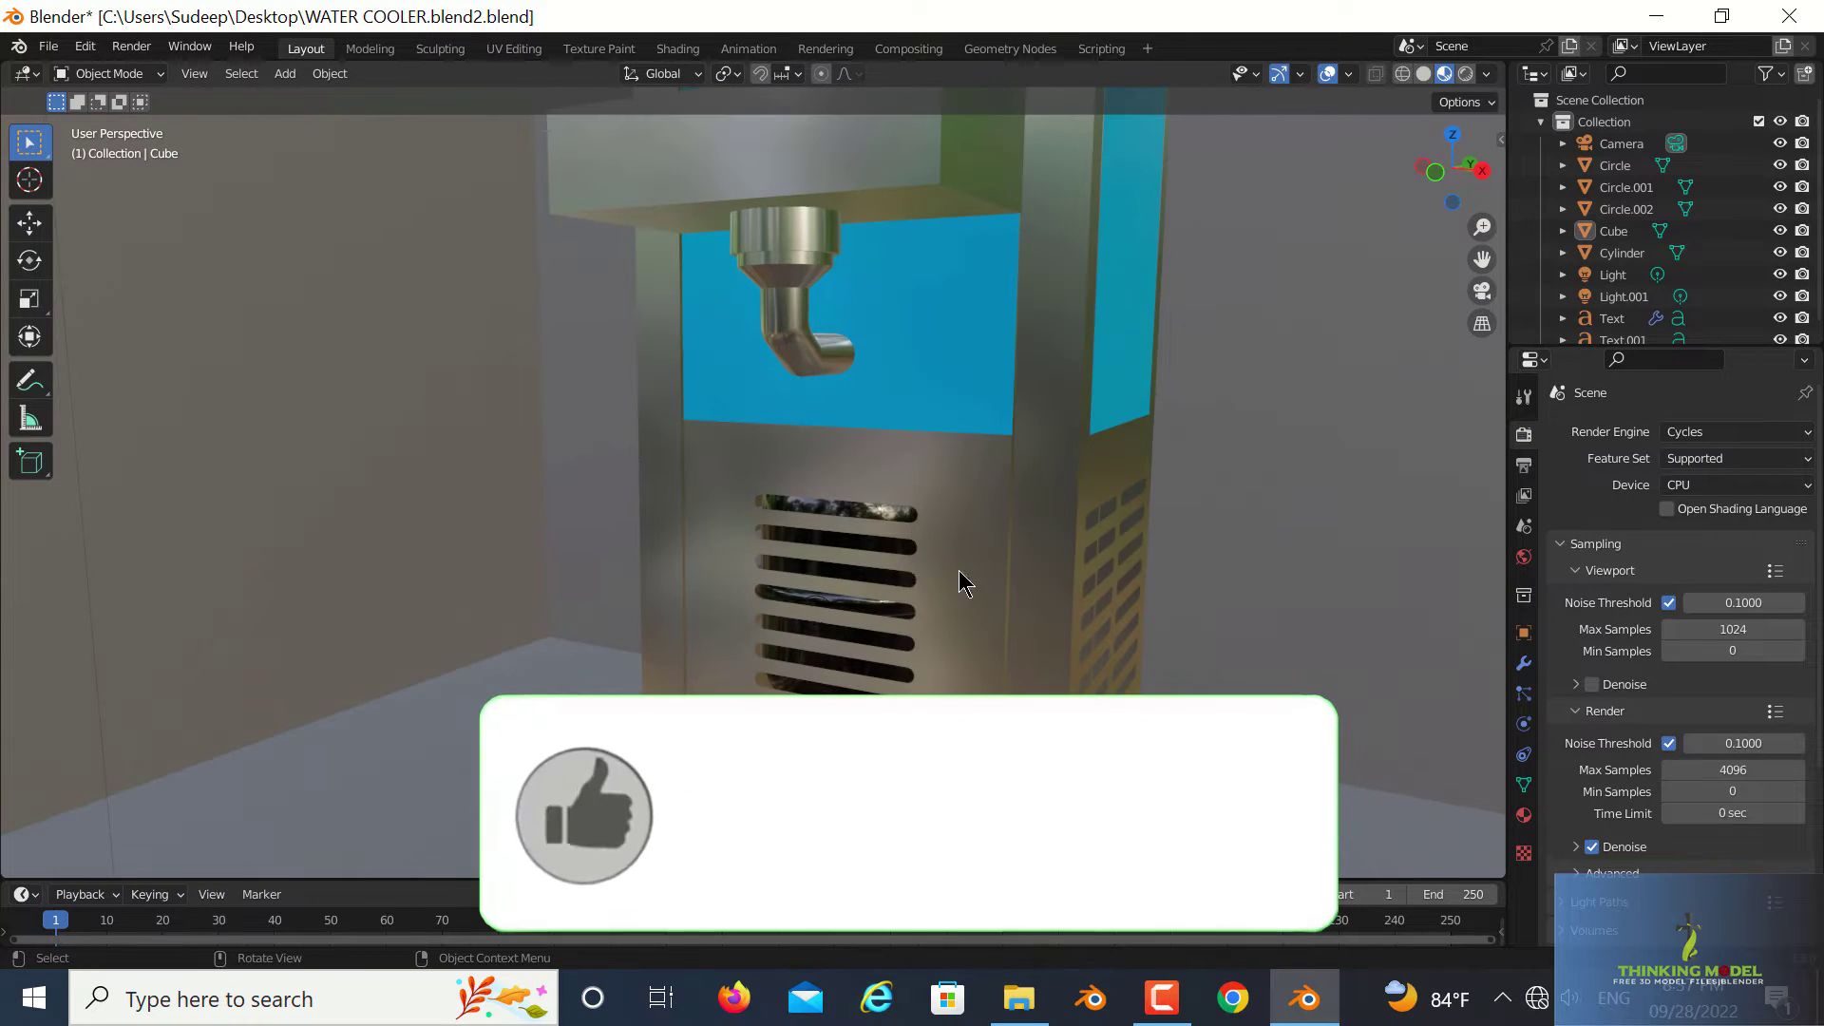
middle_click_drag(964, 579, 961, 556)
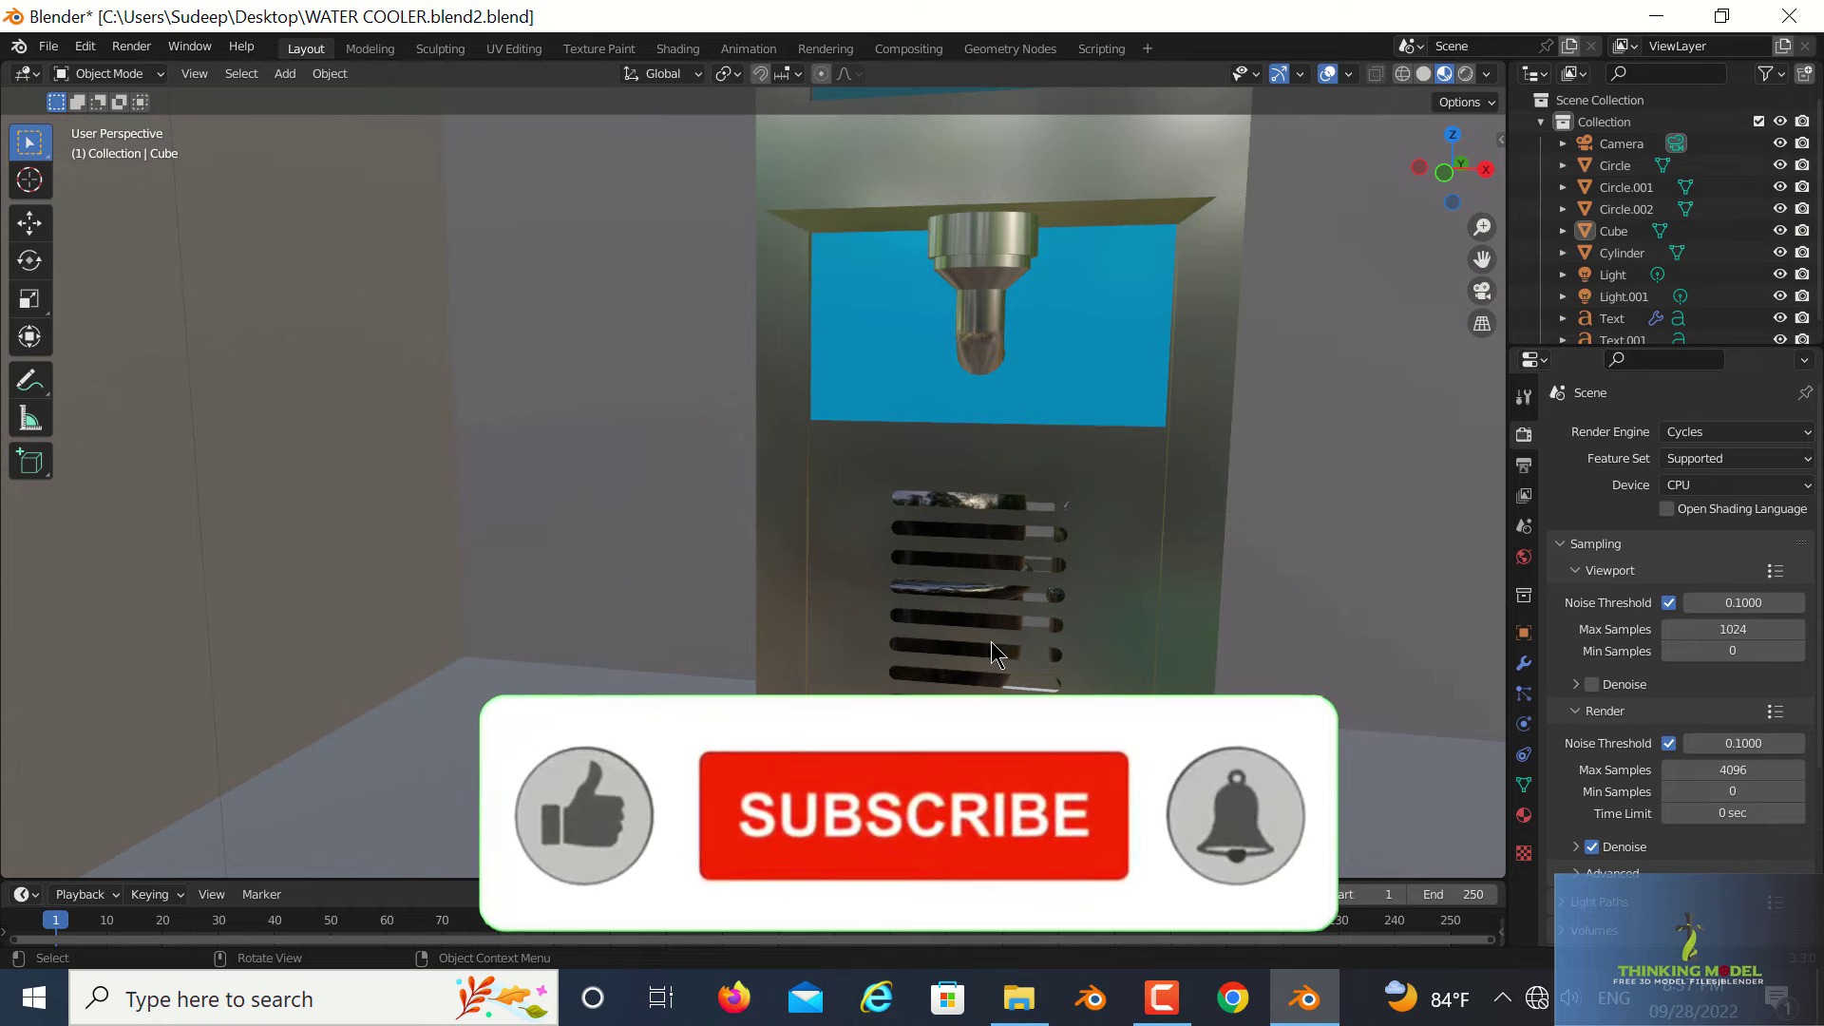
mouse_move(990, 641)
middle_mouse_down()
mouse_move(1162, 572)
mouse_move(1018, 590)
mouse_move(988, 561)
middle_mouse_up()
scroll(1046, 612, "up", 3)
scroll(1062, 625, "down", 6)
scroll(1063, 629, "down", 2)
middle_click_drag(960, 466, 965, 532)
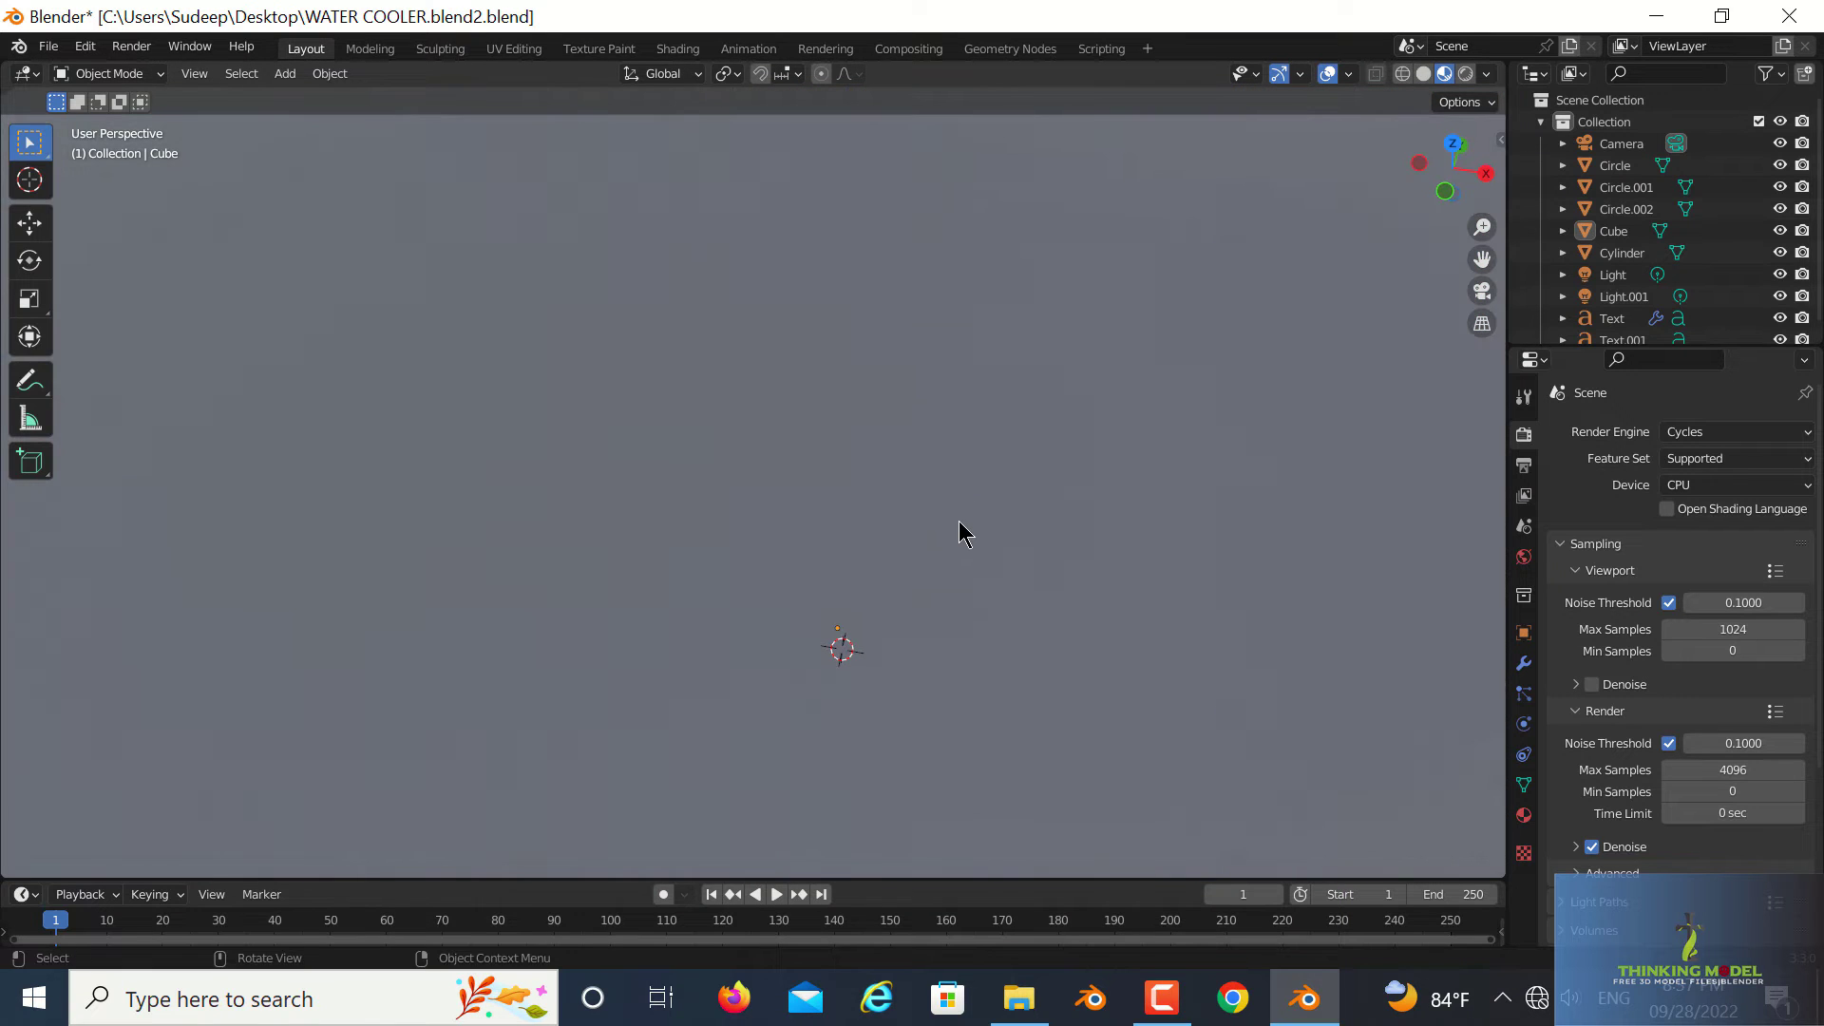
middle_click_drag(919, 466, 969, 486)
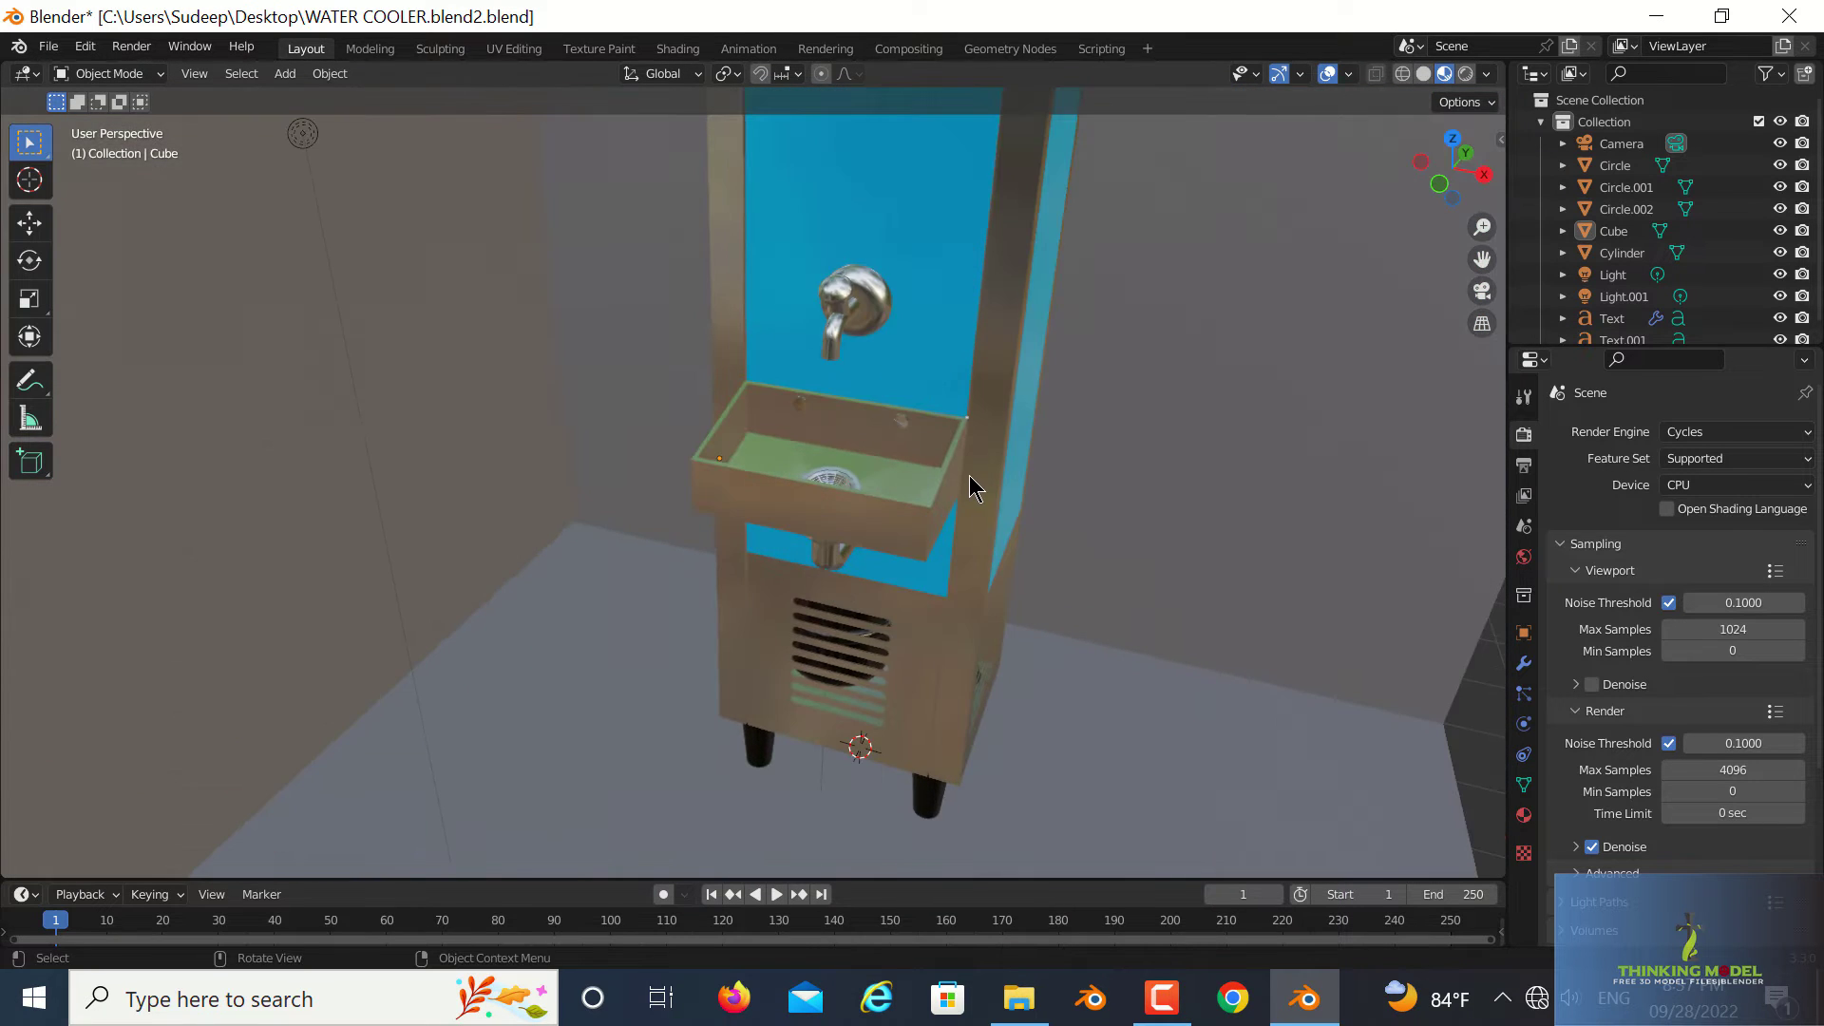
scroll(969, 506, "up", 4)
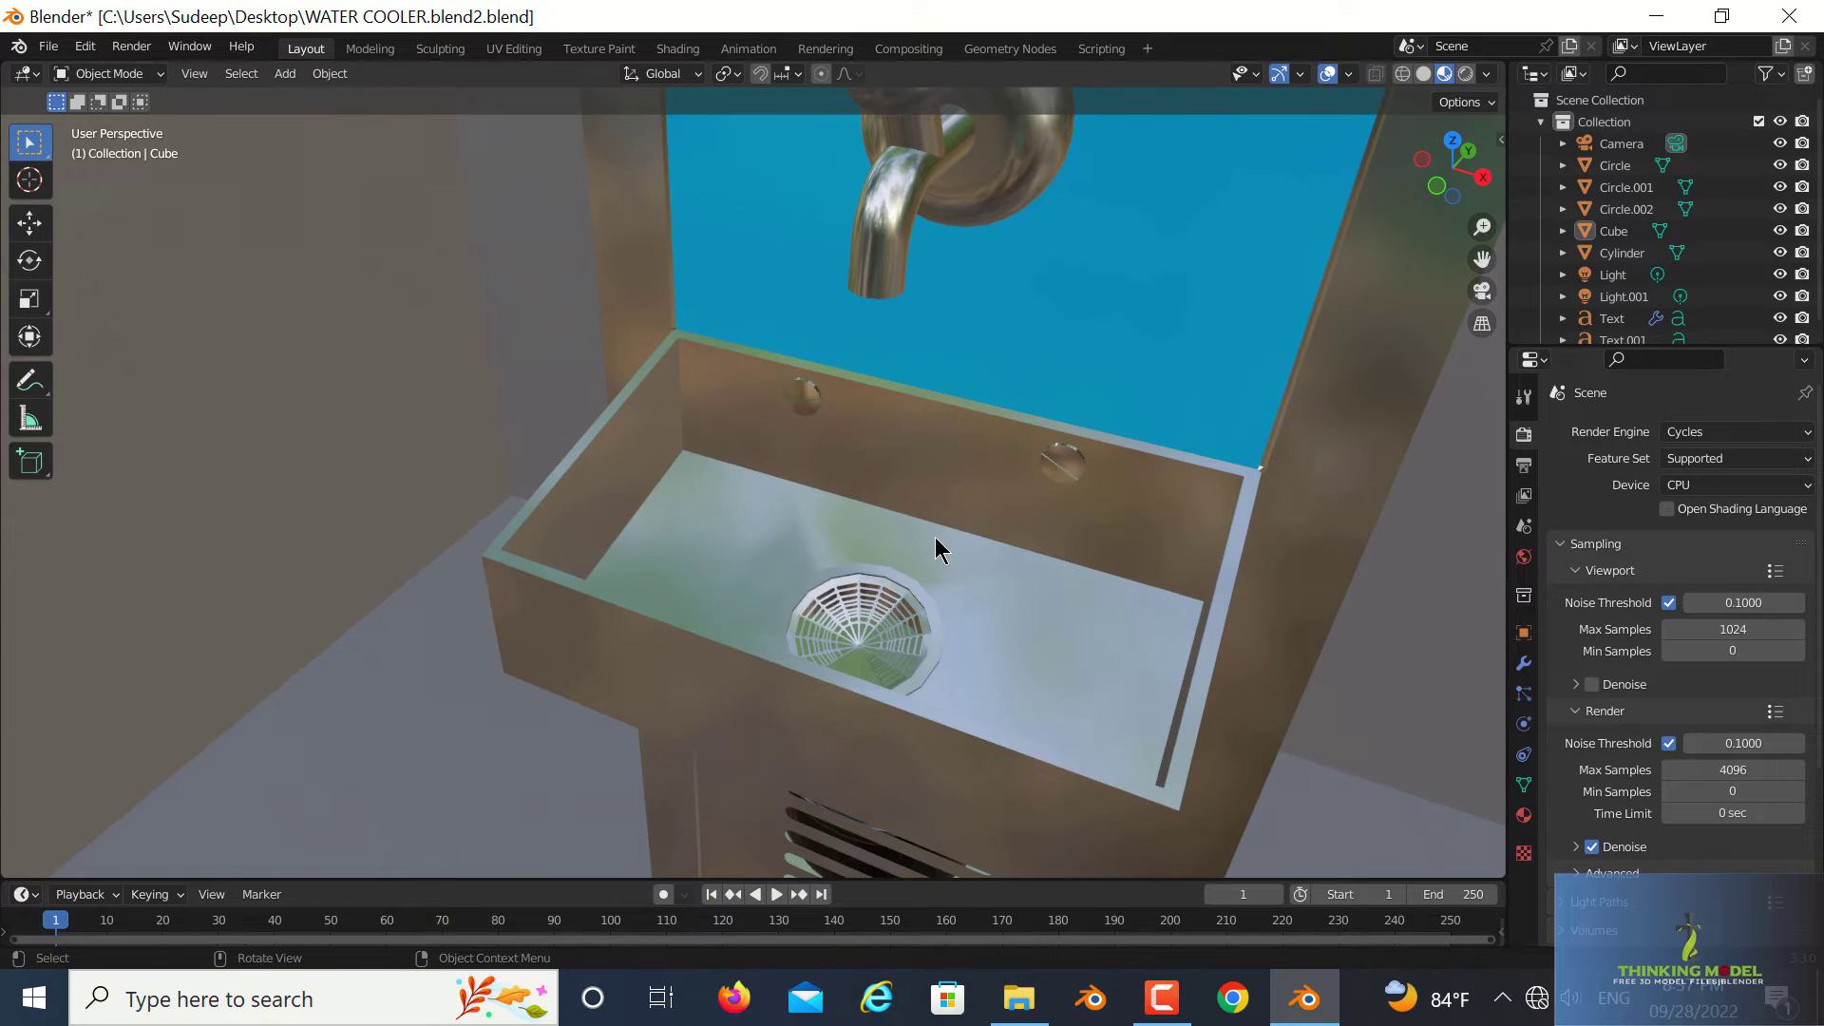
scroll(910, 653, "up", 3)
scroll(912, 653, "down", 3)
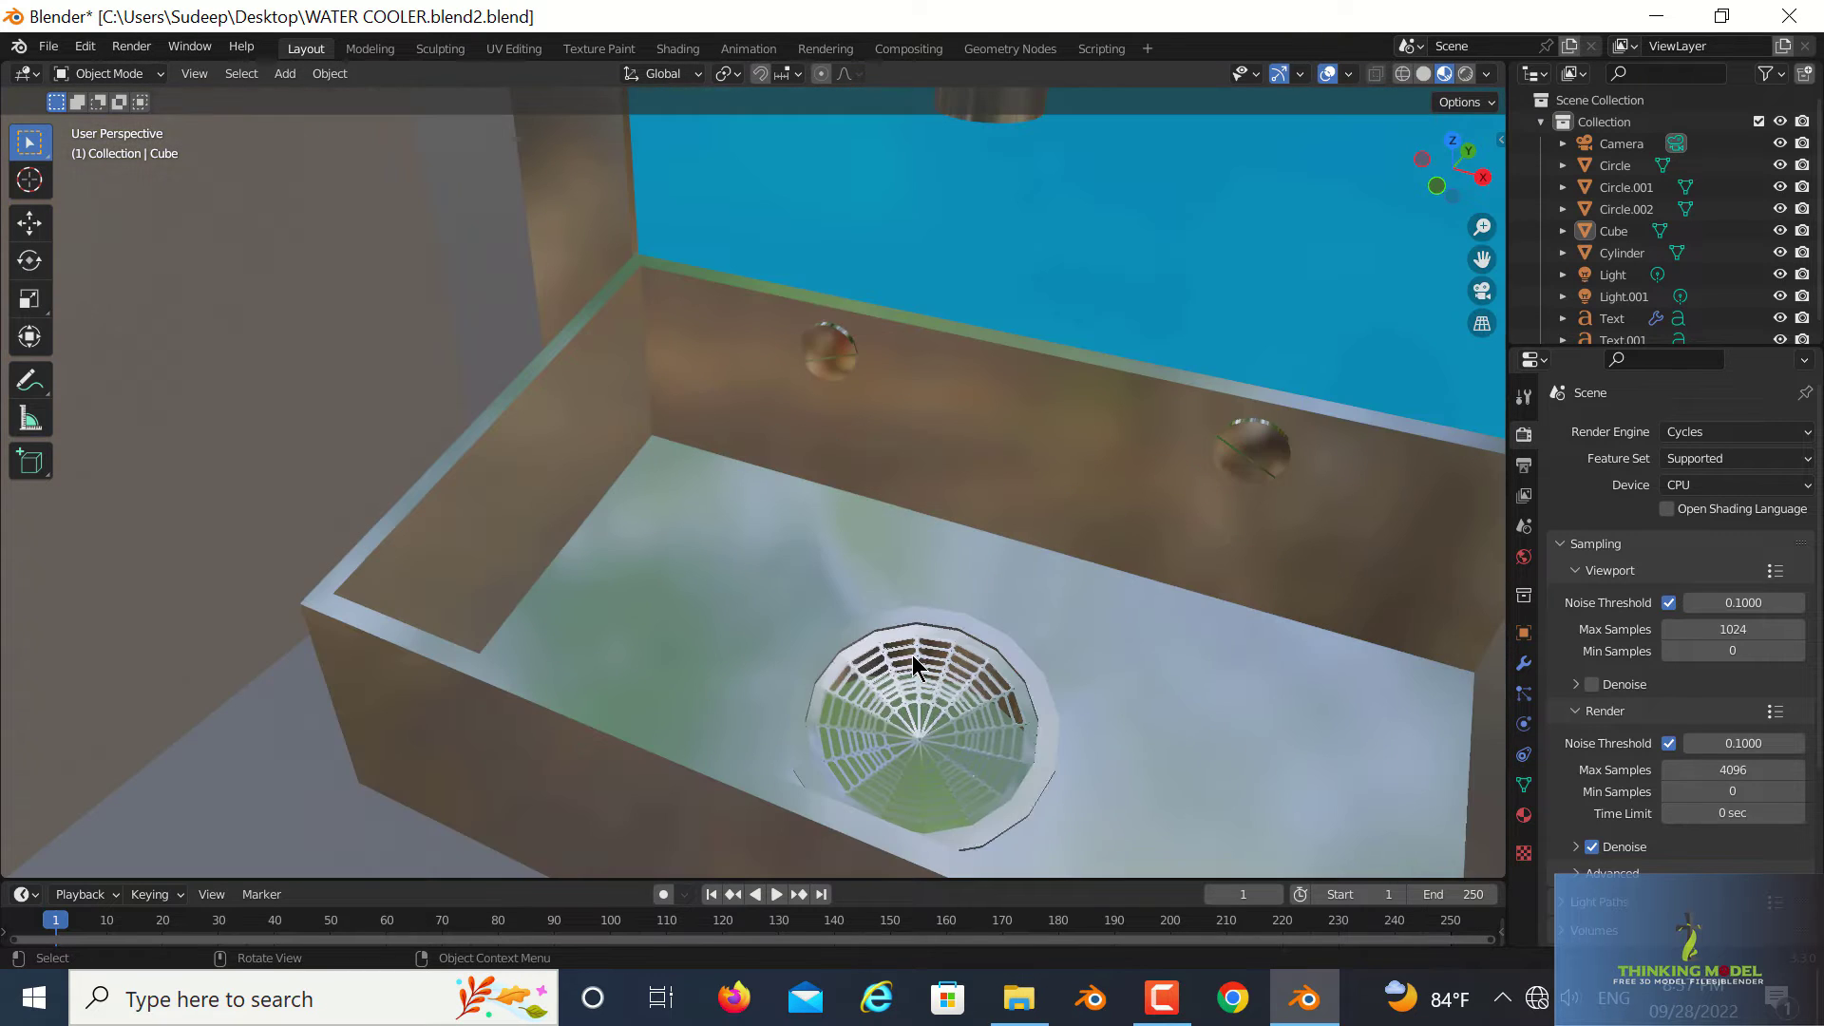
scroll(950, 347, "down", 2)
scroll(883, 287, "down", 3)
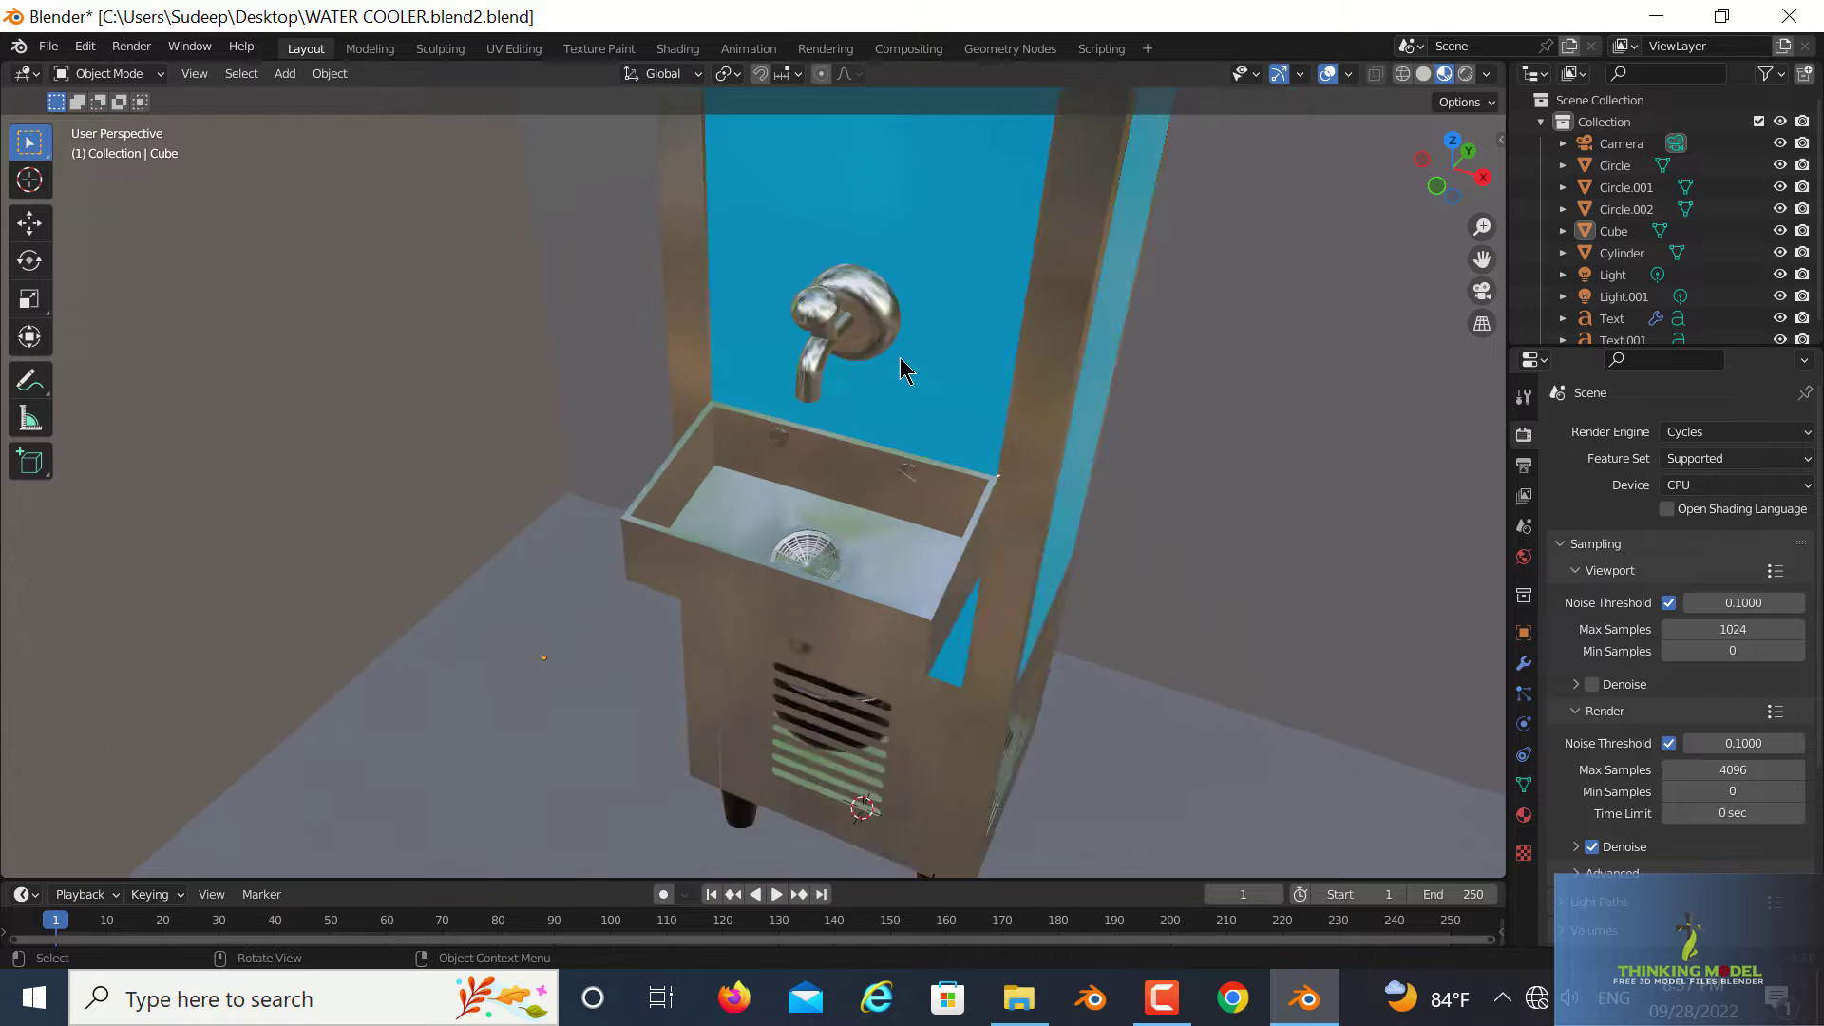
scroll(903, 383, "down", 2)
mouse_move(903, 384)
middle_mouse_down()
mouse_move(948, 305)
mouse_move(664, 406)
middle_mouse_up()
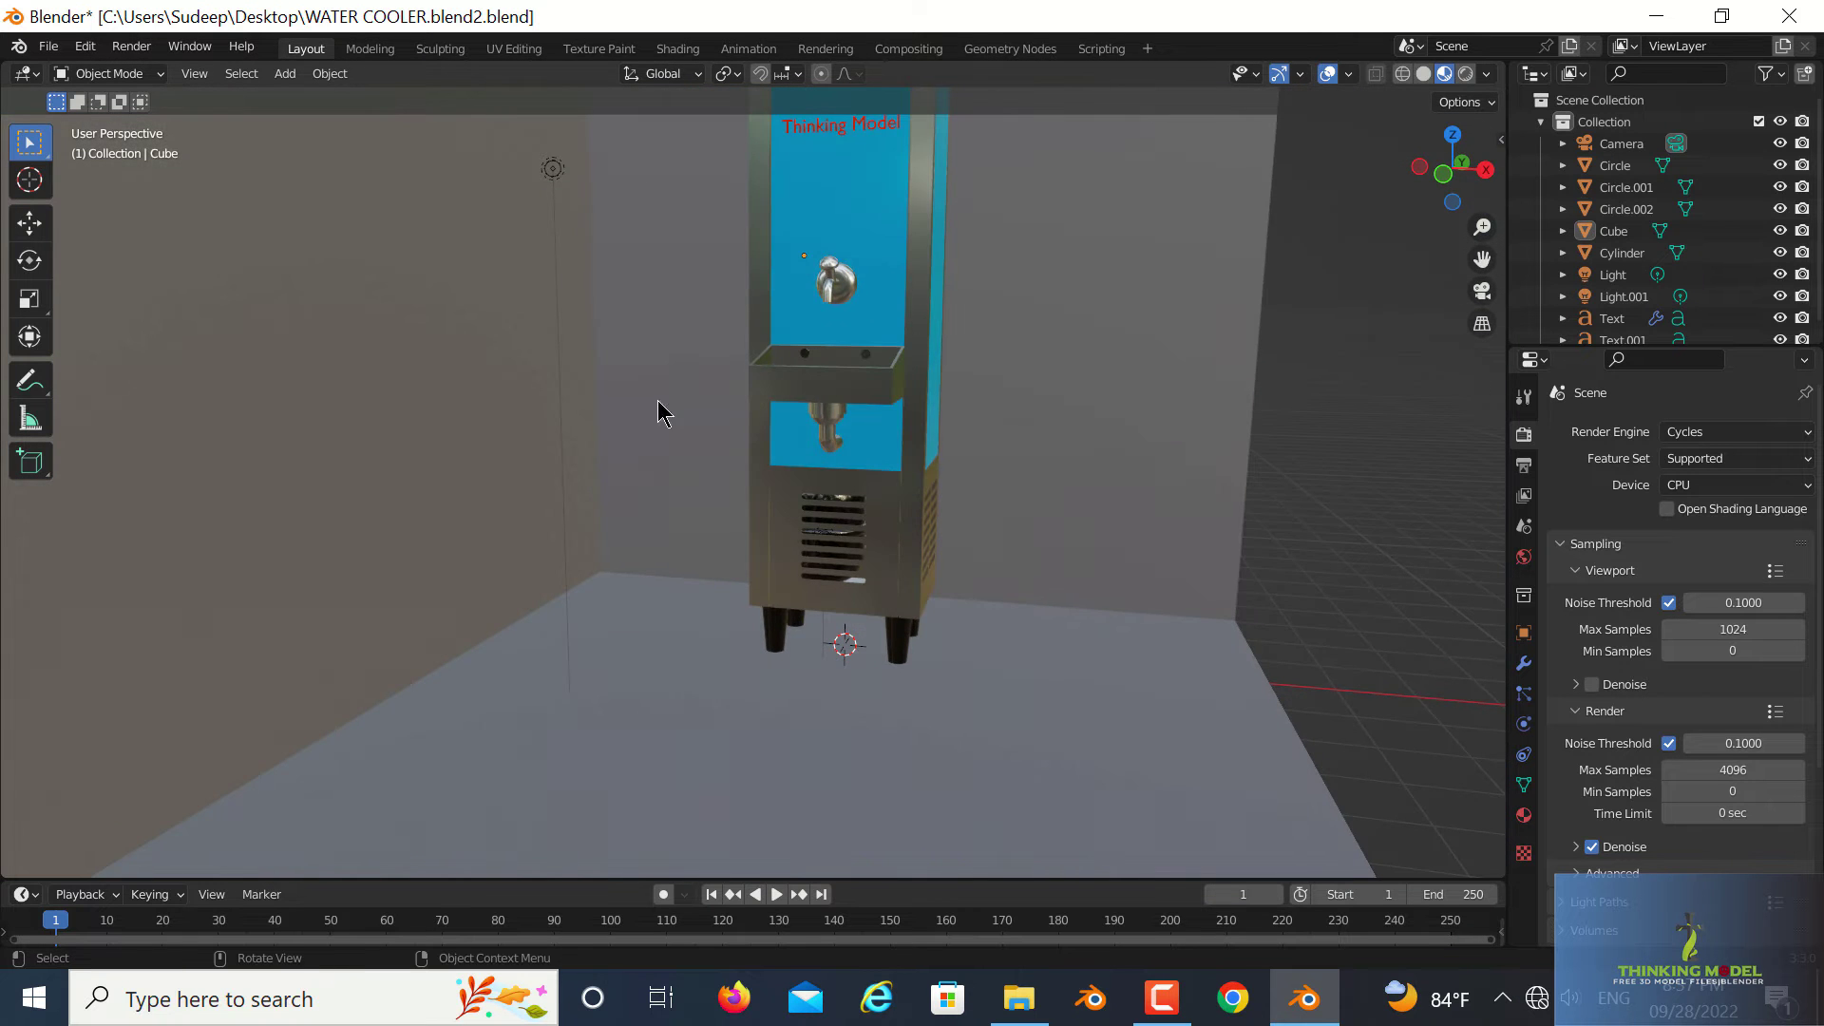
scroll(793, 456, "down", 4)
middle_click_drag(841, 475, 806, 465)
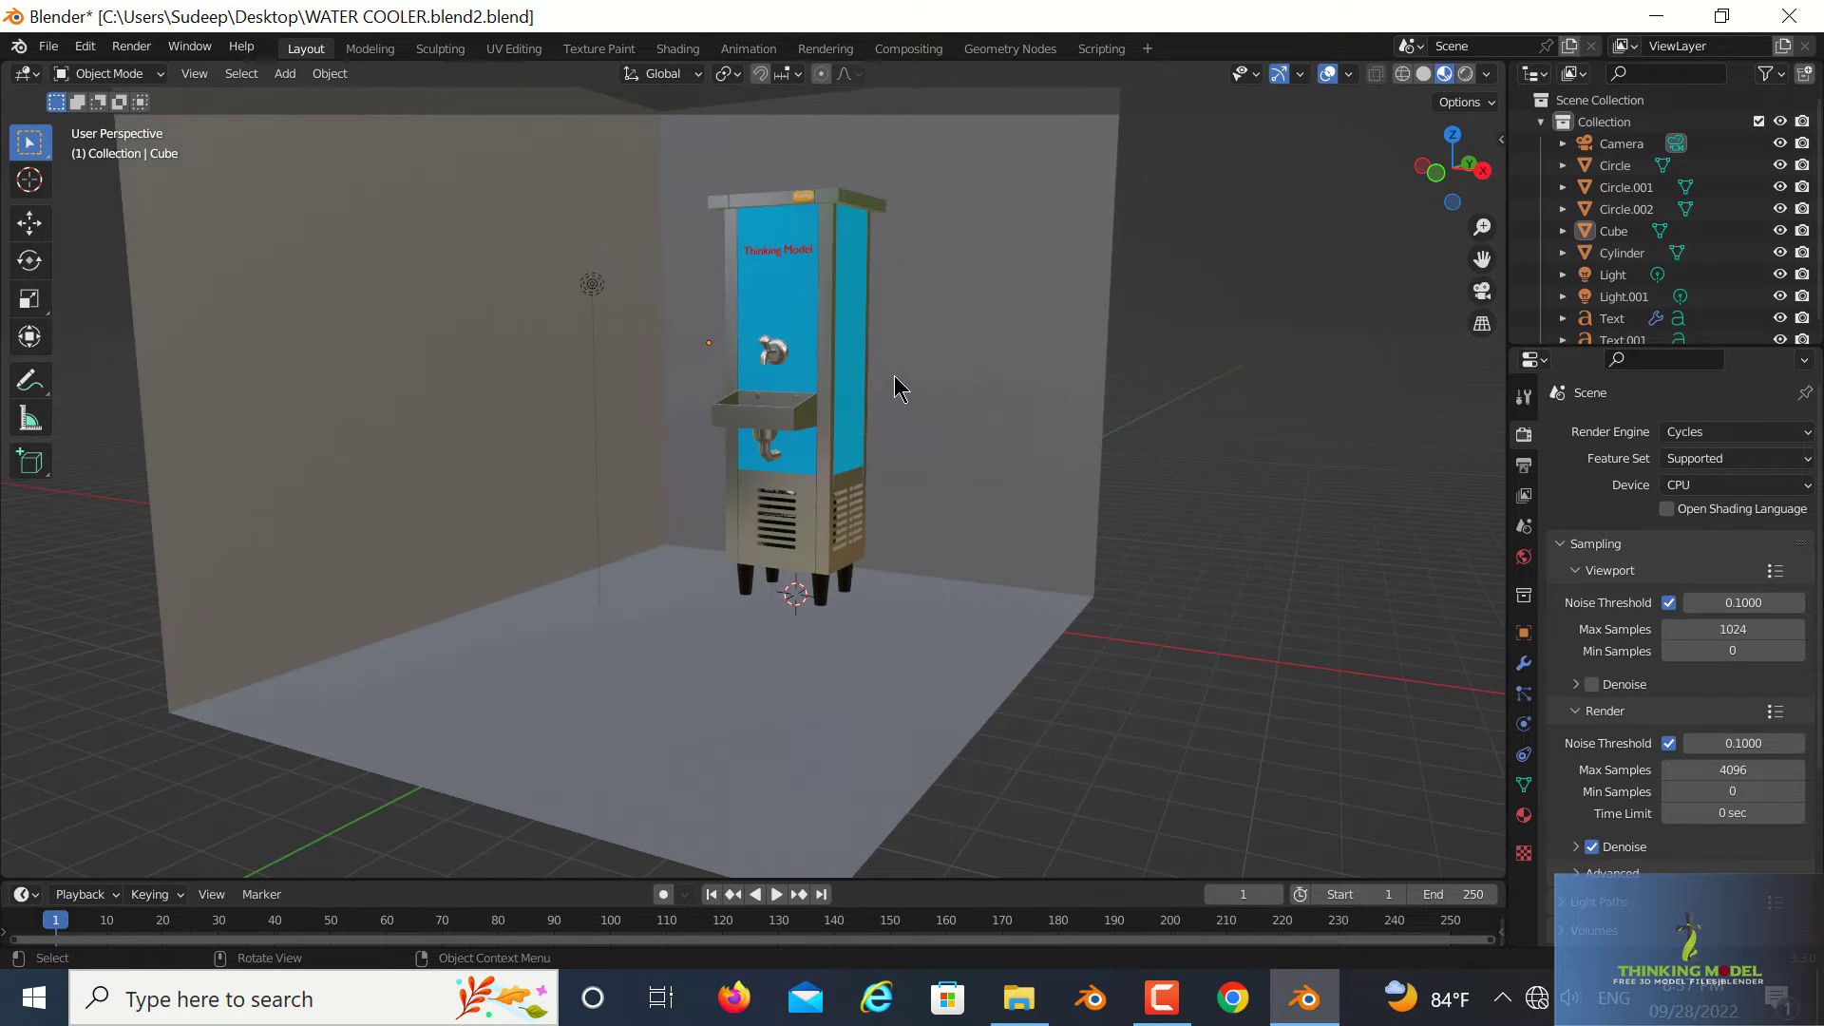
left_click_drag(1481, 258, 1115, 448)
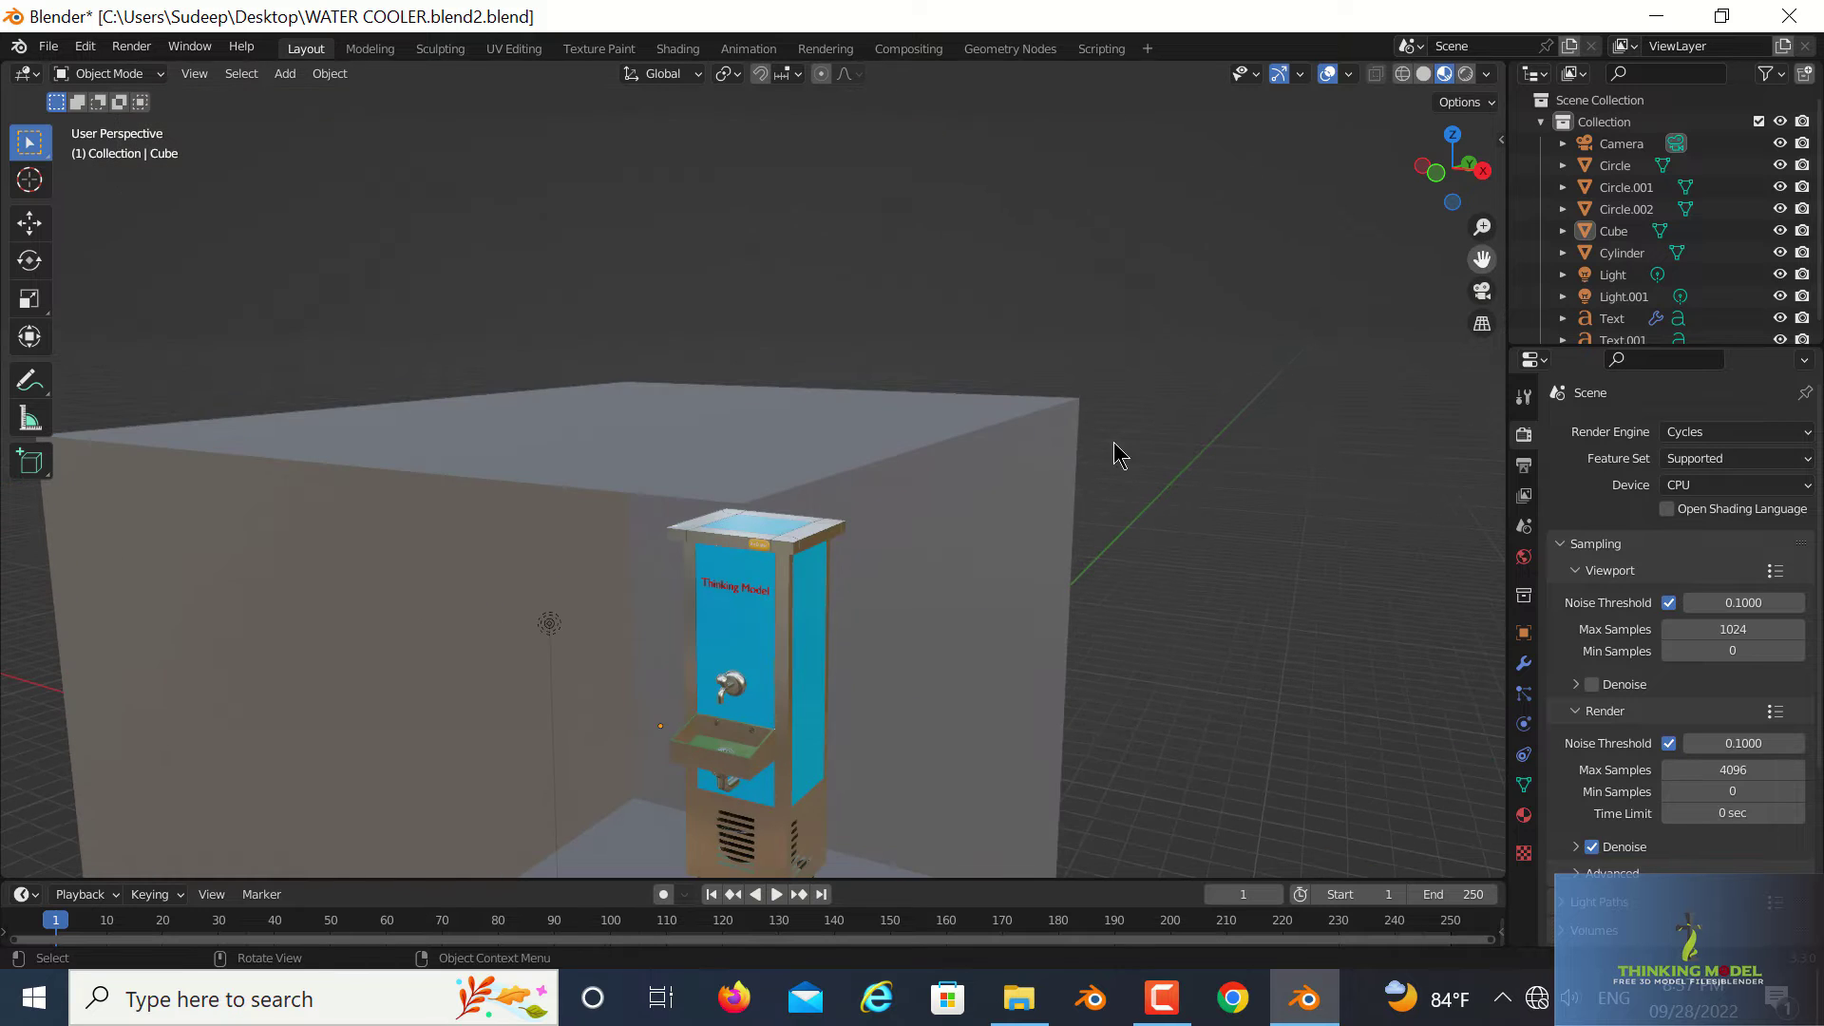
scroll(882, 660, "up", 4)
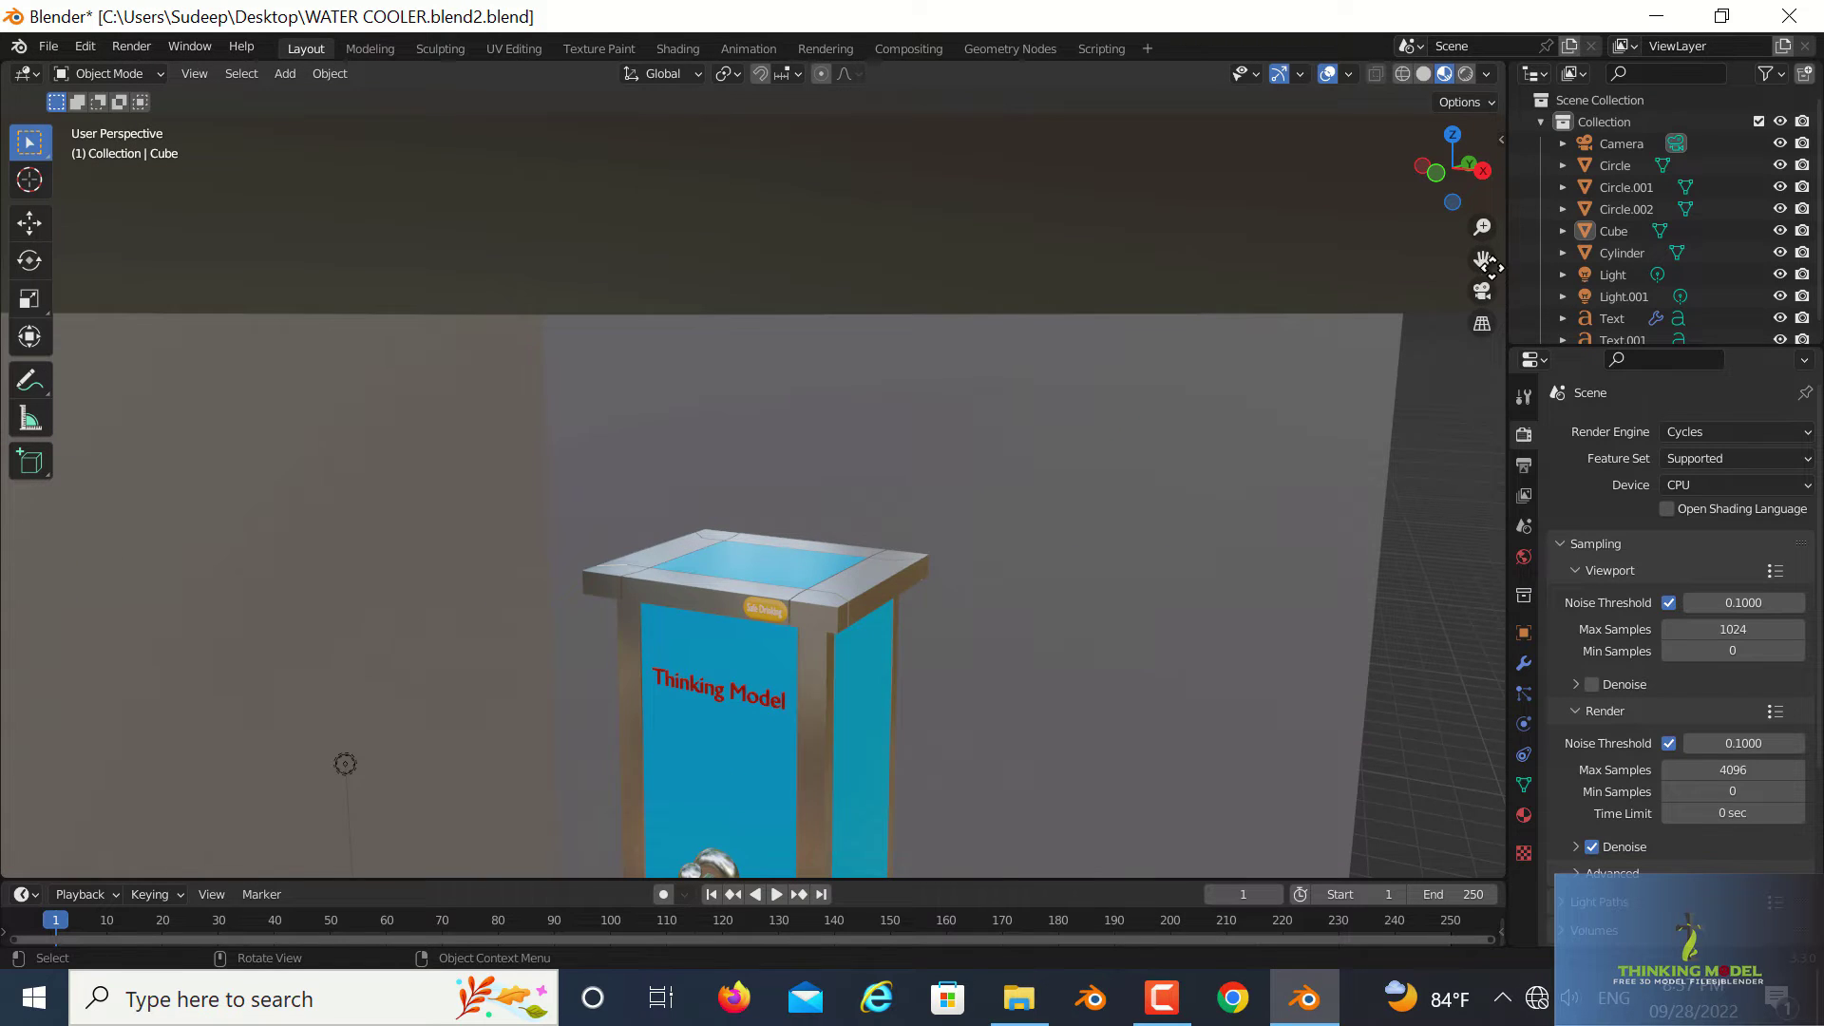
left_click_drag(1487, 266, 1482, 95)
scroll(1034, 440, "up", 5)
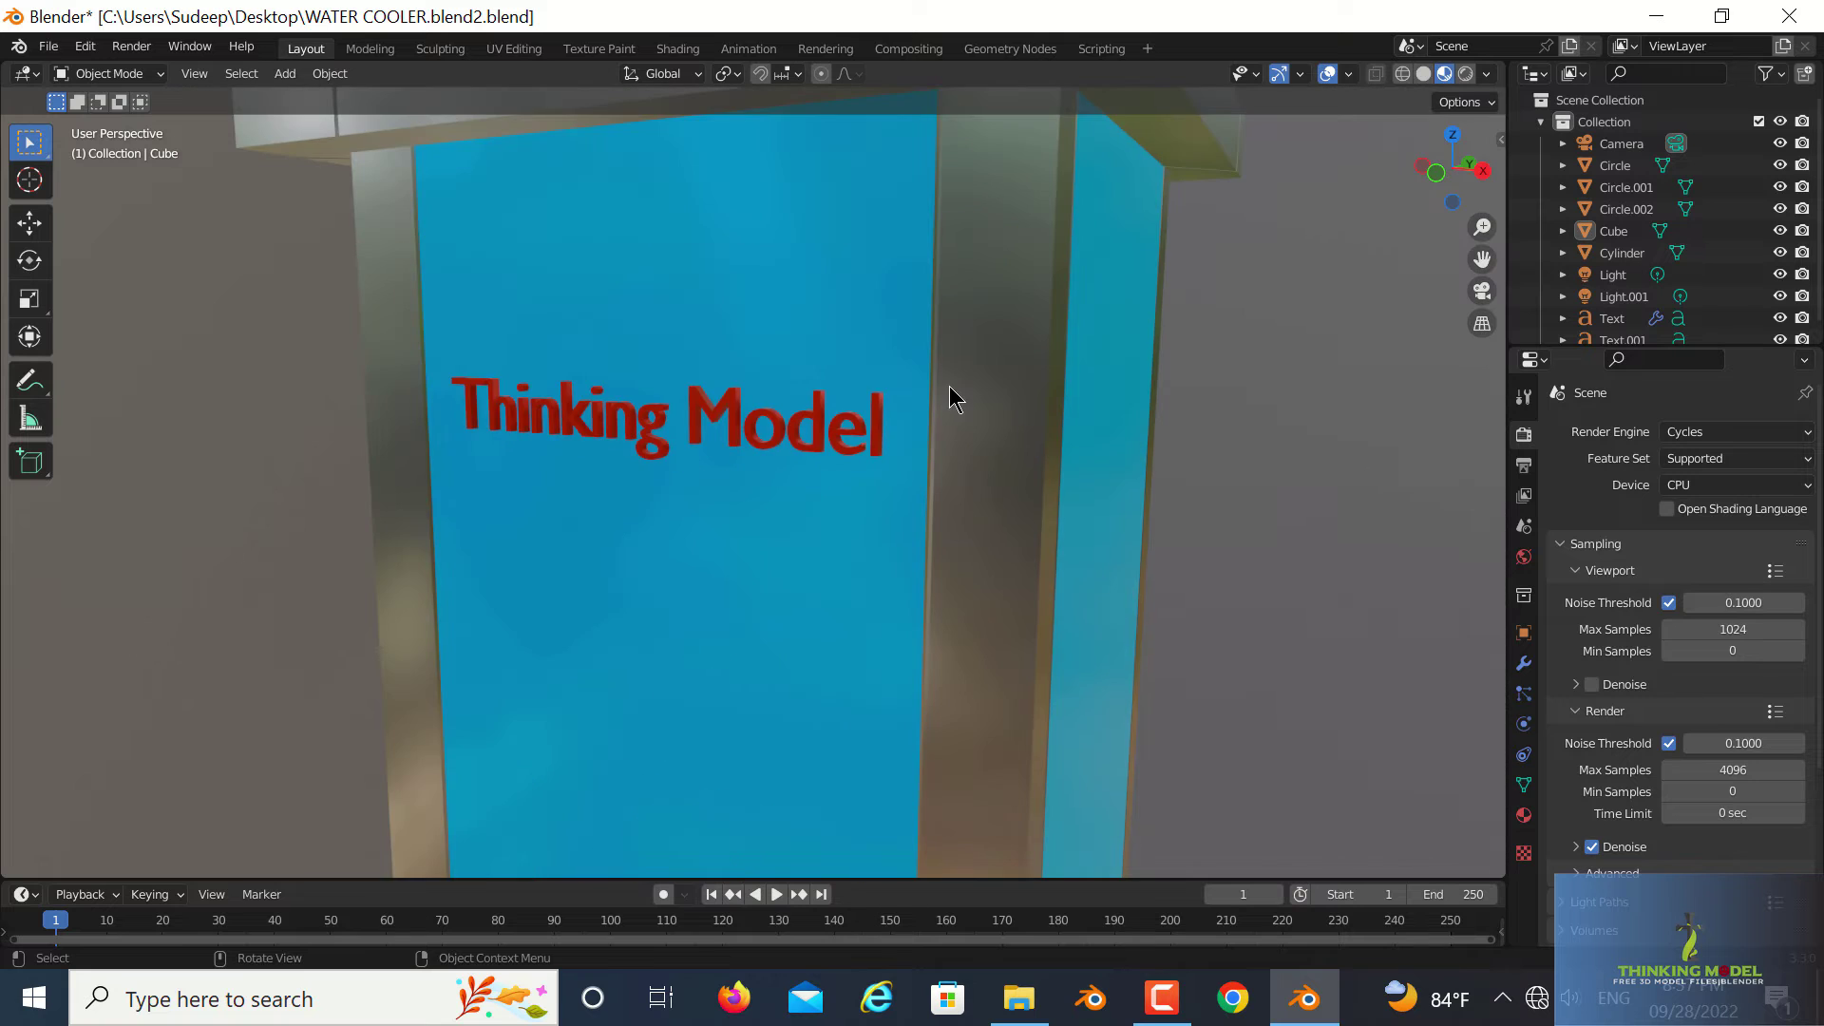
scroll(950, 387, "down", 3)
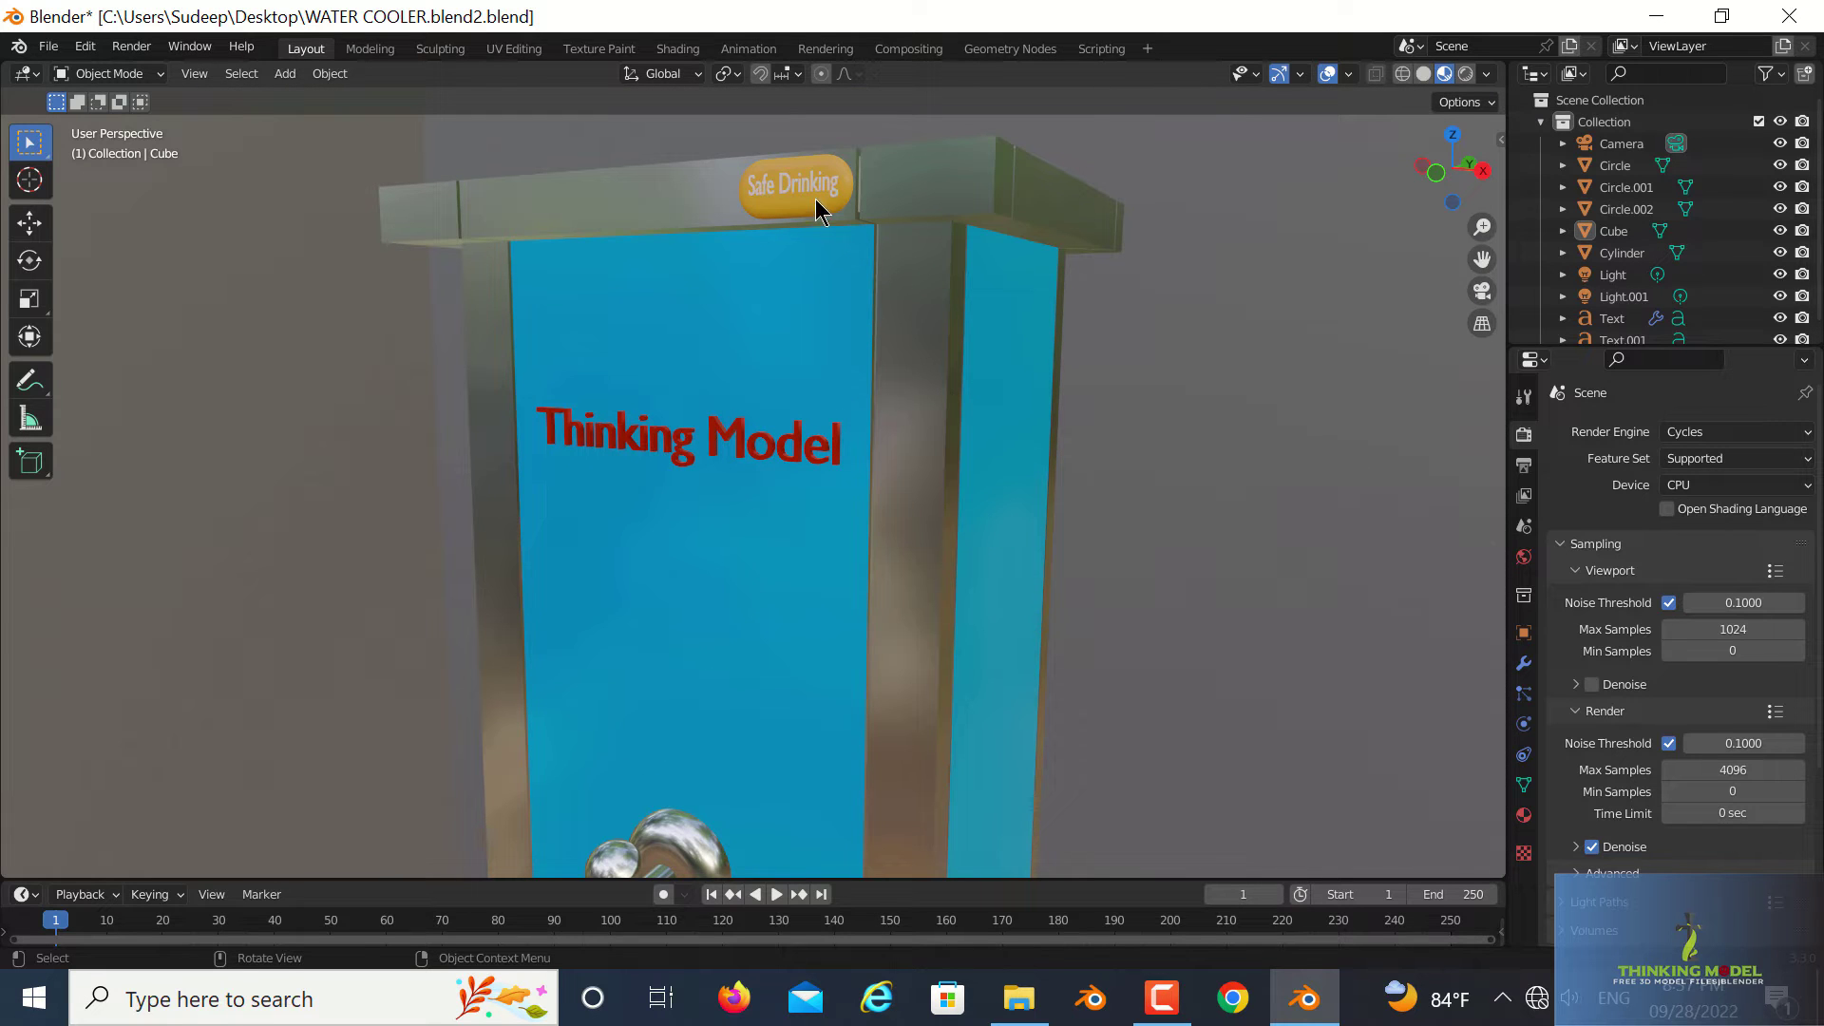
scroll(913, 346, "down", 4)
scroll(936, 385, "down", 2)
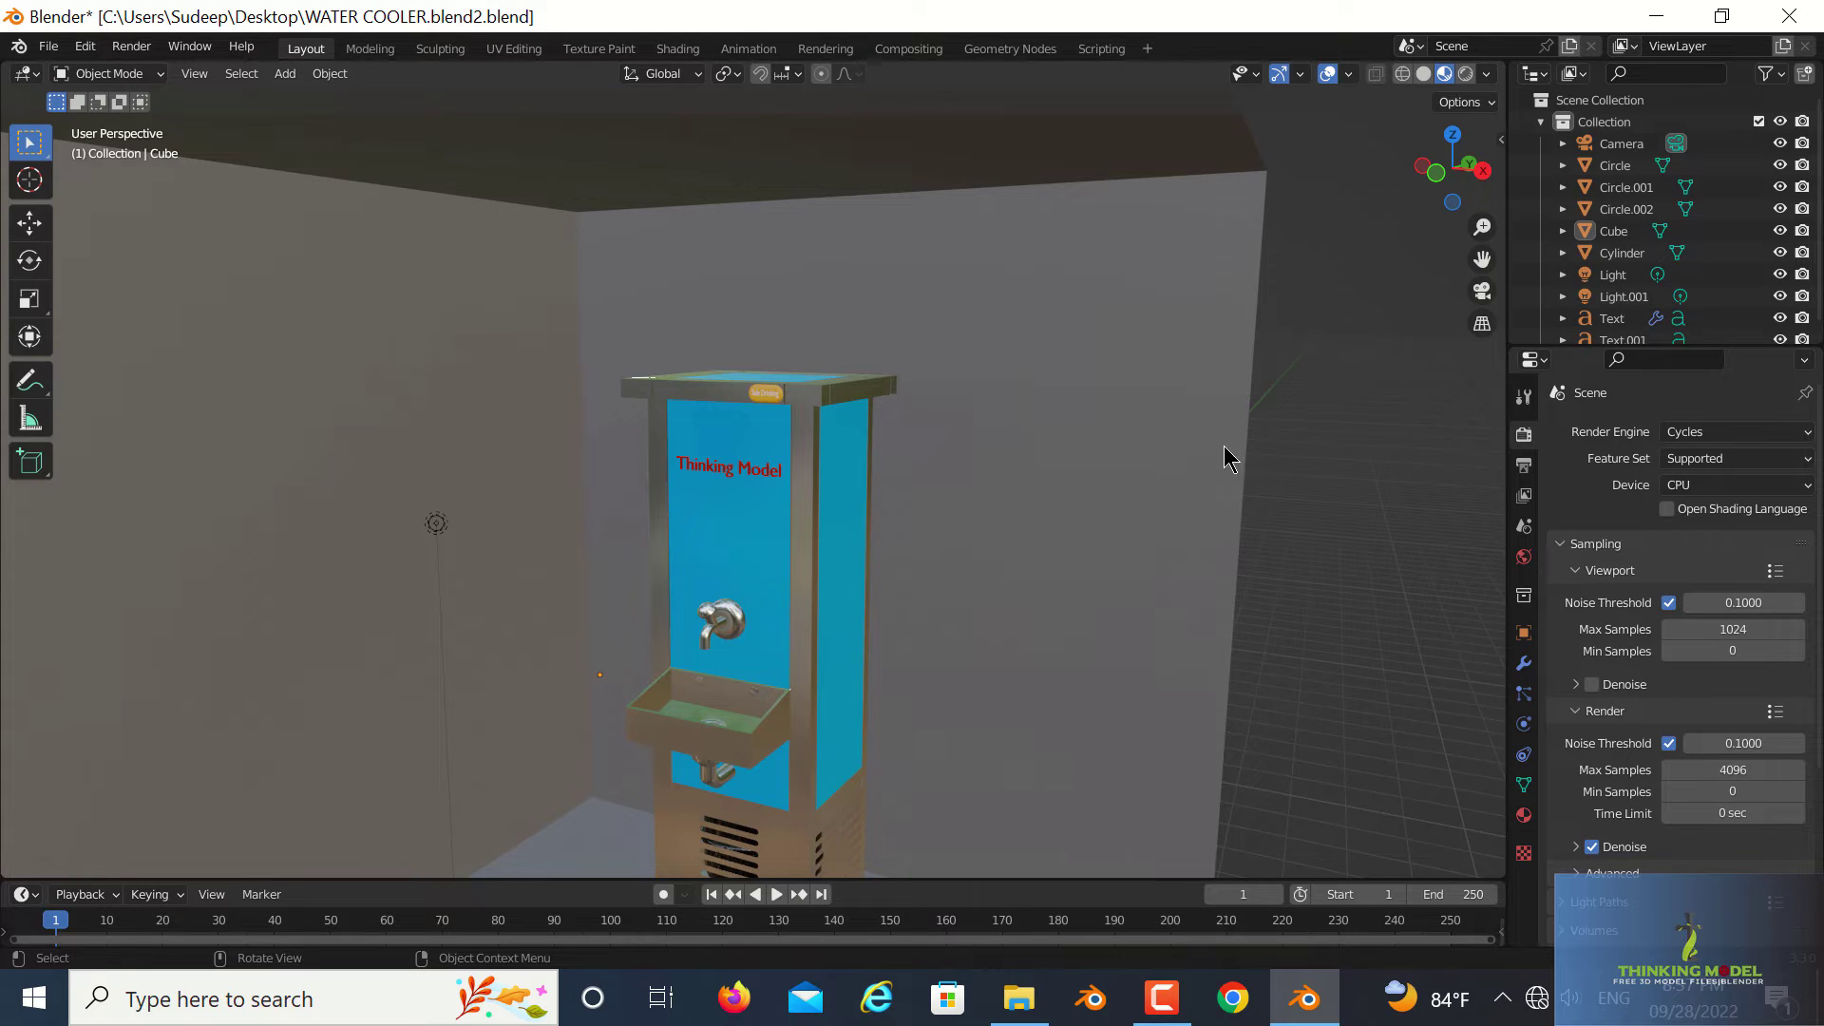
mouse_move(1224, 454)
middle_mouse_down()
mouse_move(1120, 440)
mouse_move(1091, 537)
mouse_move(1005, 541)
mouse_move(884, 624)
mouse_move(1017, 635)
mouse_move(979, 646)
mouse_move(993, 641)
middle_mouse_up()
scroll(934, 619, "up", 3)
scroll(934, 619, "down", 5)
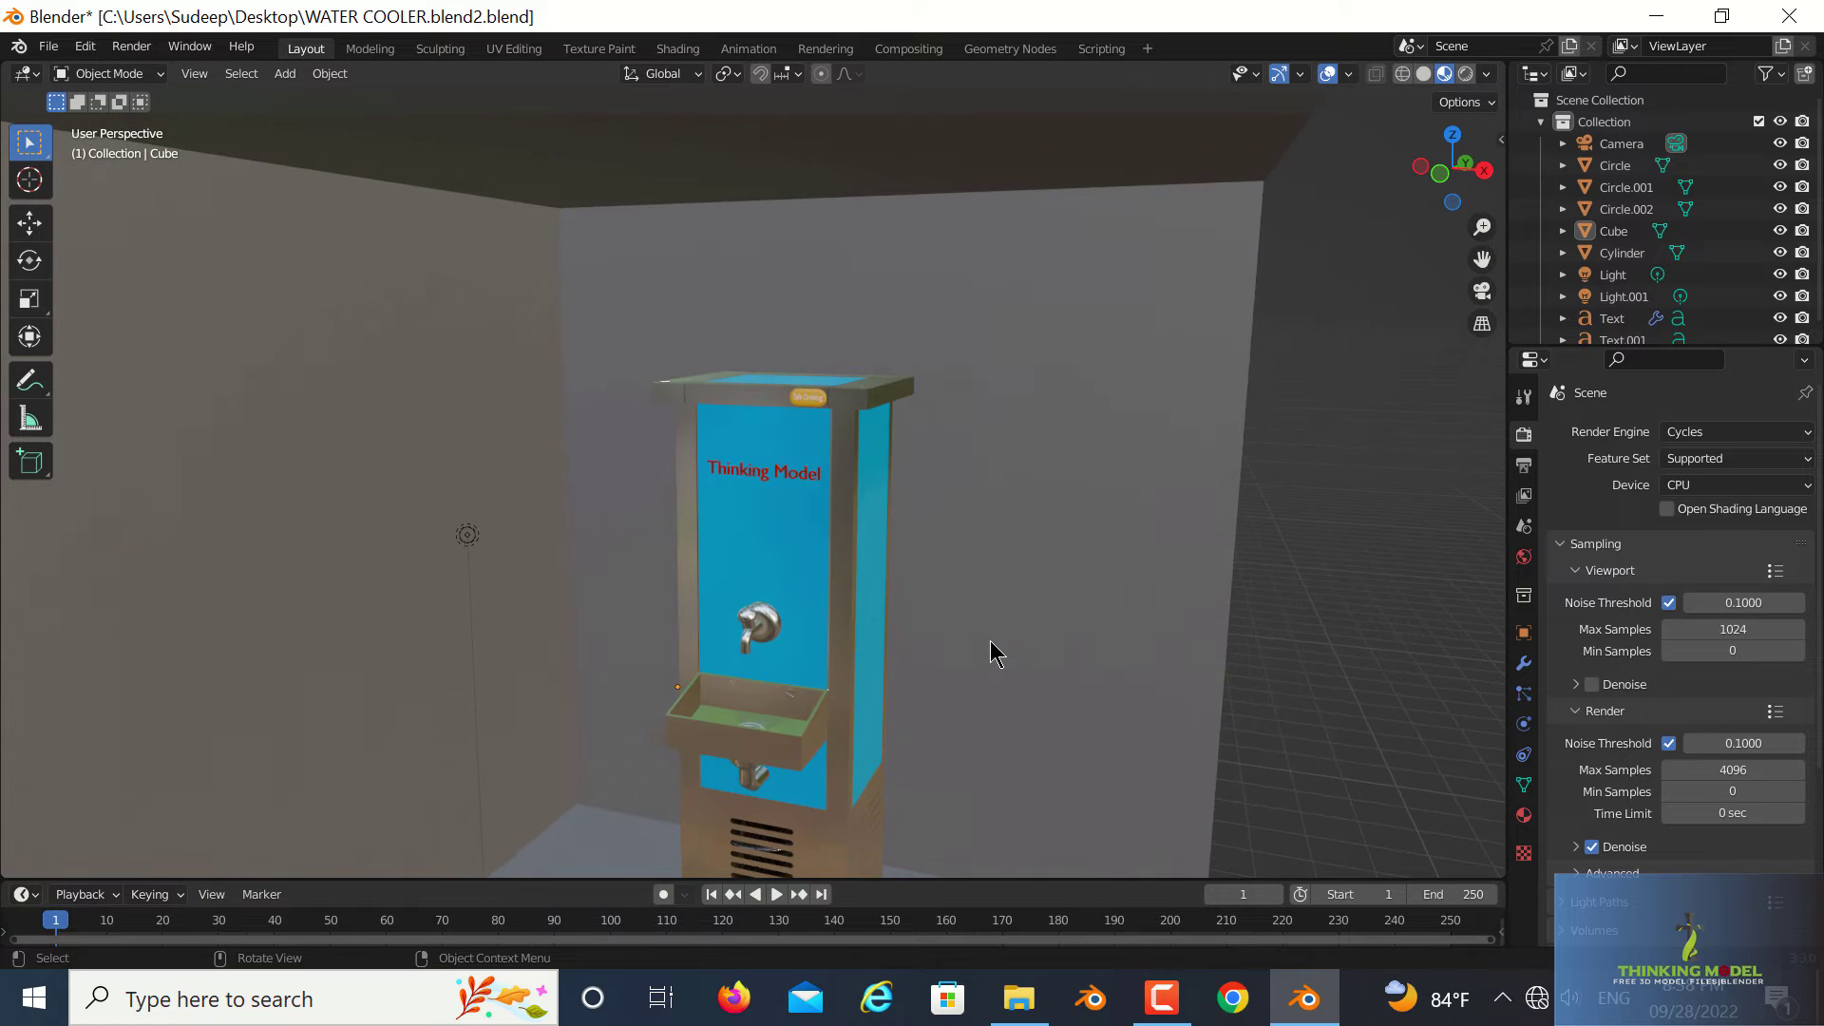
scroll(989, 639, "up", 1)
scroll(989, 639, "up", 2)
scroll(969, 664, "up", 3)
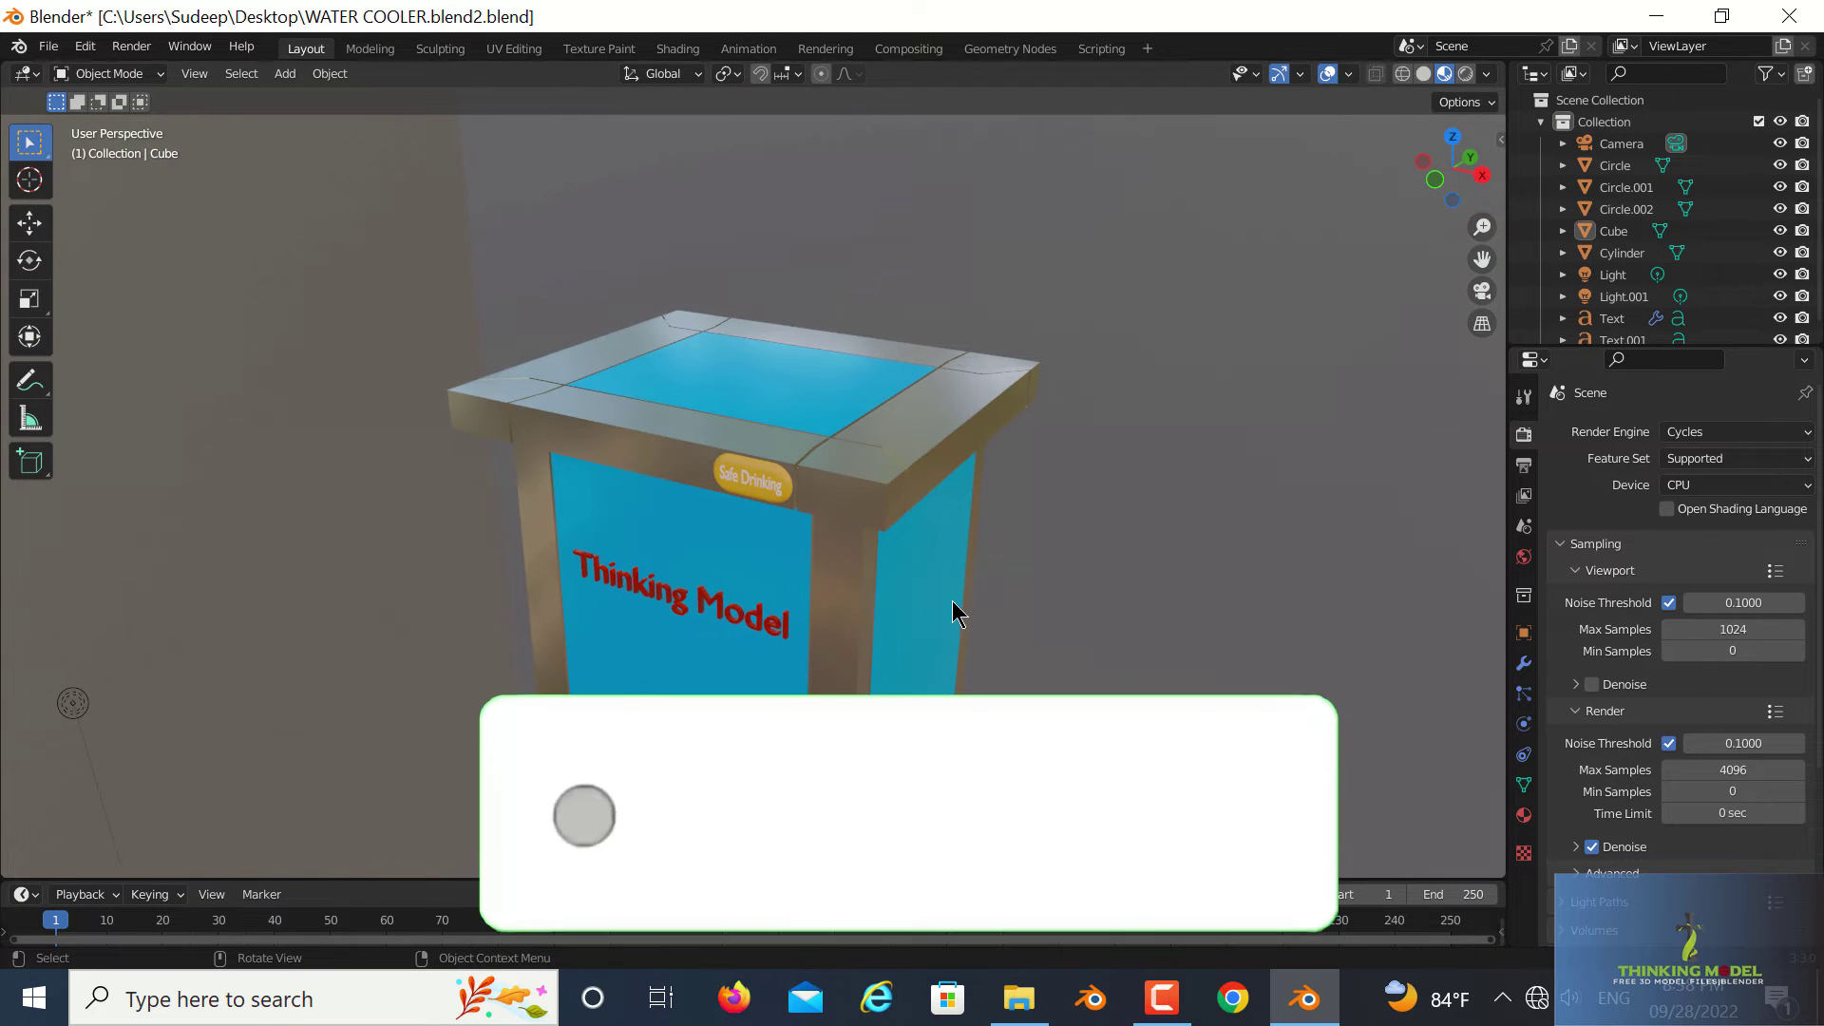
- Switch to Rendered shading, orbit closer, and bring up the World background settings
left_click(1466, 74)
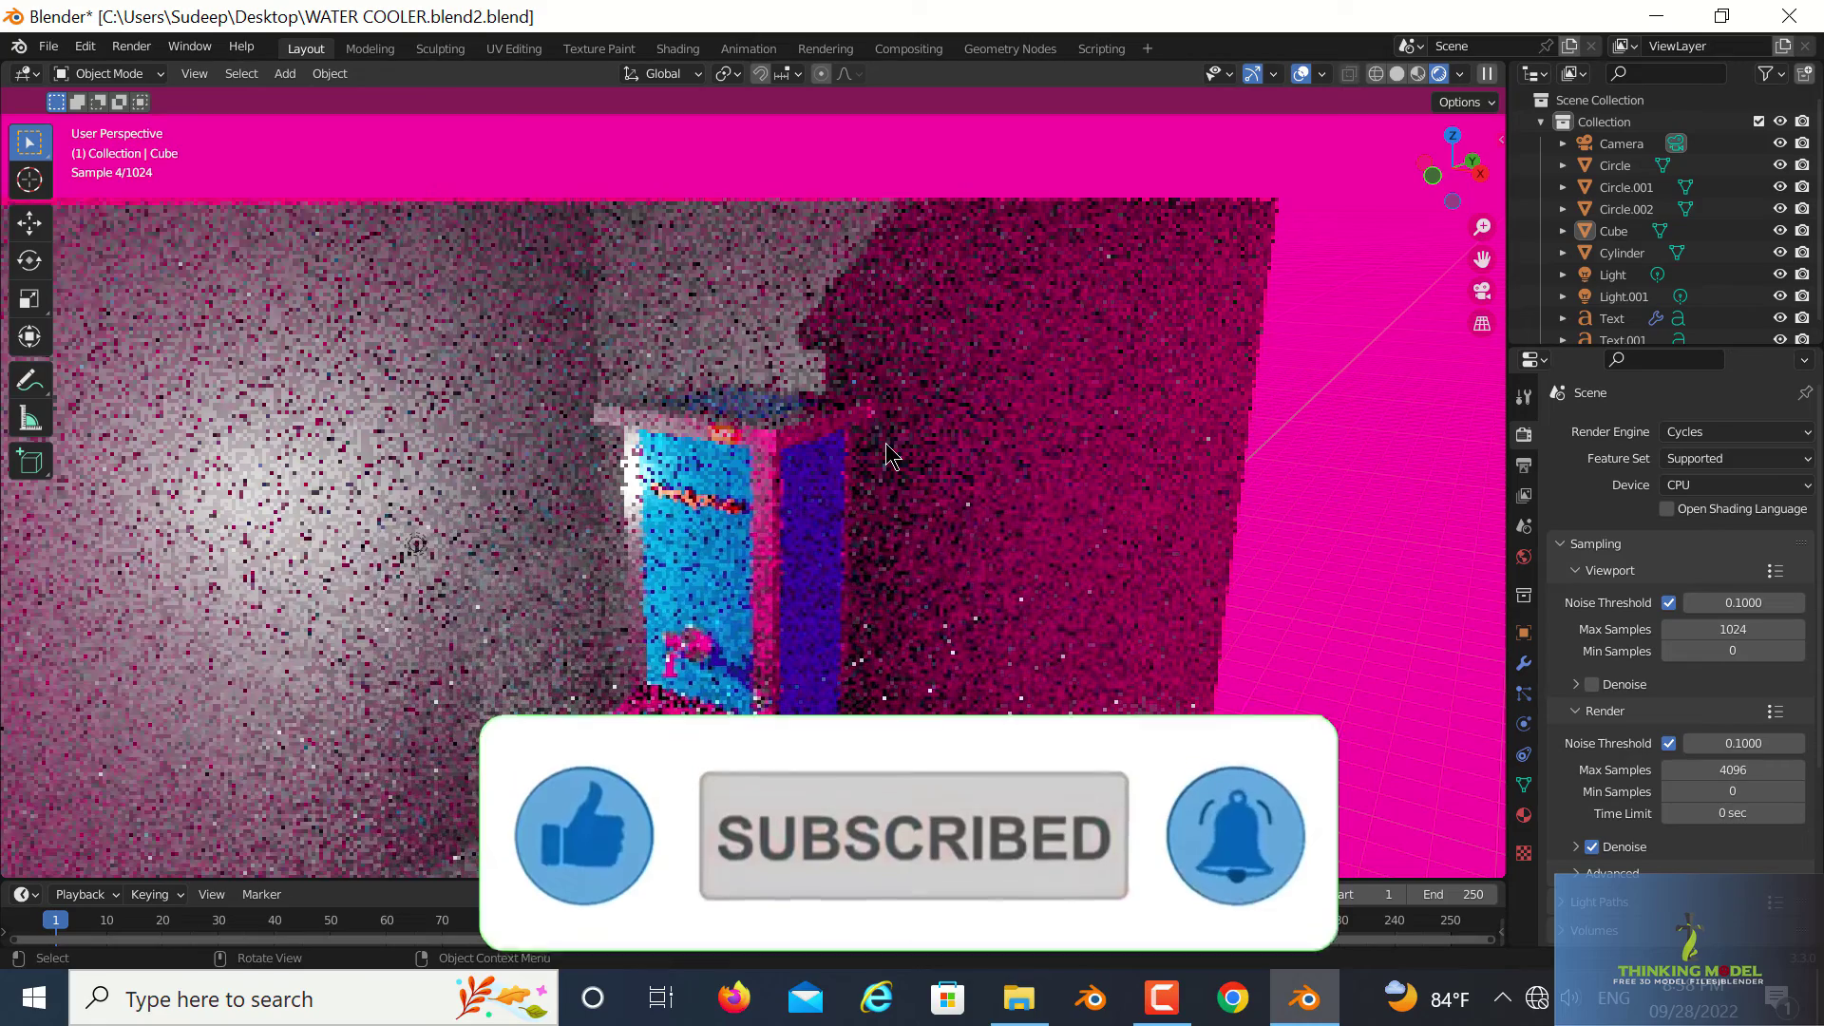
middle_click_drag(888, 456, 916, 459)
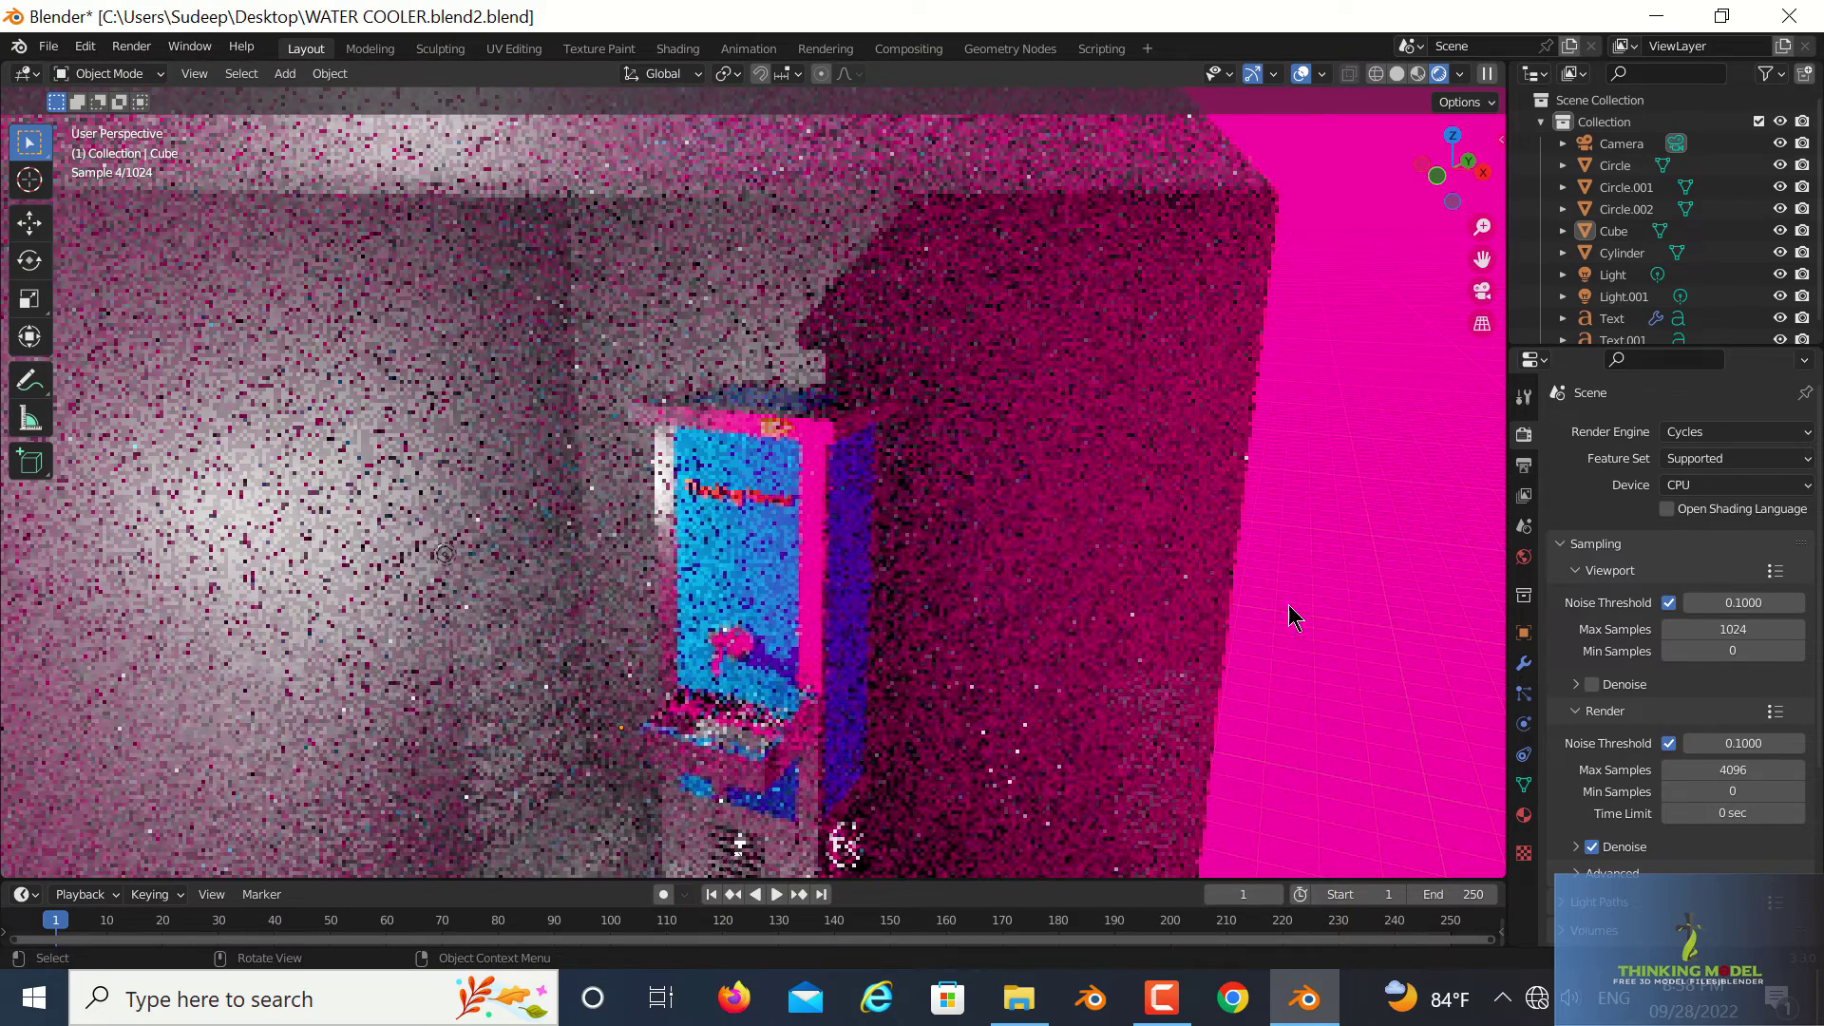
left_click(1522, 558)
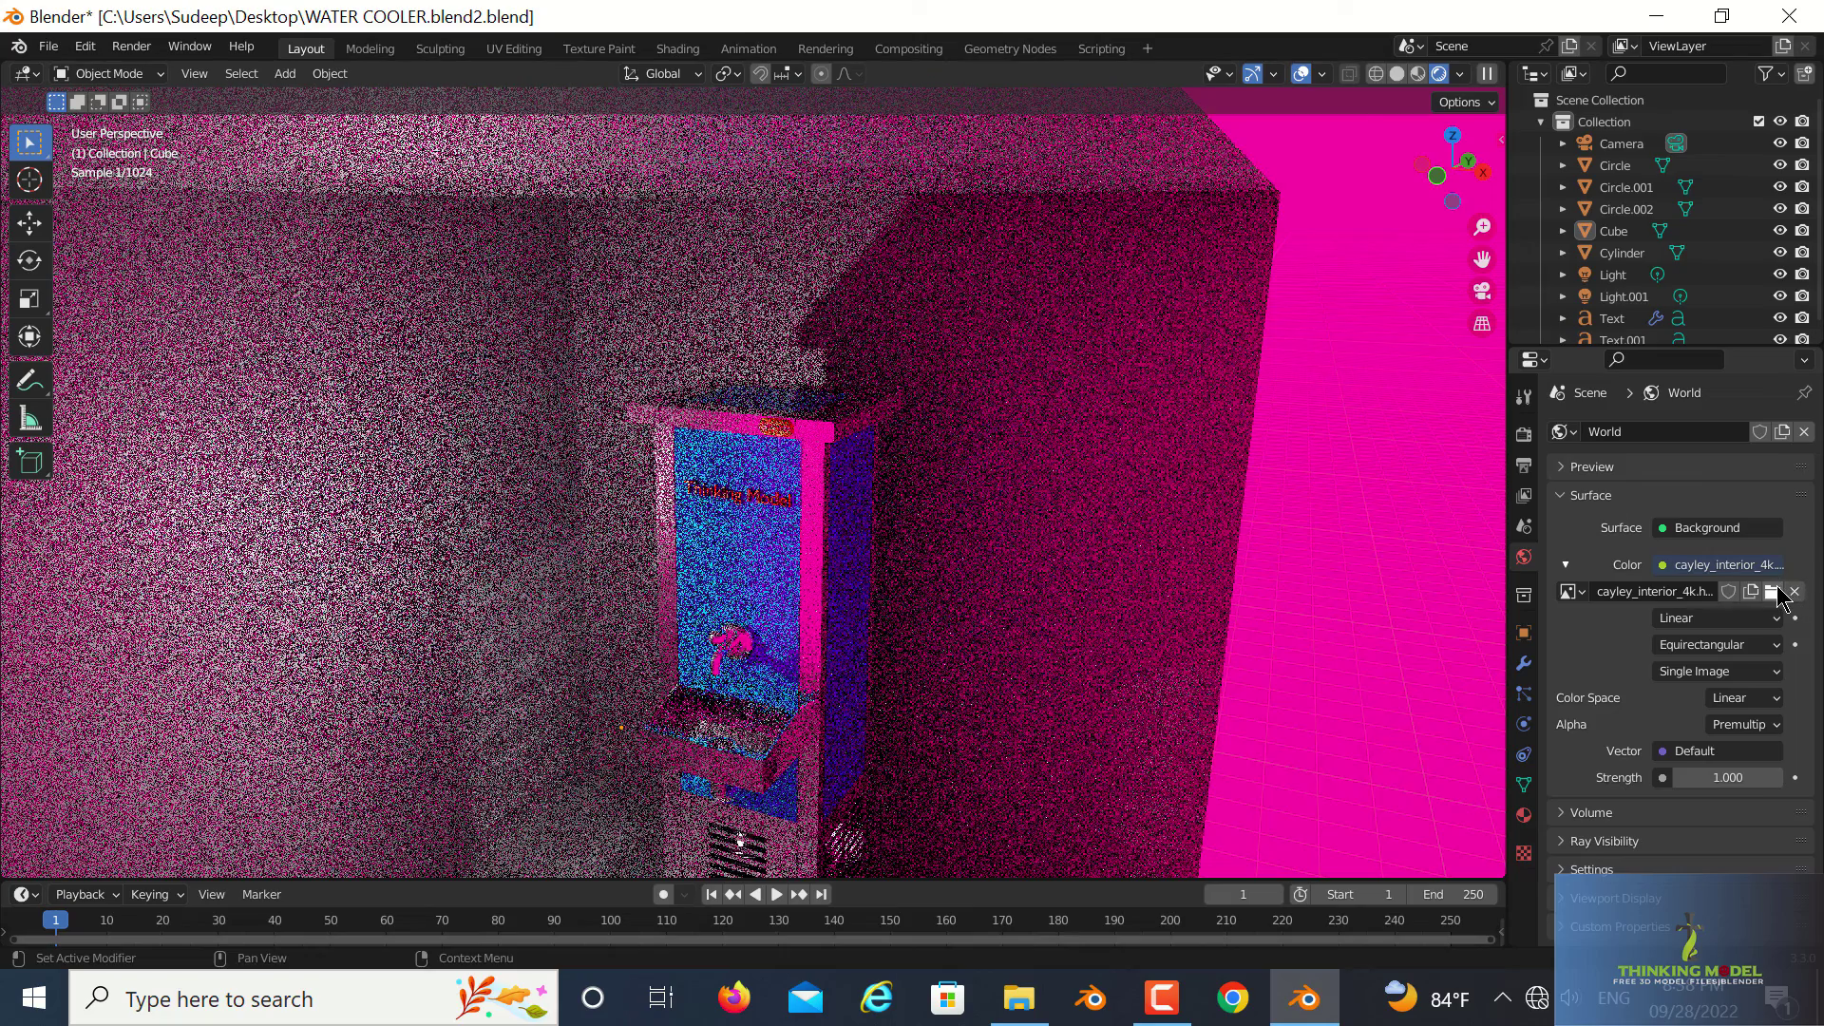
- Load D:\Enviorment\adams_place_bridge_4k.hdr as the world background image
left_click(1773, 592)
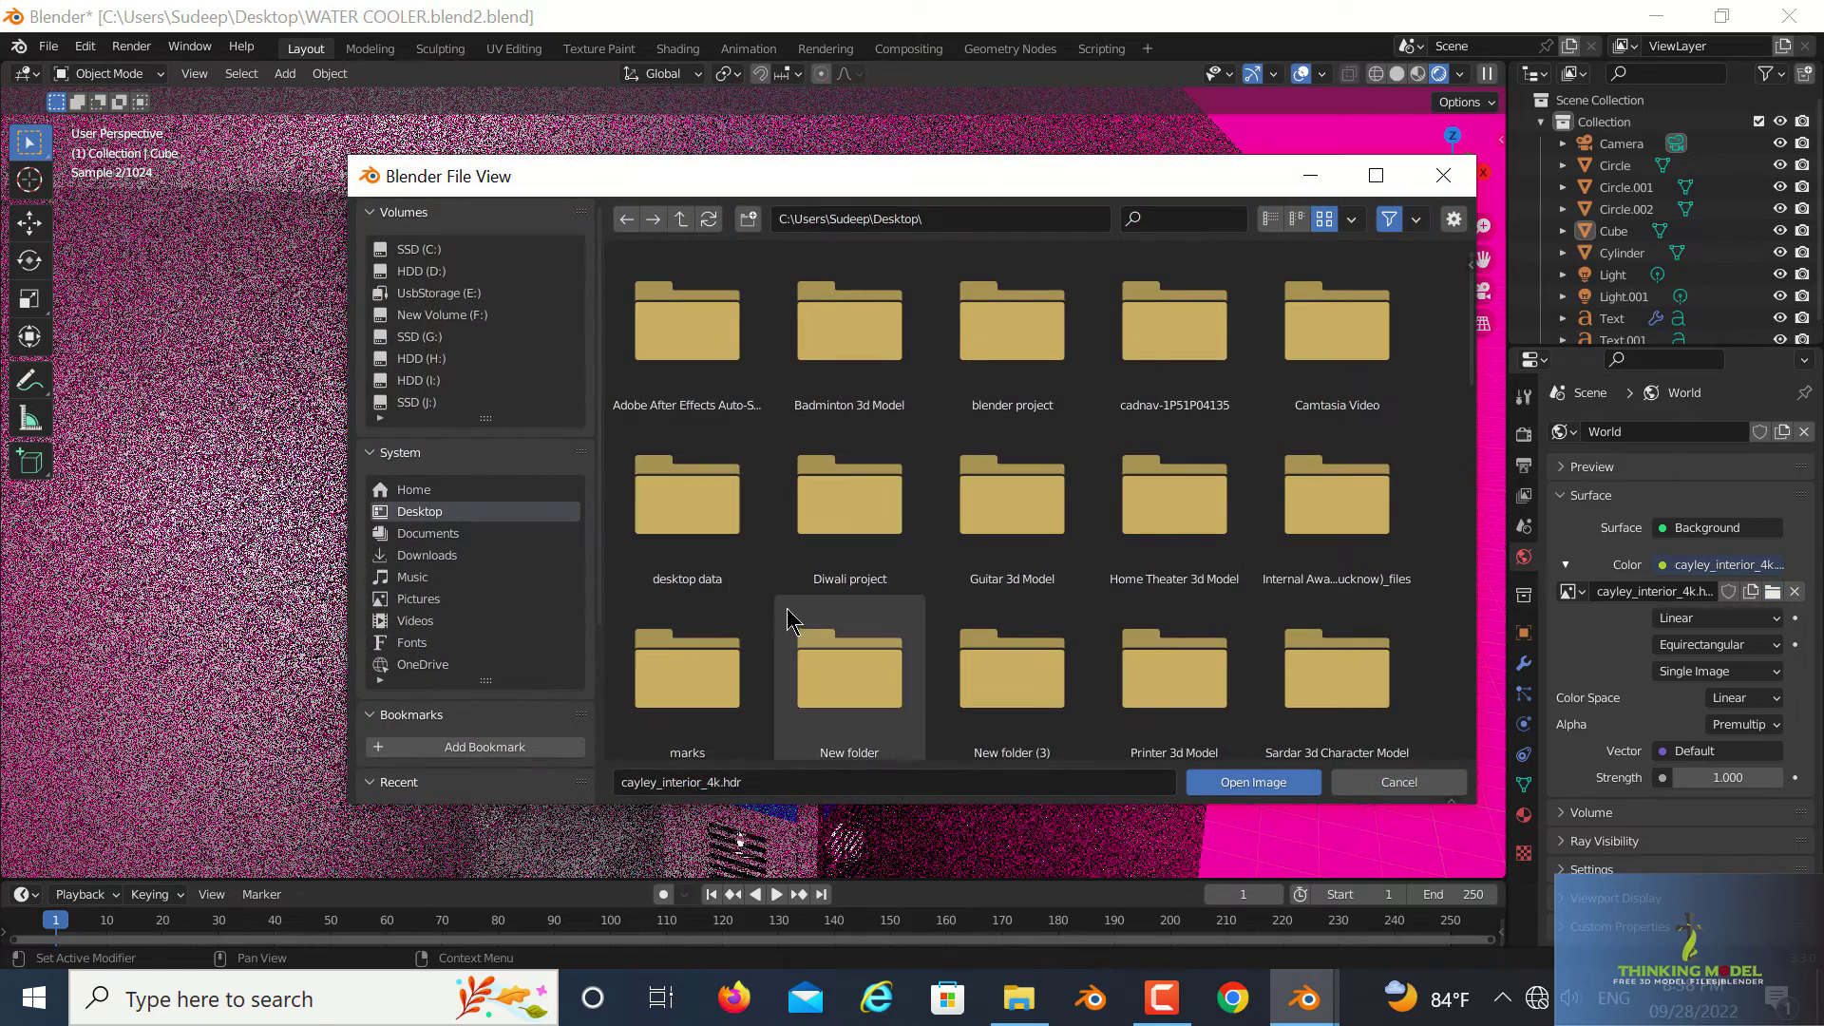
left_click(439, 274)
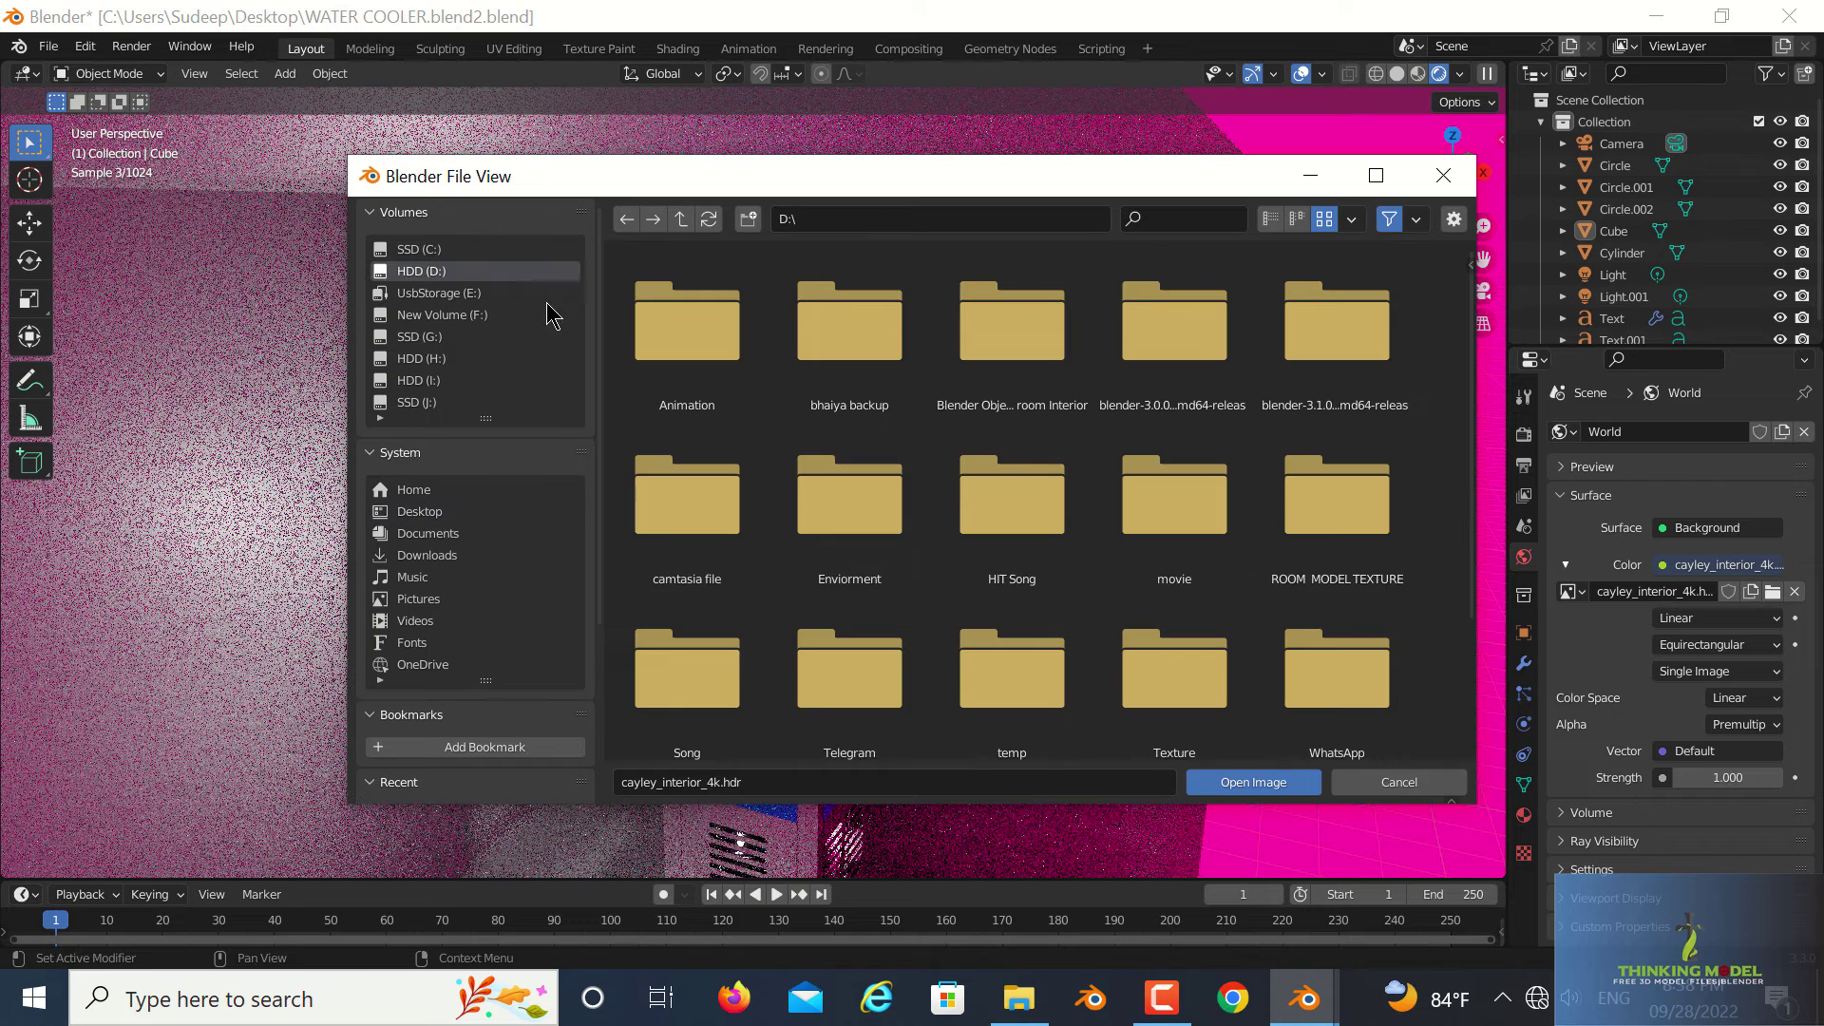
left_click(711, 399)
double_click(710, 399)
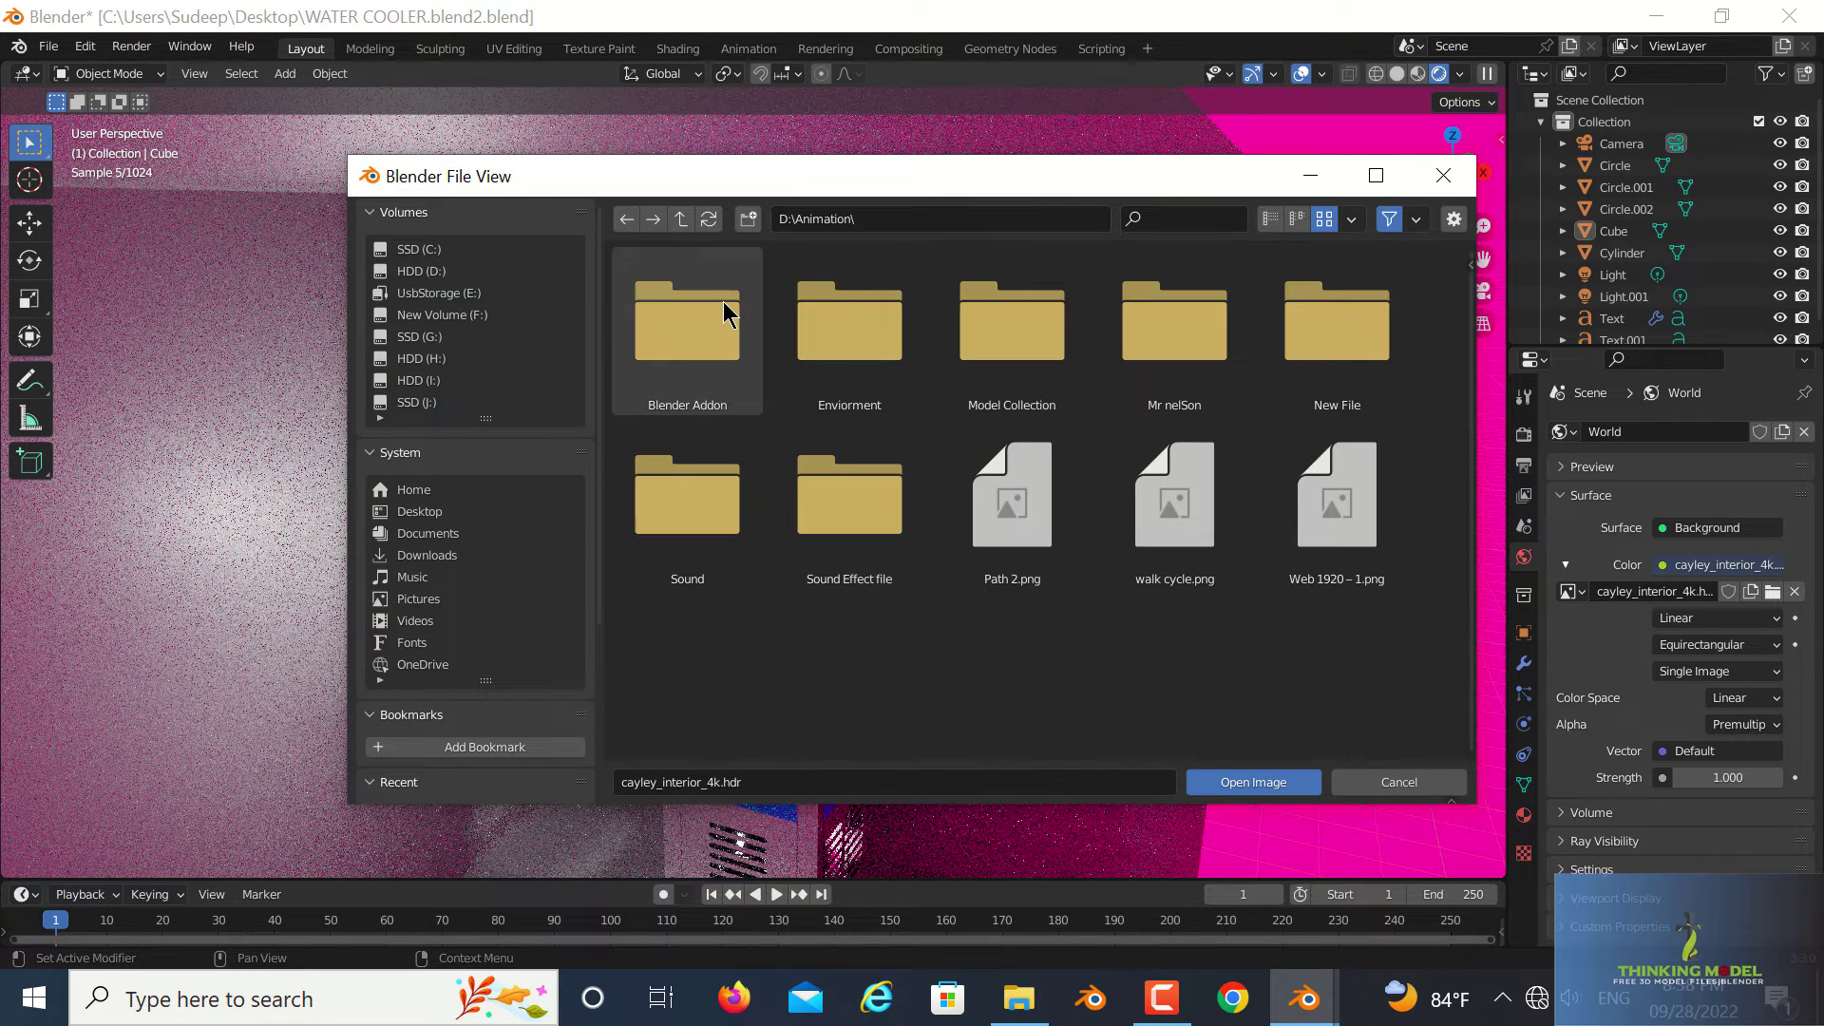
key("BackSpace")
double_click(824, 504)
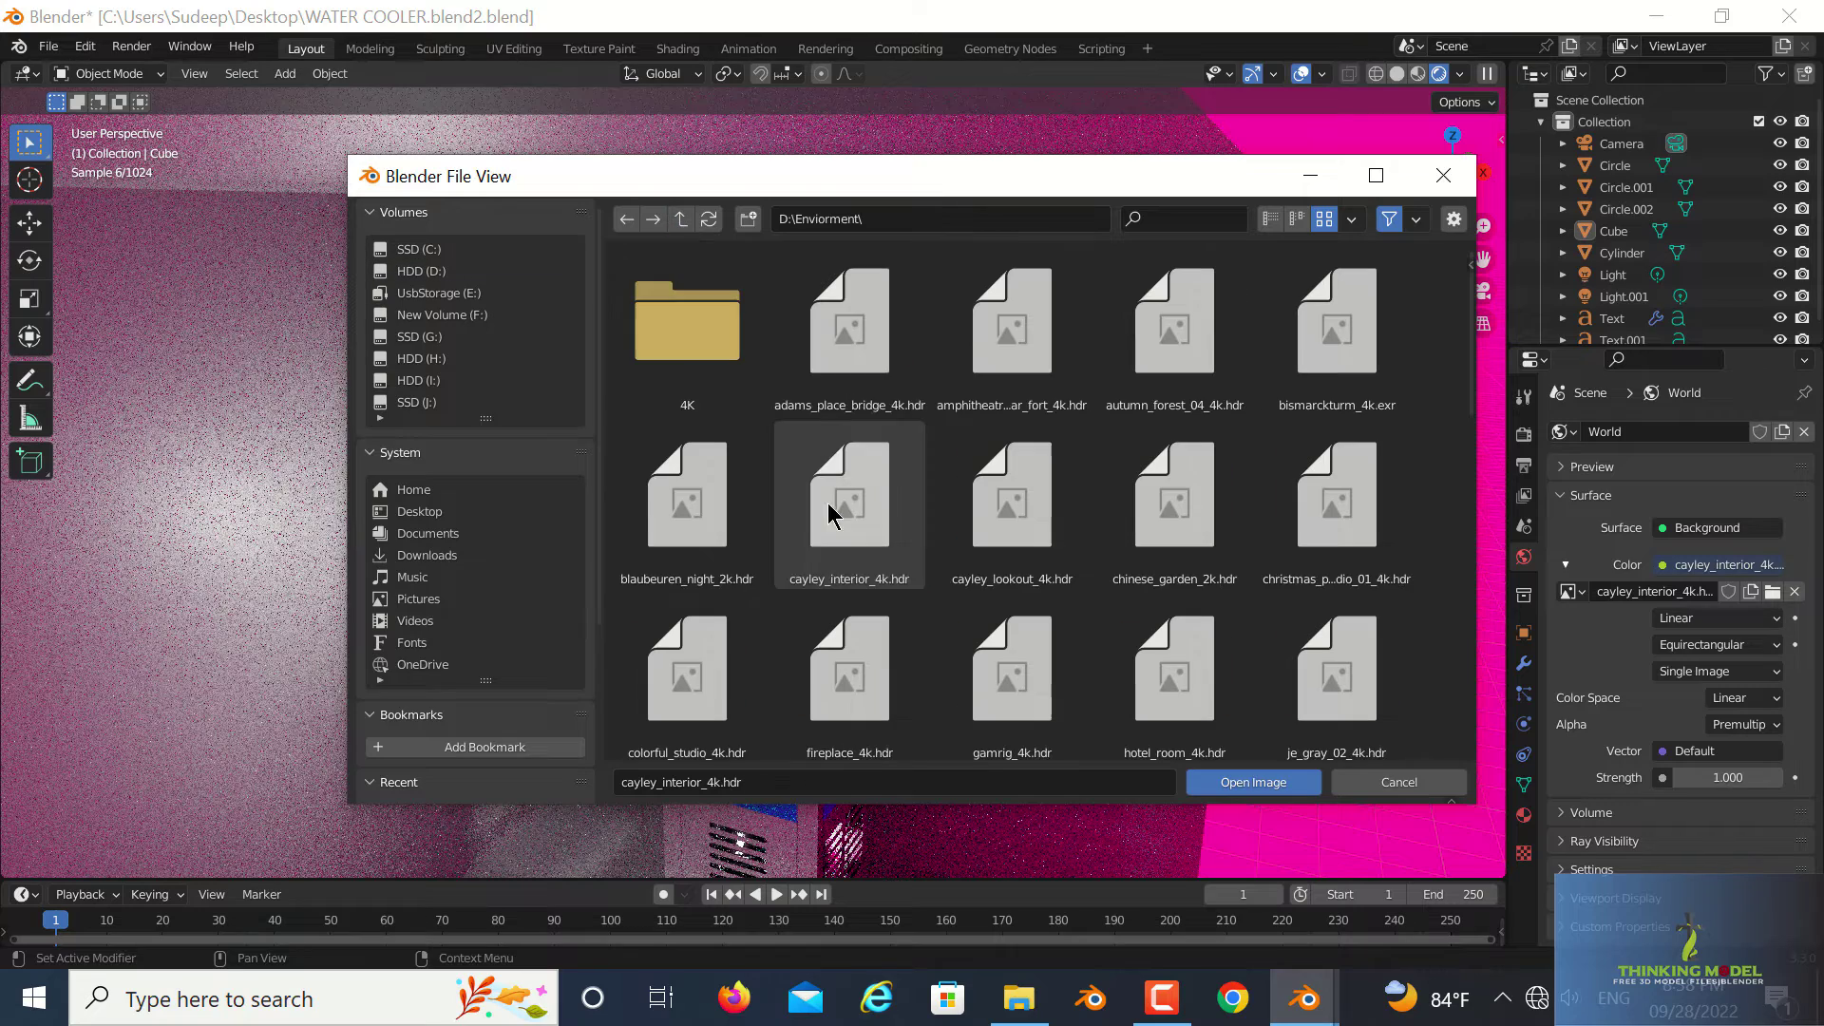
double_click(840, 365)
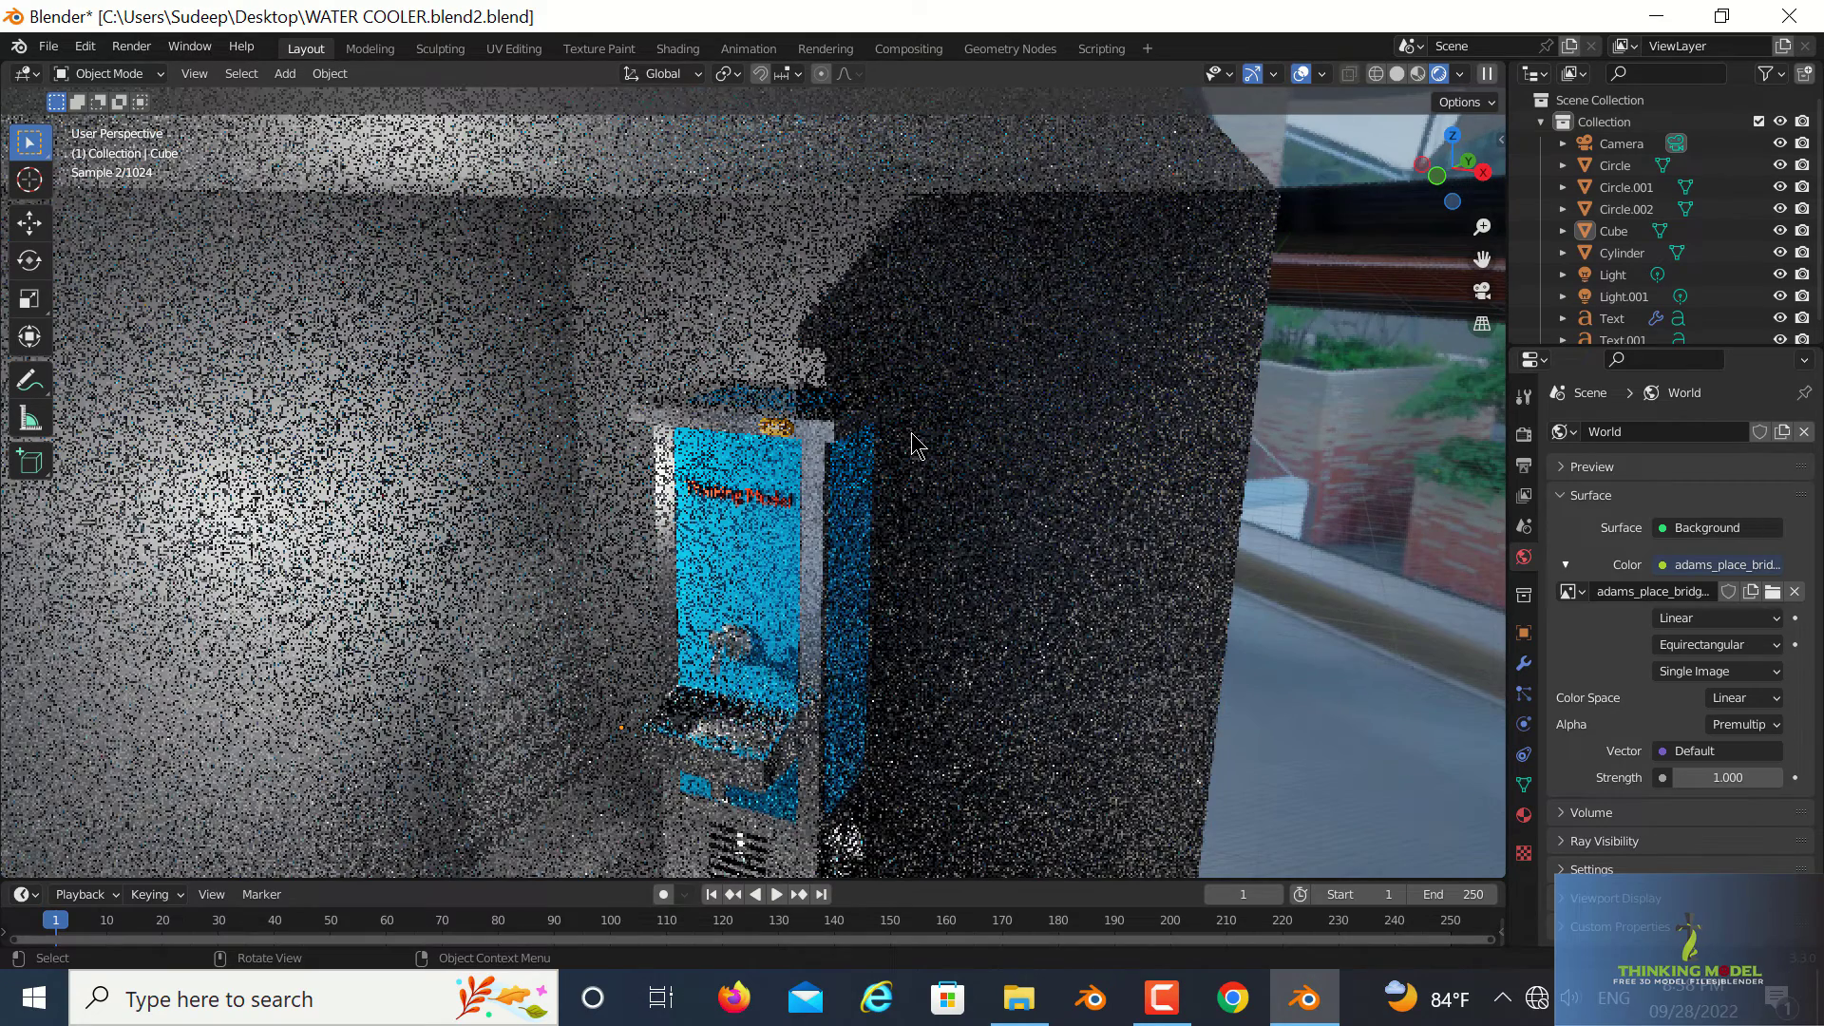
- View through the scene camera and inspect the Output and Cycles Render settings
key("KP_0")
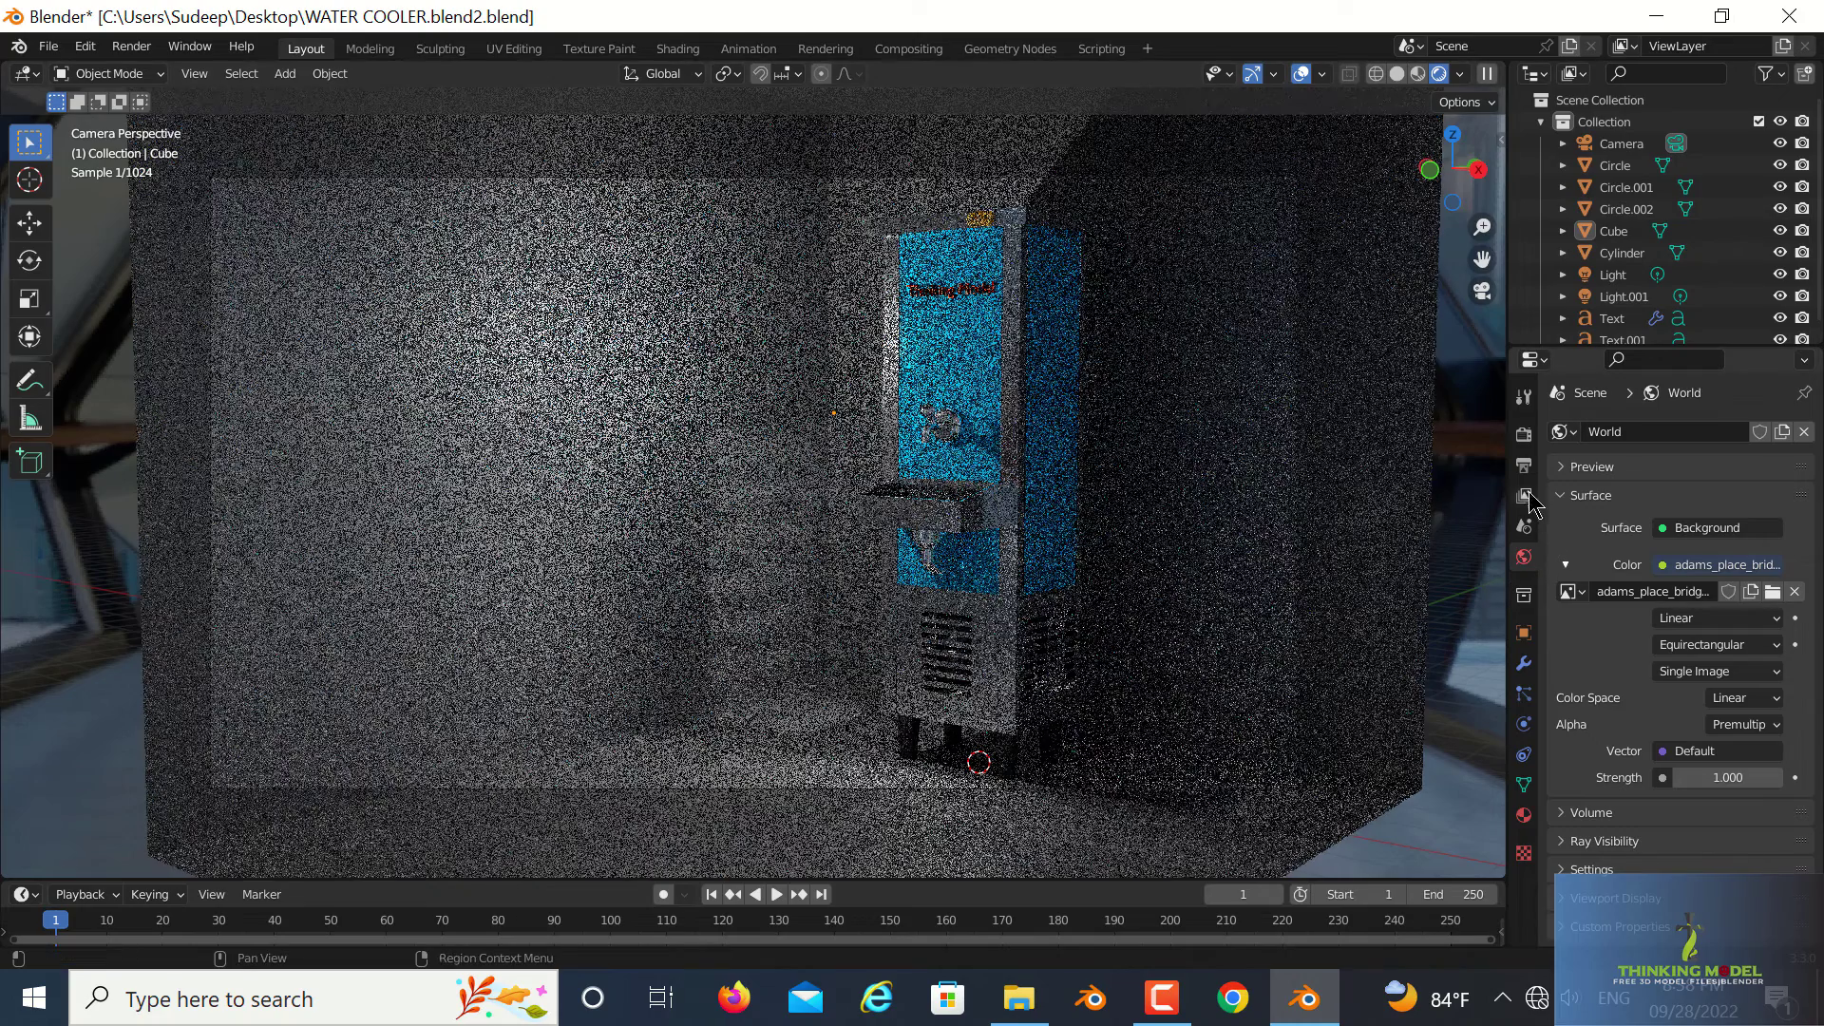
left_click(1525, 466)
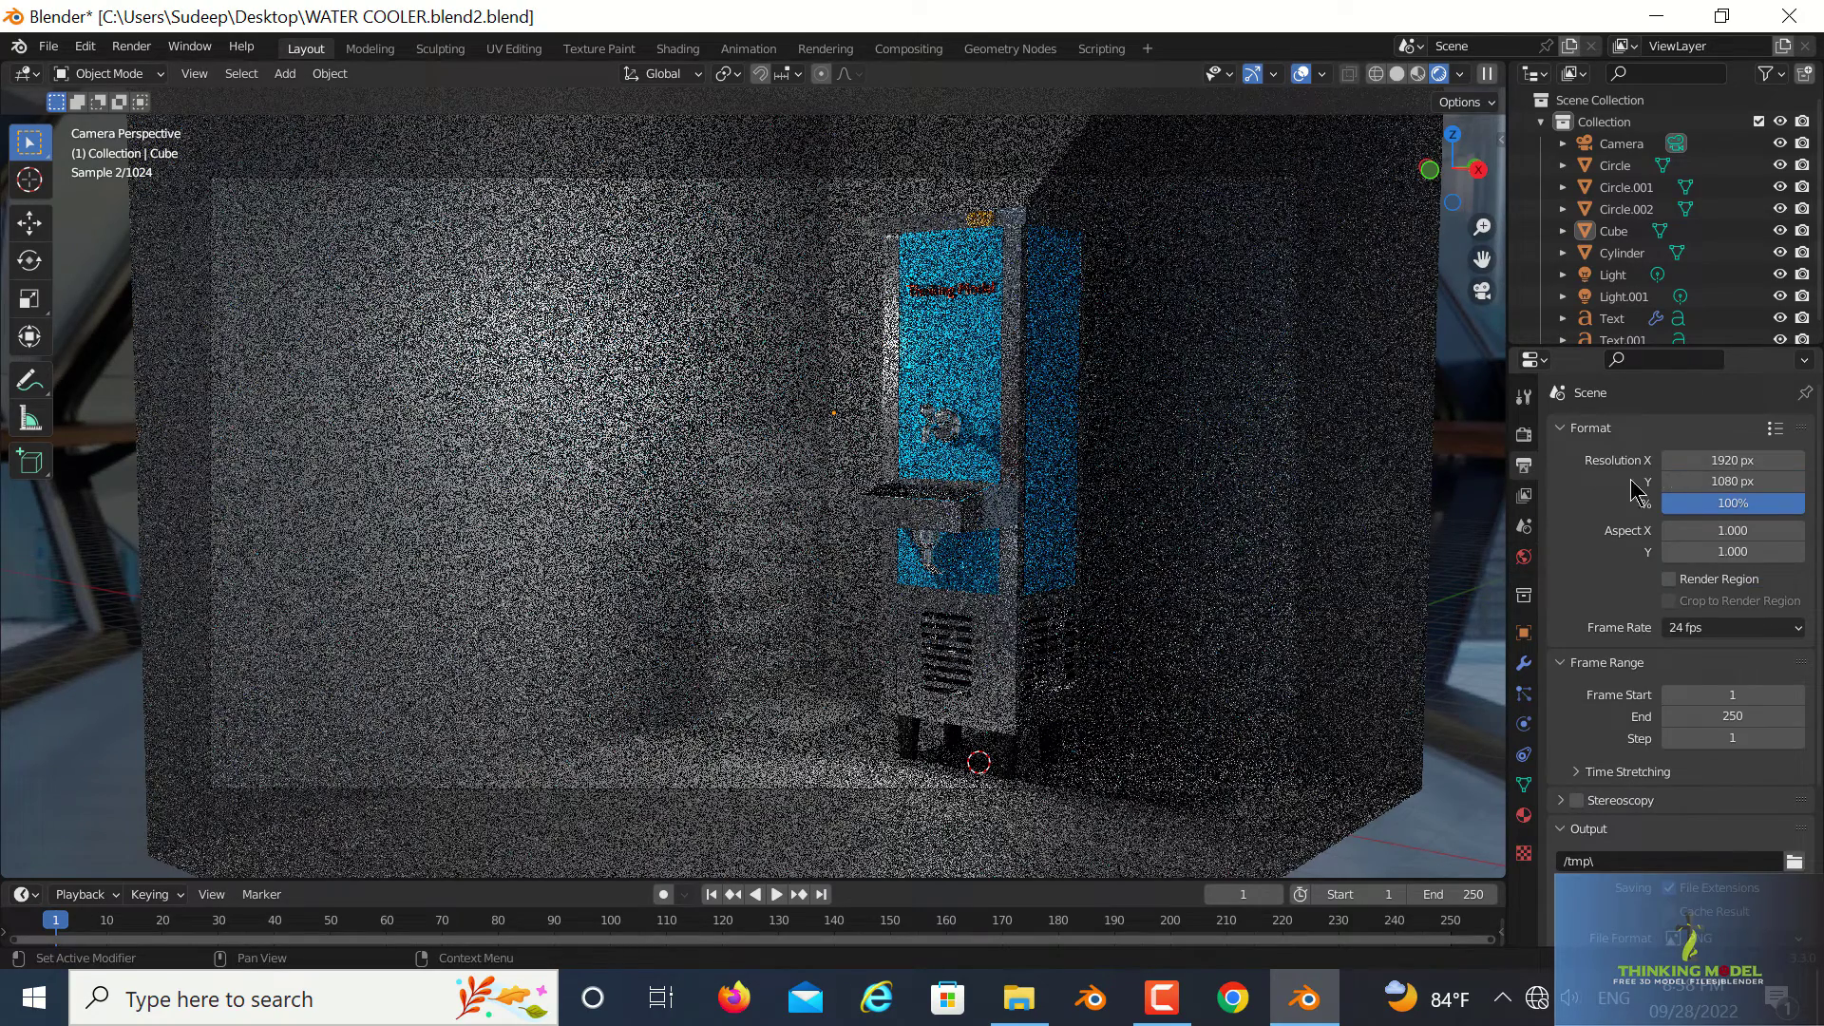
left_click(1523, 434)
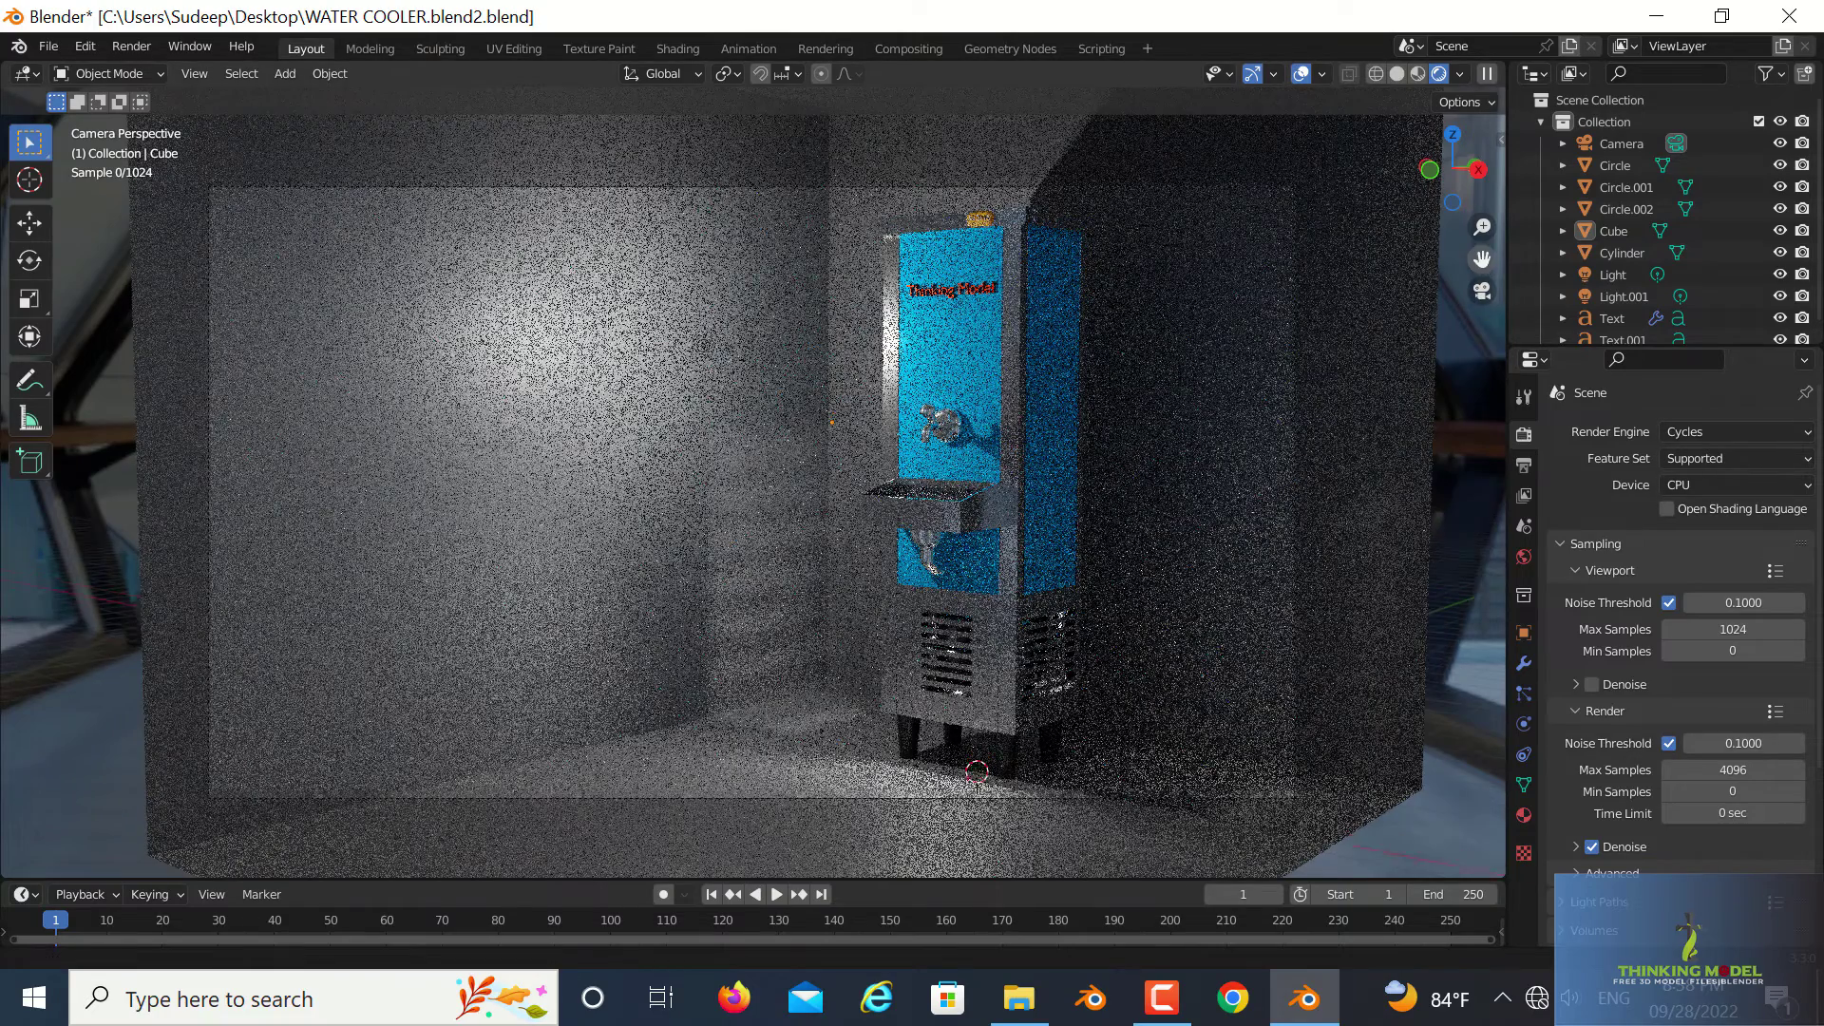
middle_click_drag(1273, 392, 1221, 494, "shift")
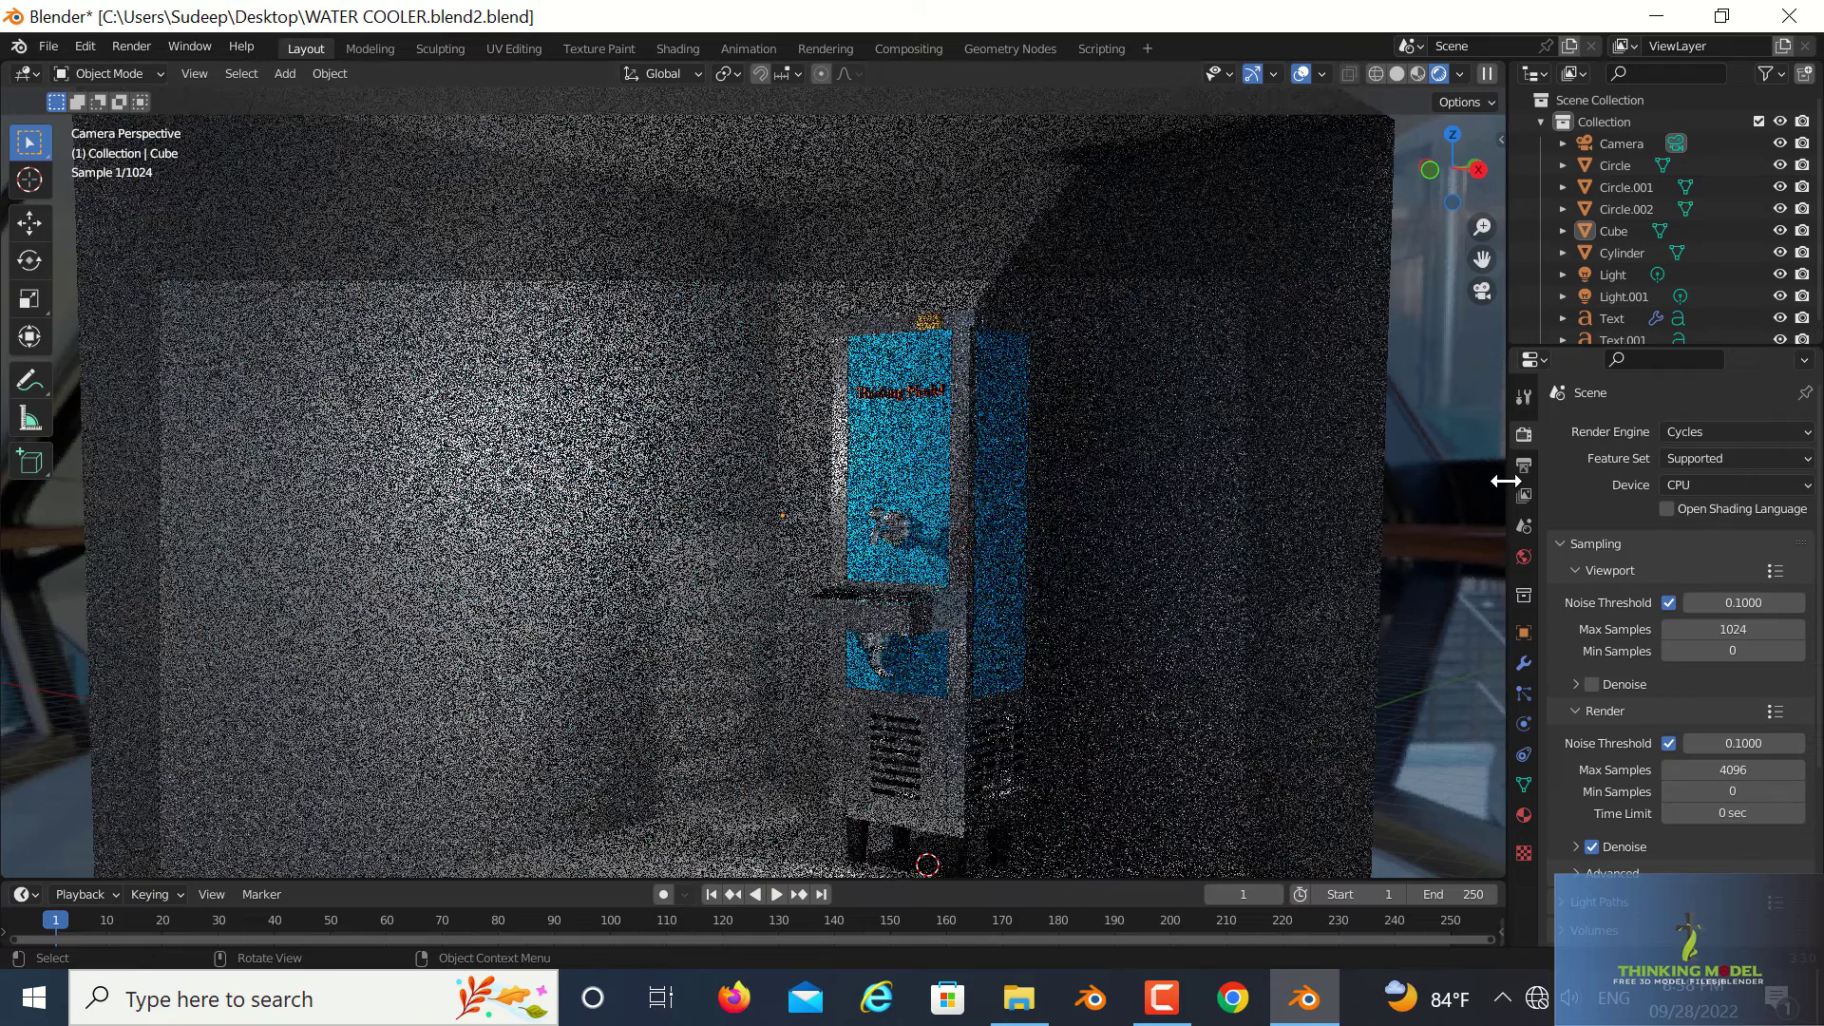
- Switch the render engine from Cycles to Eevee and orbit around the cooler preview
left_click(1731, 432)
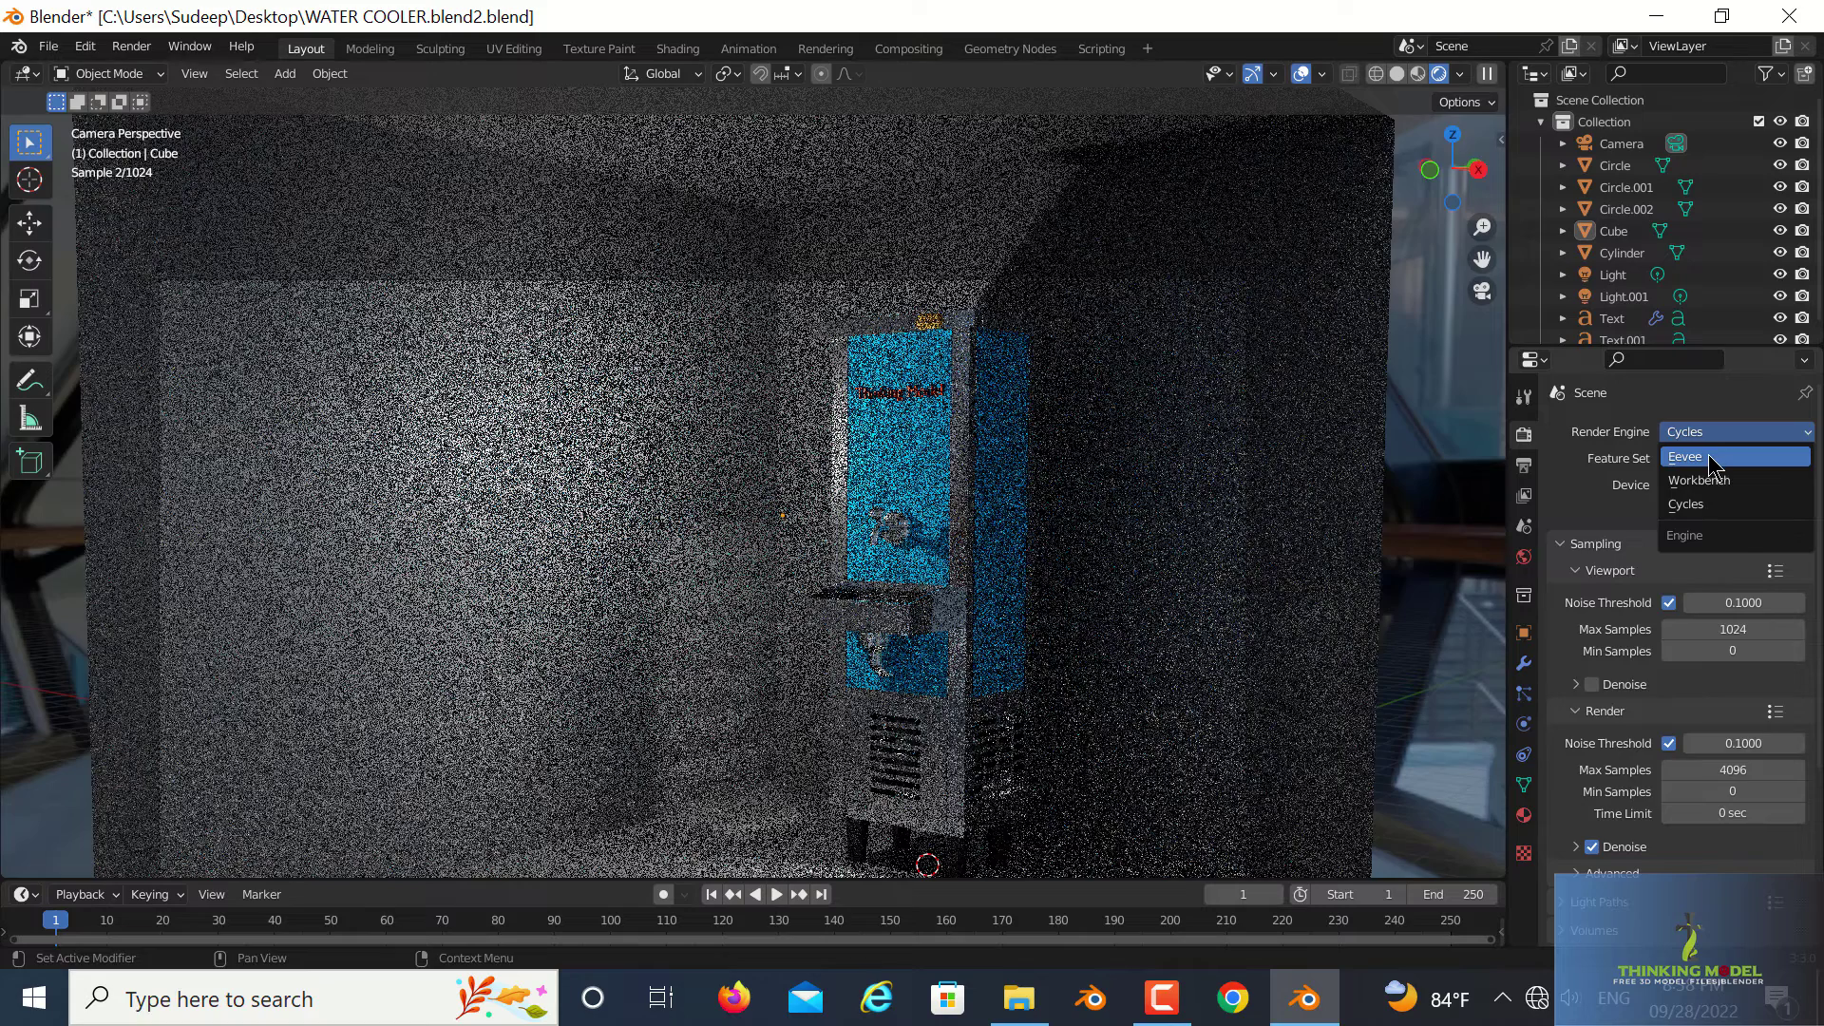
left_click(1709, 458)
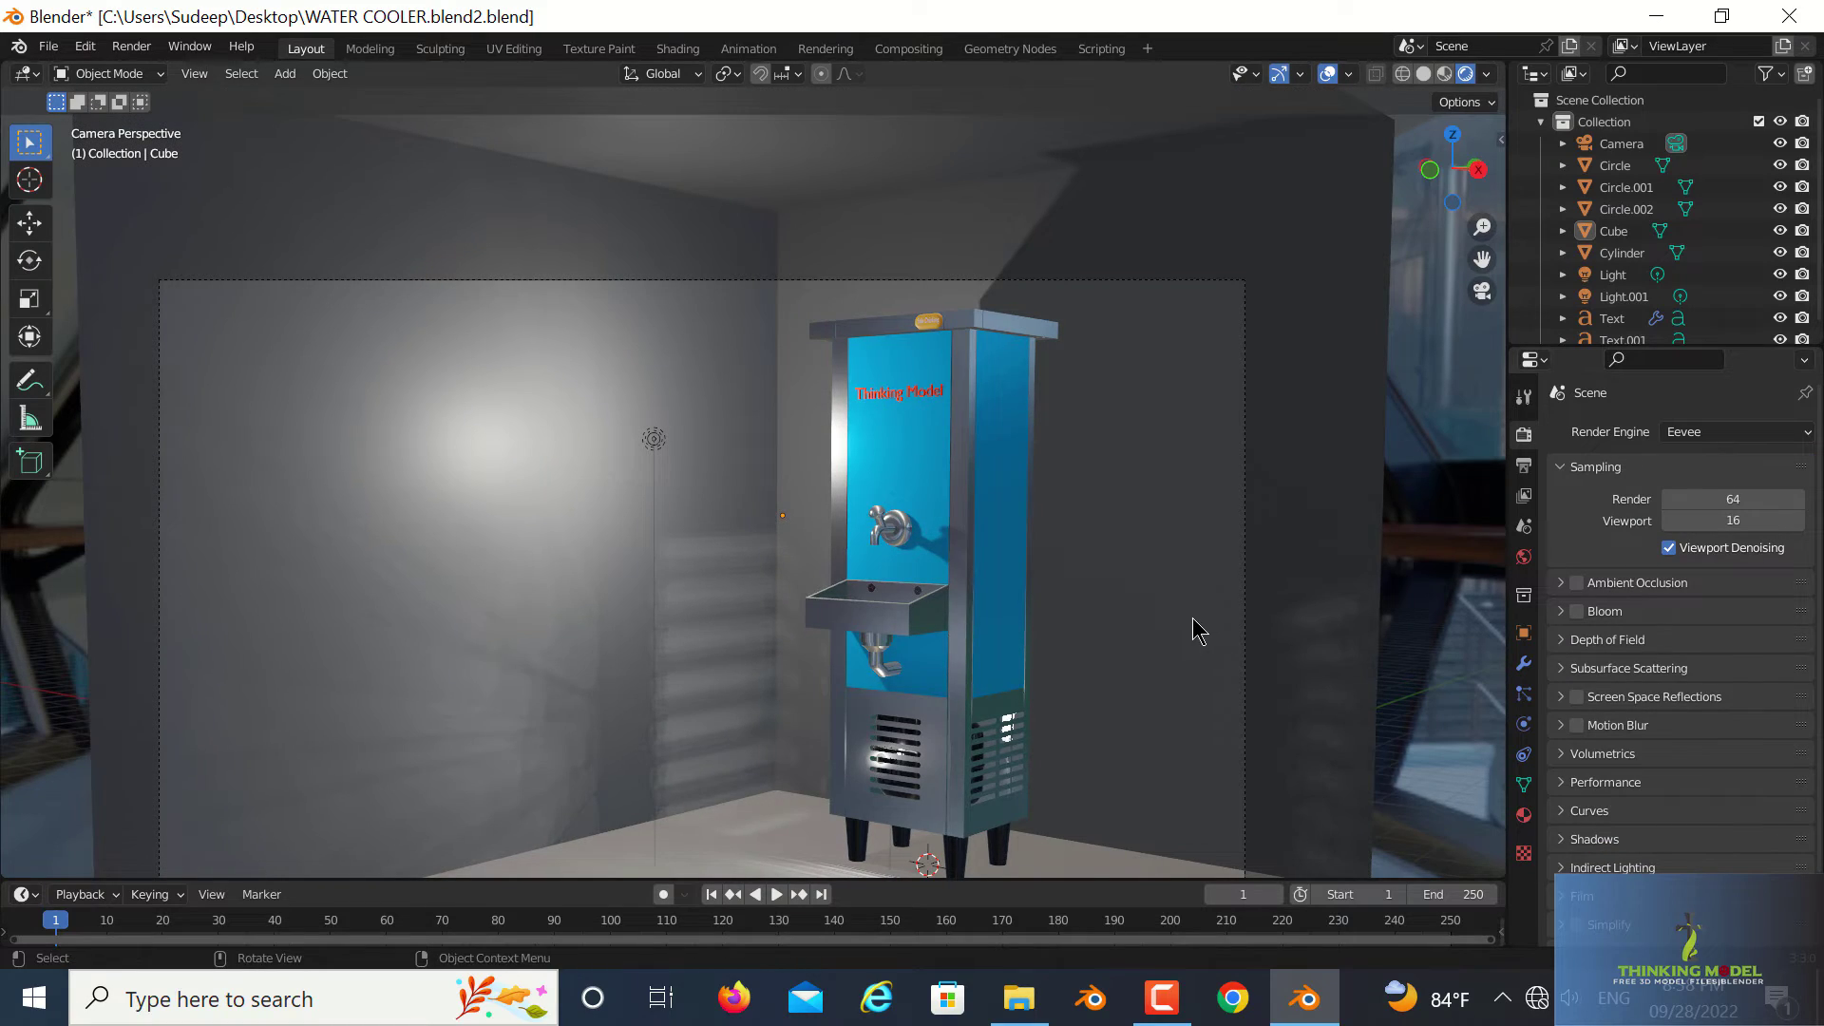
scroll(1211, 662, "down", 1)
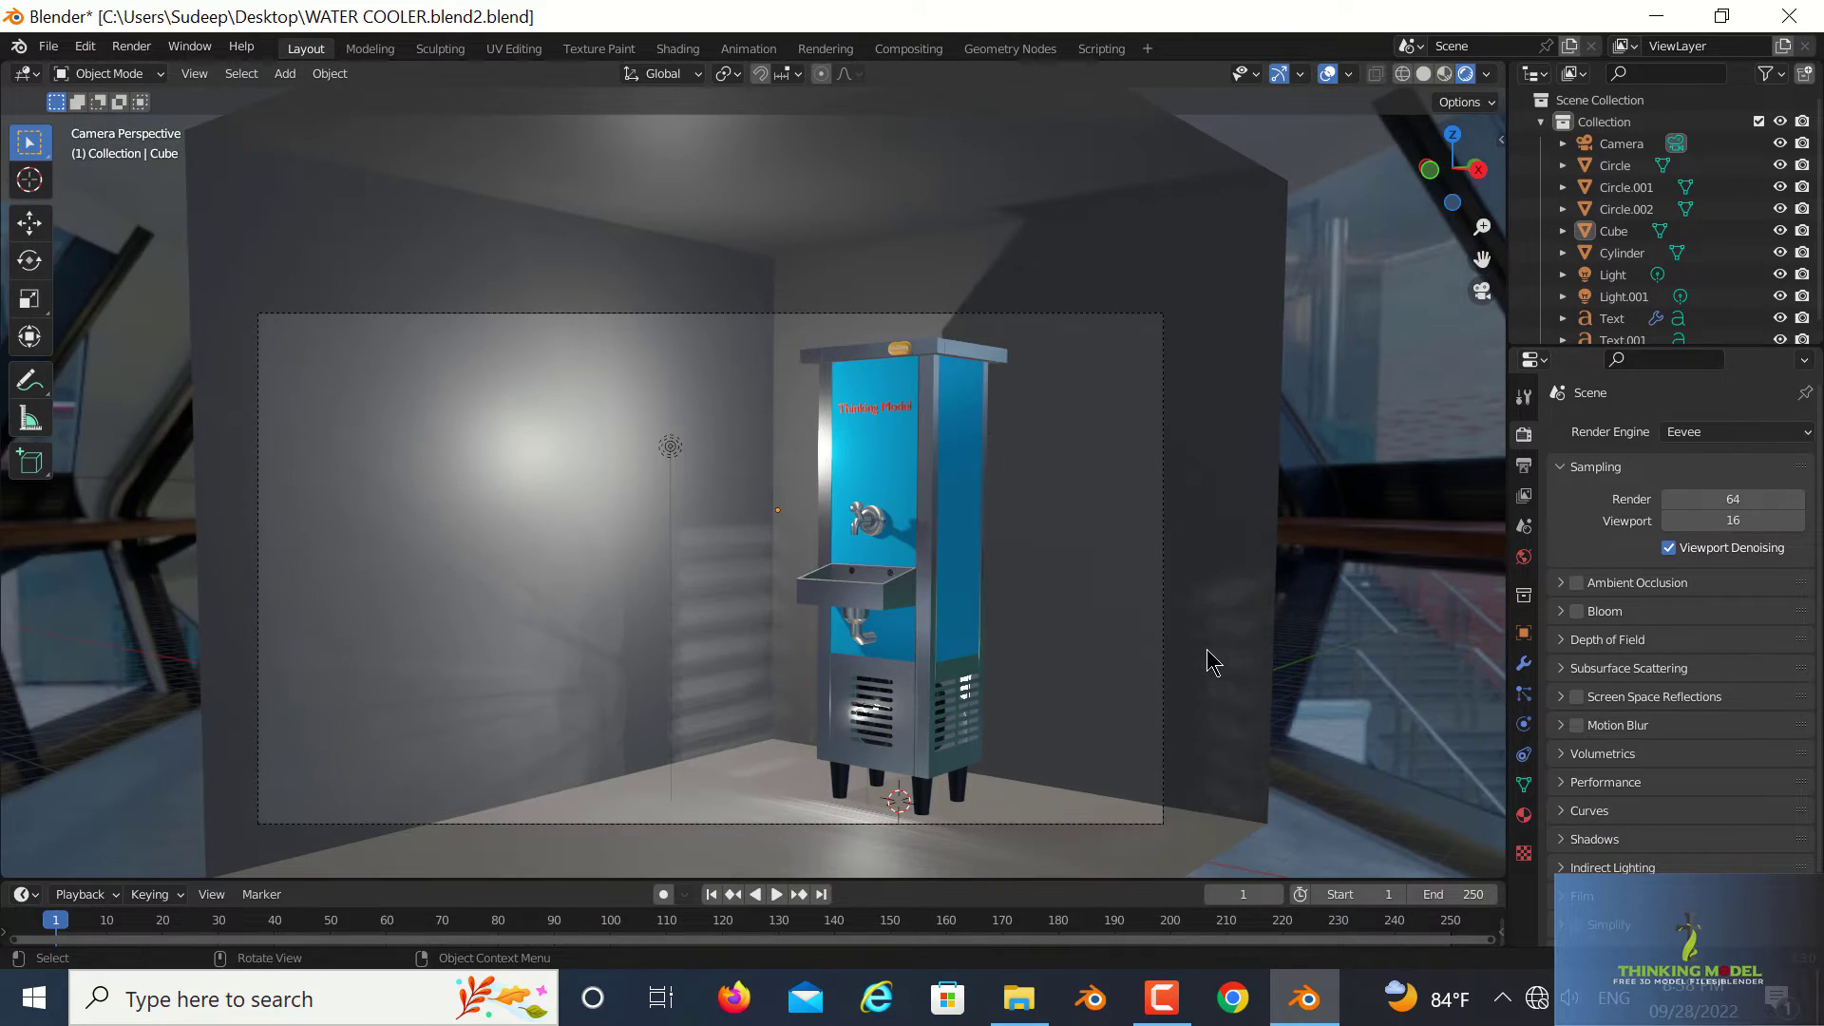
mouse_move(1203, 662)
middle_mouse_down()
mouse_move(1178, 655)
mouse_move(1243, 693)
middle_mouse_up()
scroll(1178, 656, "up", 3)
scroll(1190, 664, "up", 2)
scroll(1223, 664, "up", 2)
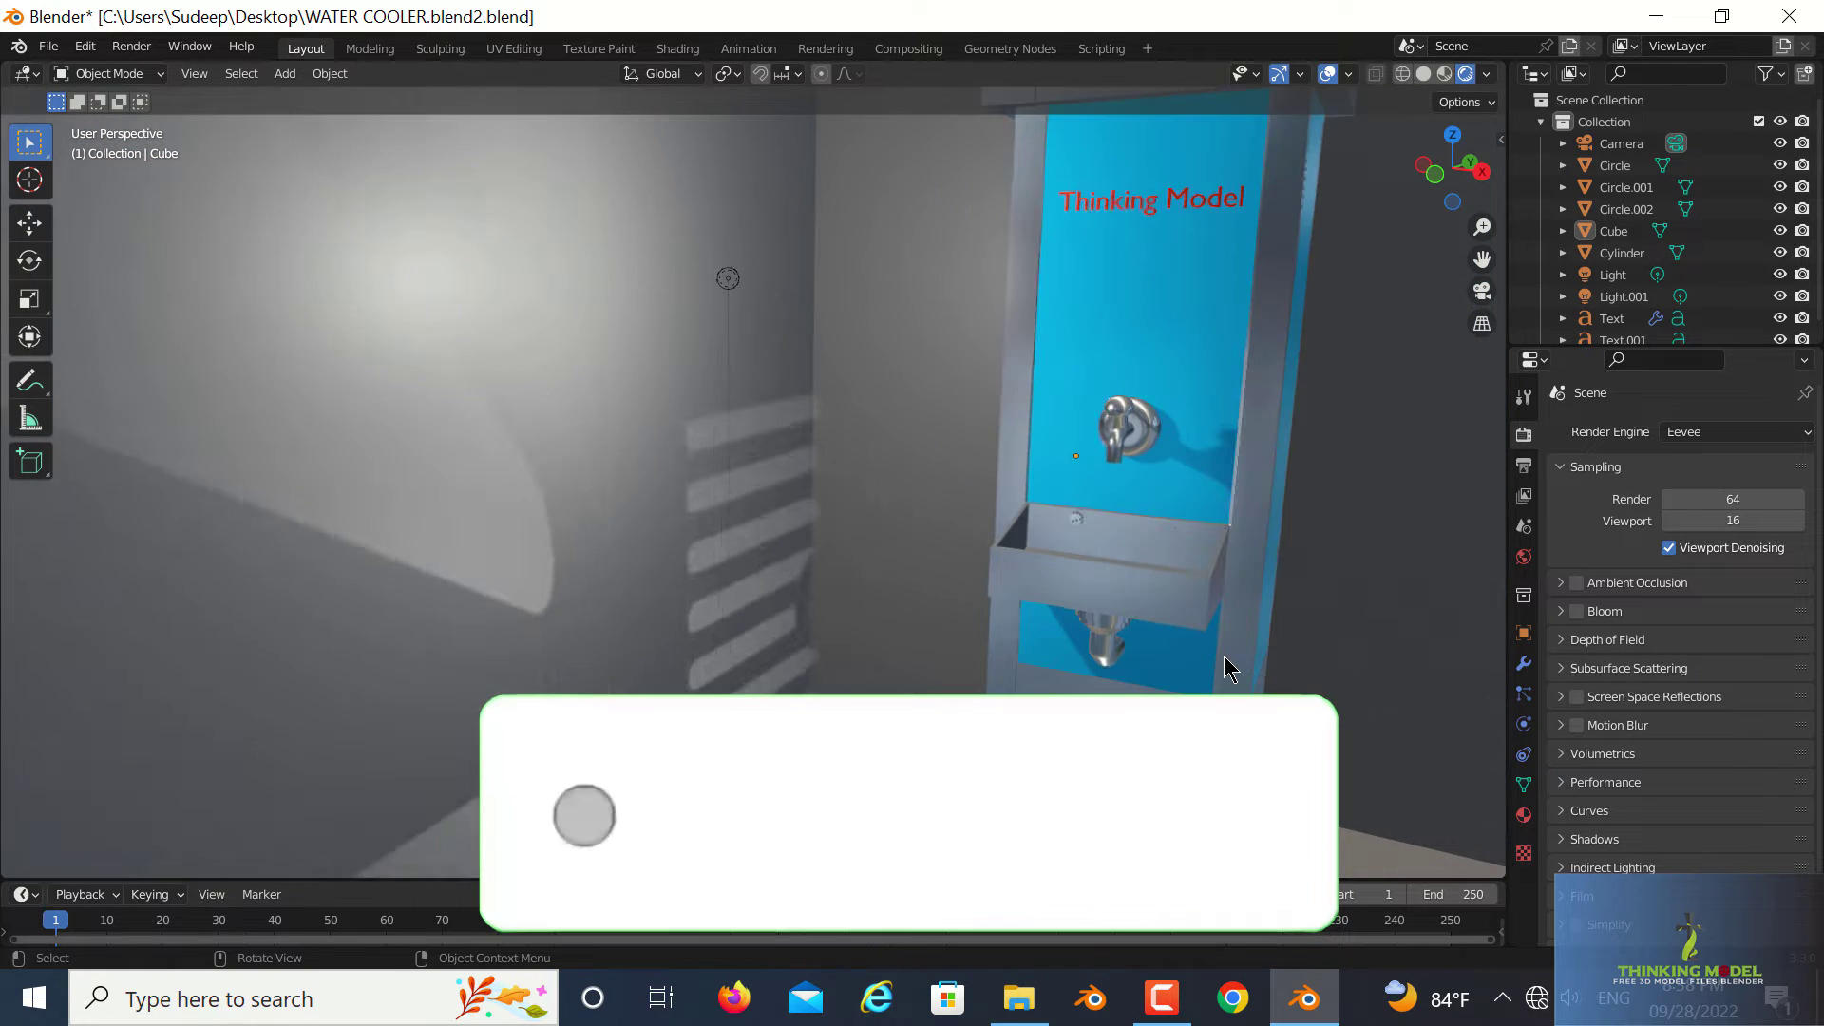
scroll(1225, 670, "up", 1)
scroll(1223, 665, "down", 3)
mouse_move(1209, 651)
middle_mouse_down()
mouse_move(1114, 615)
mouse_move(1121, 694)
middle_mouse_up()
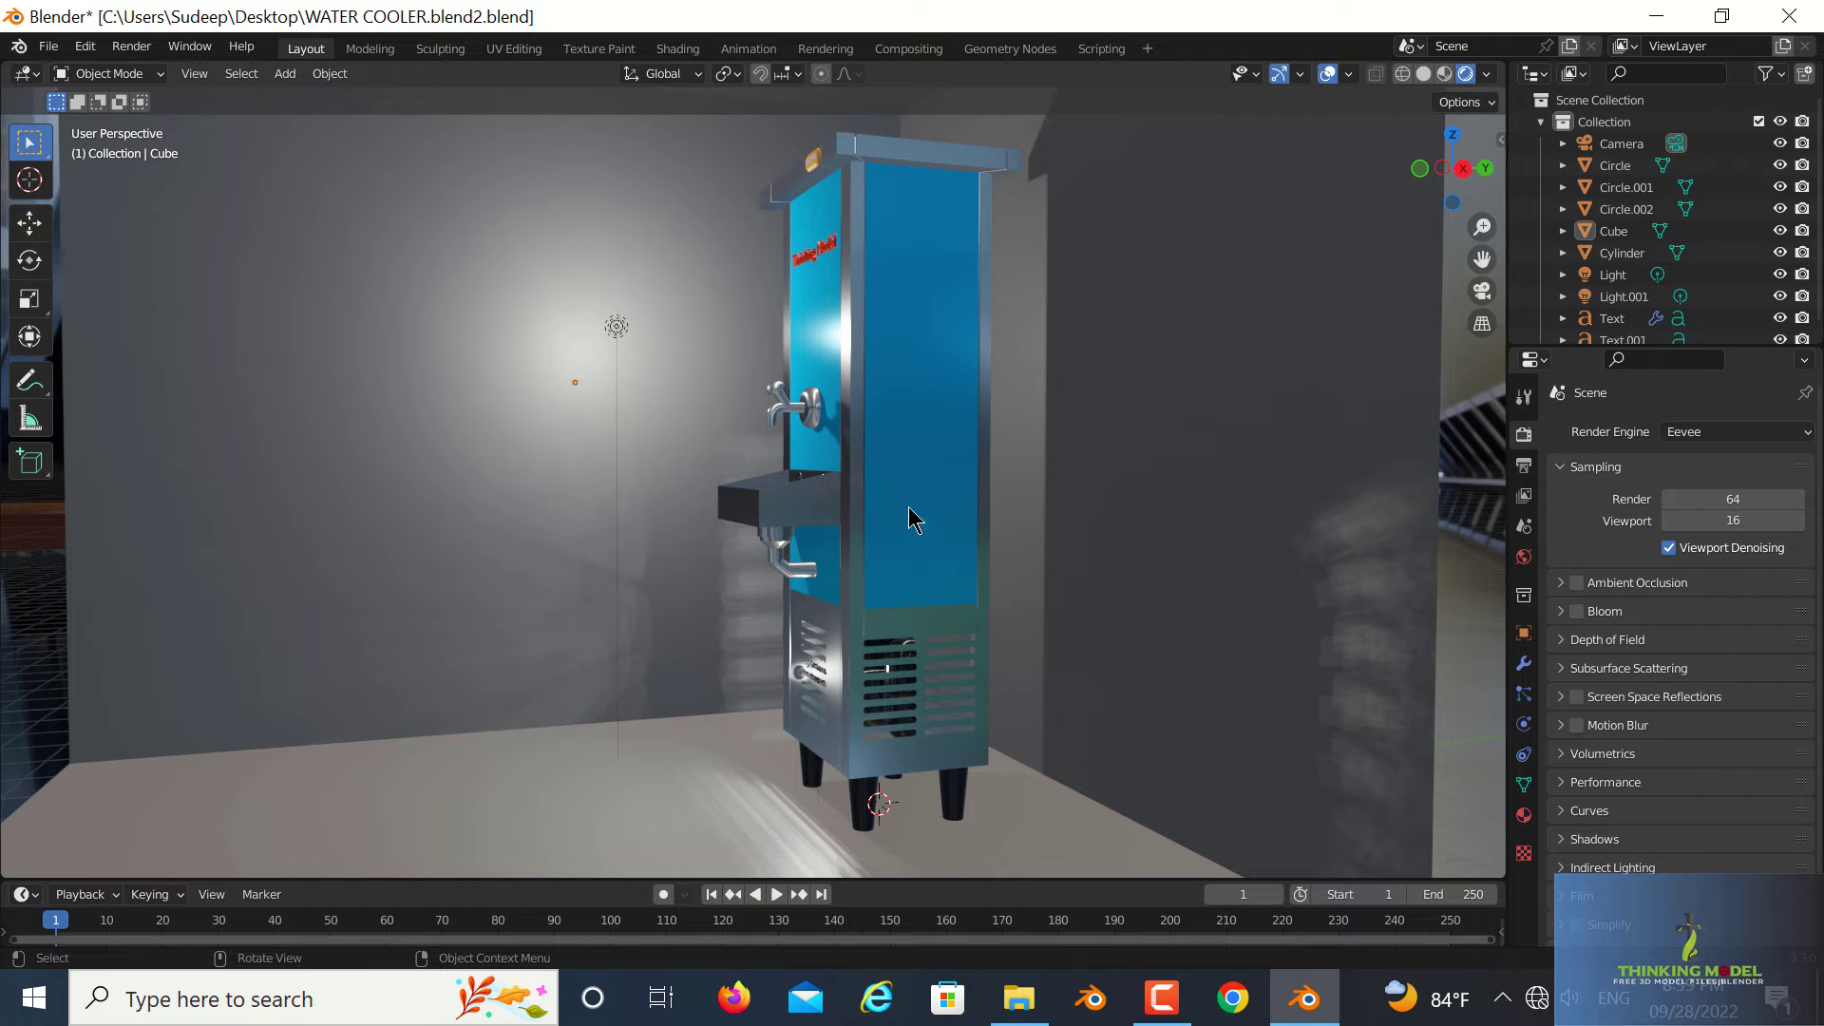
mouse_move(909, 508)
middle_mouse_down()
mouse_move(1085, 627)
mouse_move(1142, 597)
mouse_move(755, 477)
middle_mouse_up()
- Hide the room's wall cube so the cooler stands in the bridge corridor
left_click(755, 477)
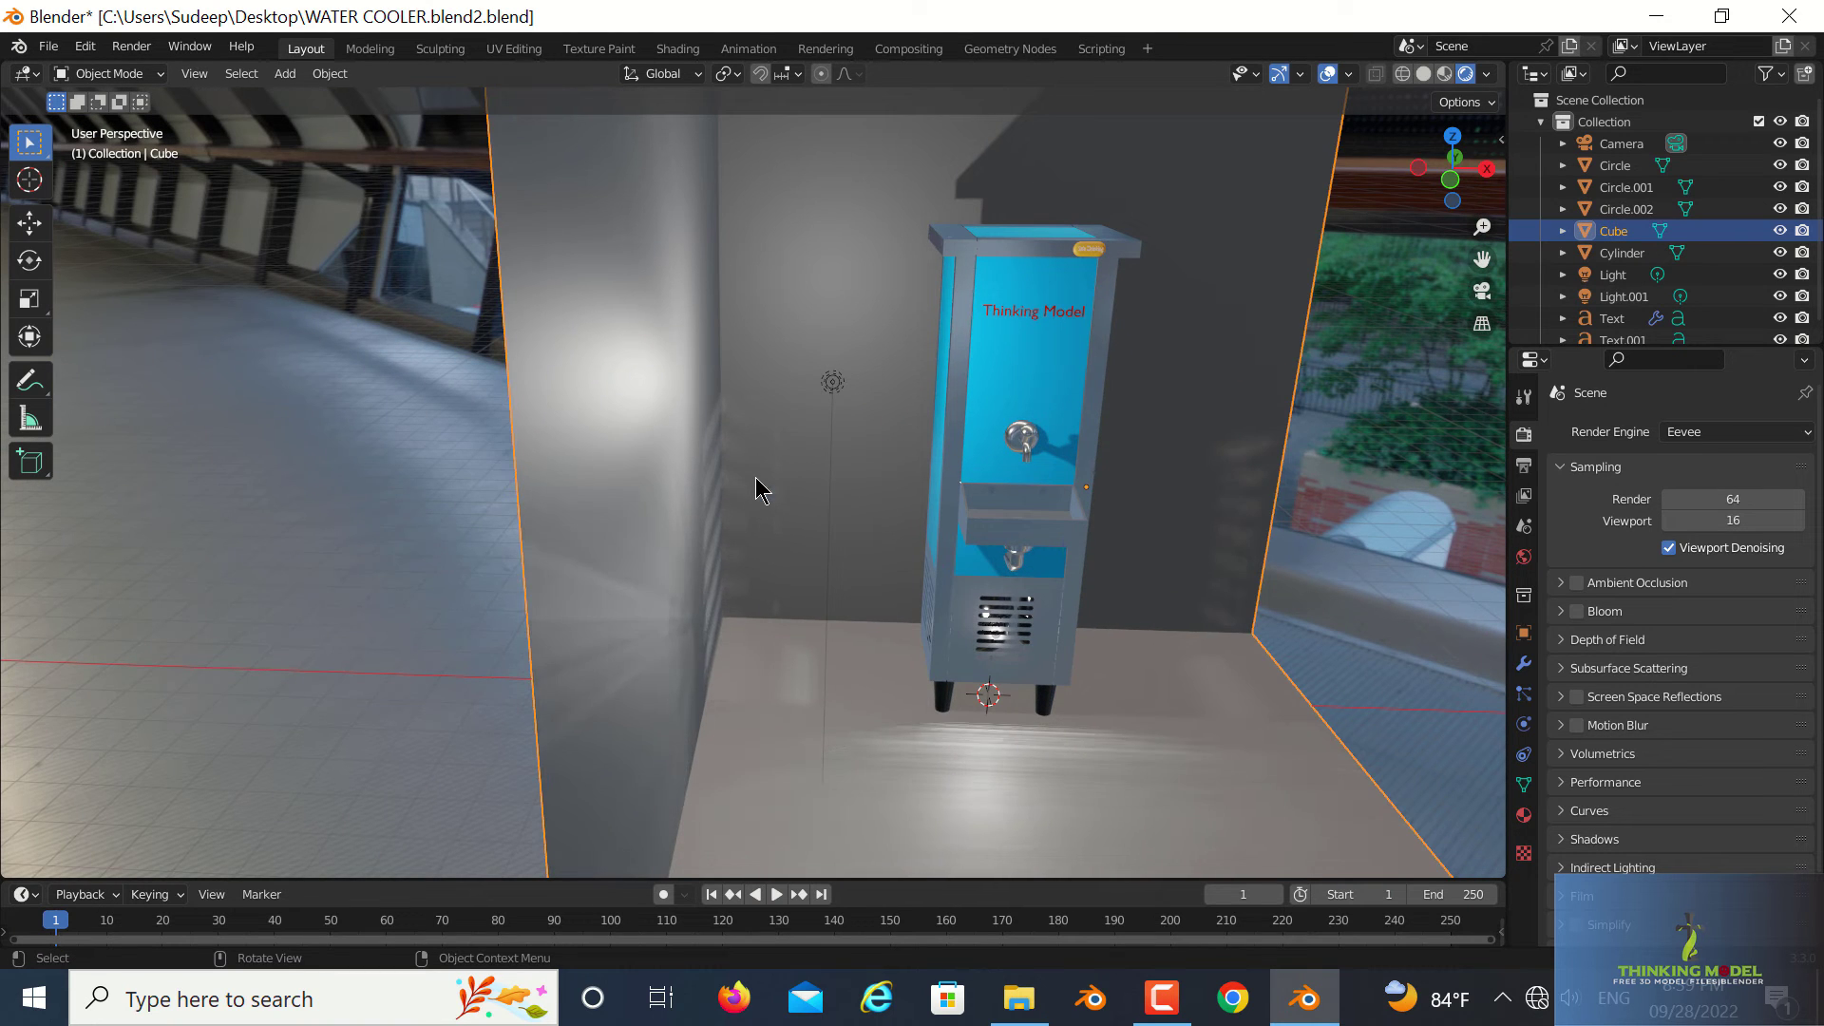
key("h")
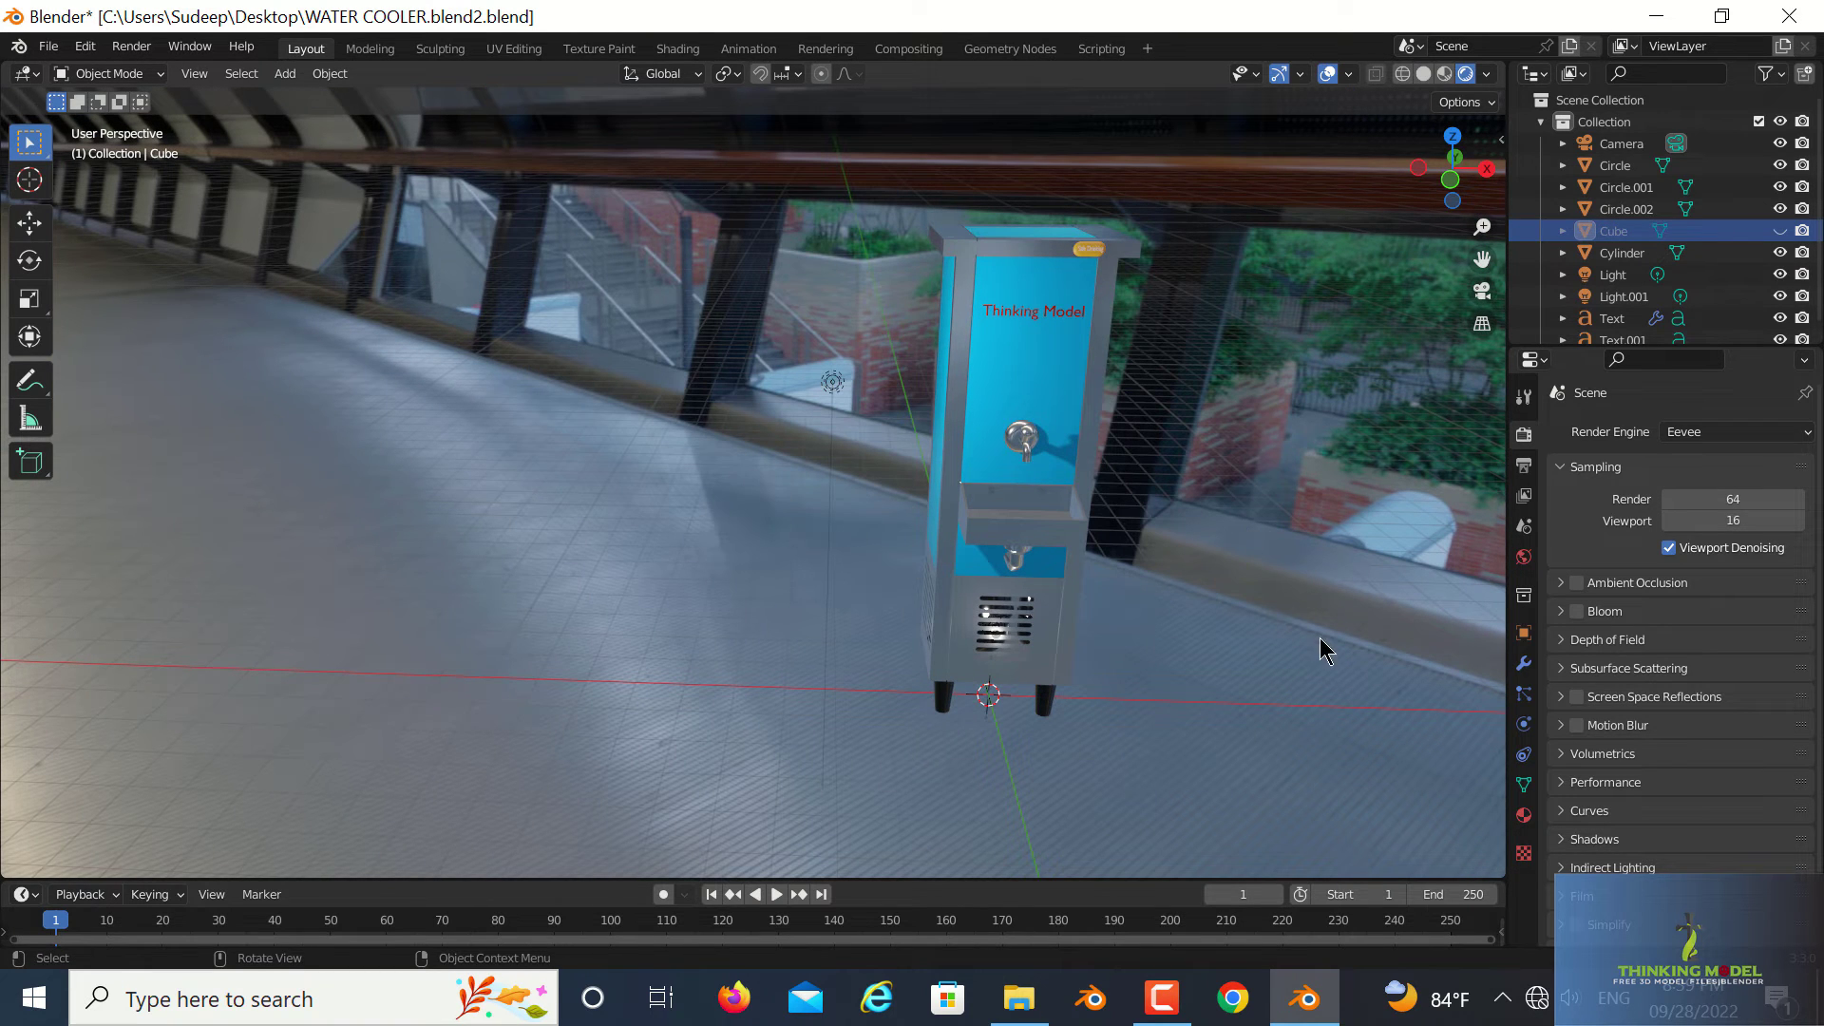
scroll(1280, 627, "up", 2)
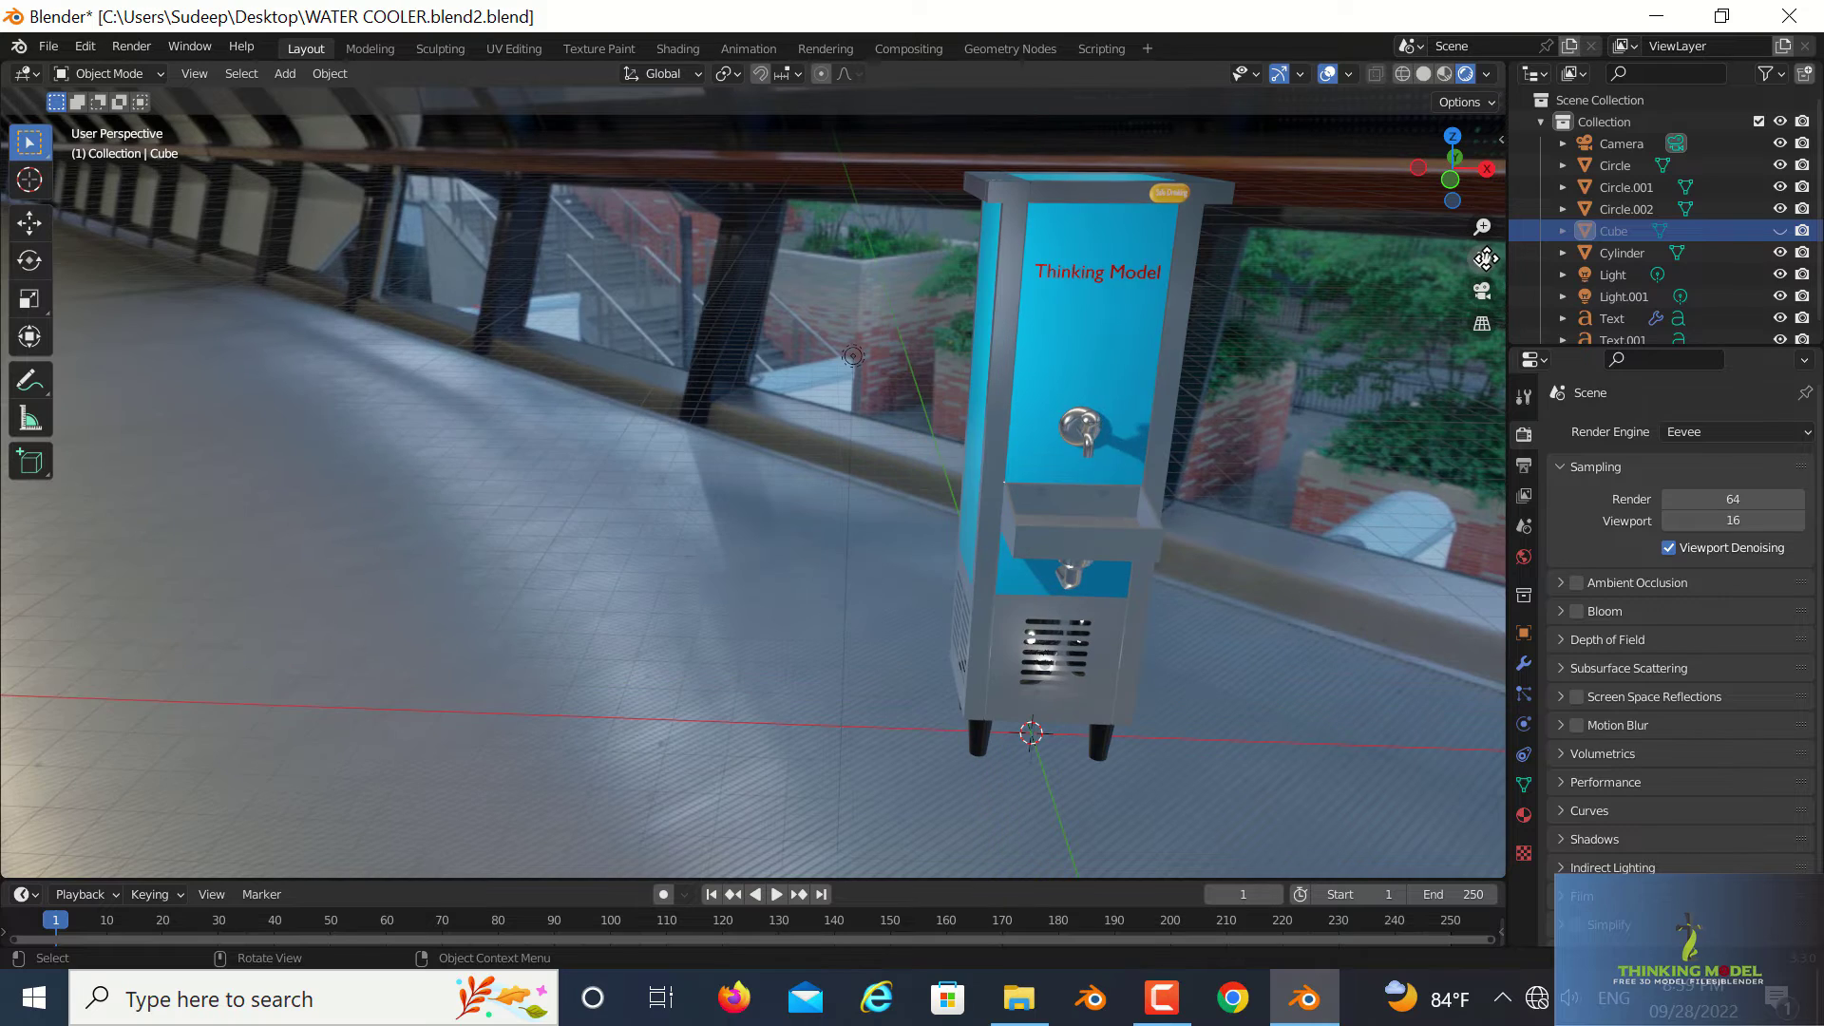
mouse_move(1026, 513)
middle_mouse_down()
mouse_move(1207, 543)
mouse_move(834, 592)
mouse_move(886, 596)
mouse_move(756, 528)
mouse_move(788, 619)
middle_mouse_up()
scroll(826, 656, "down", 3)
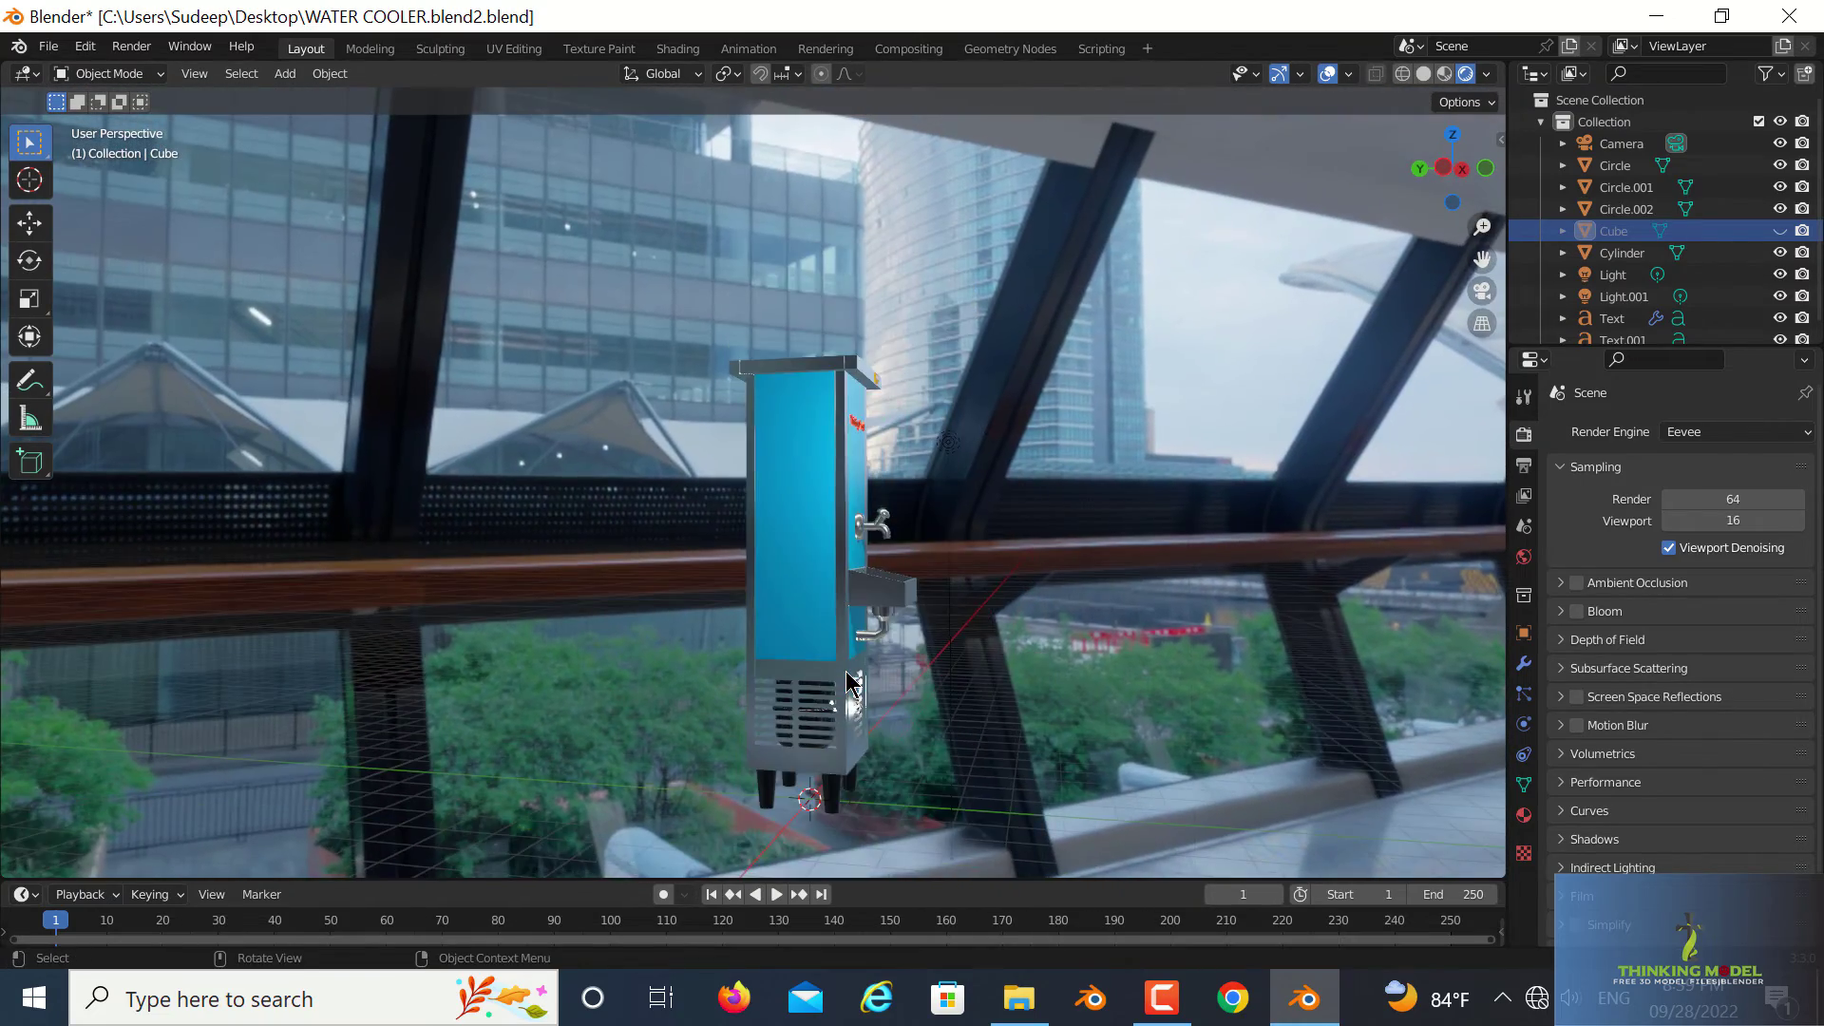
middle_click_drag(1131, 630, 1079, 681)
- Orbit and zoom to view the cooler from tilted and down-the-corridor angles
scroll(1093, 689, "up", 2)
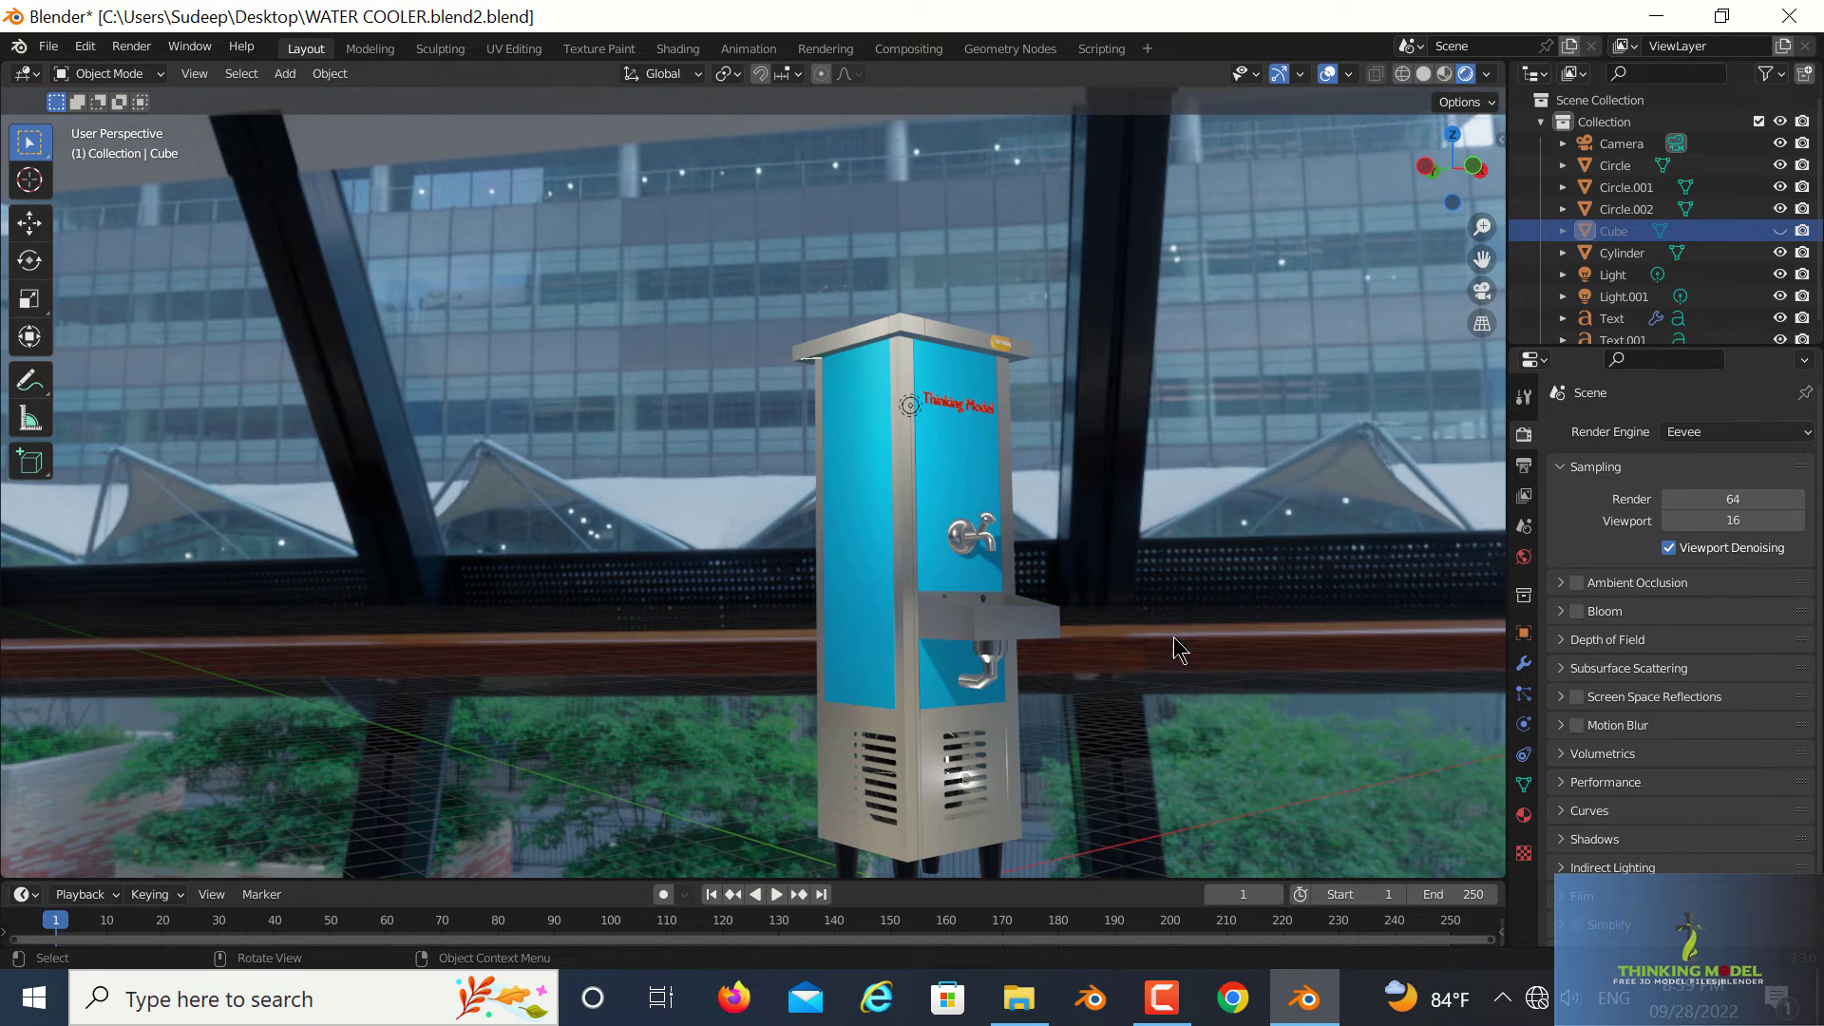
scroll(1235, 521, "up", 3)
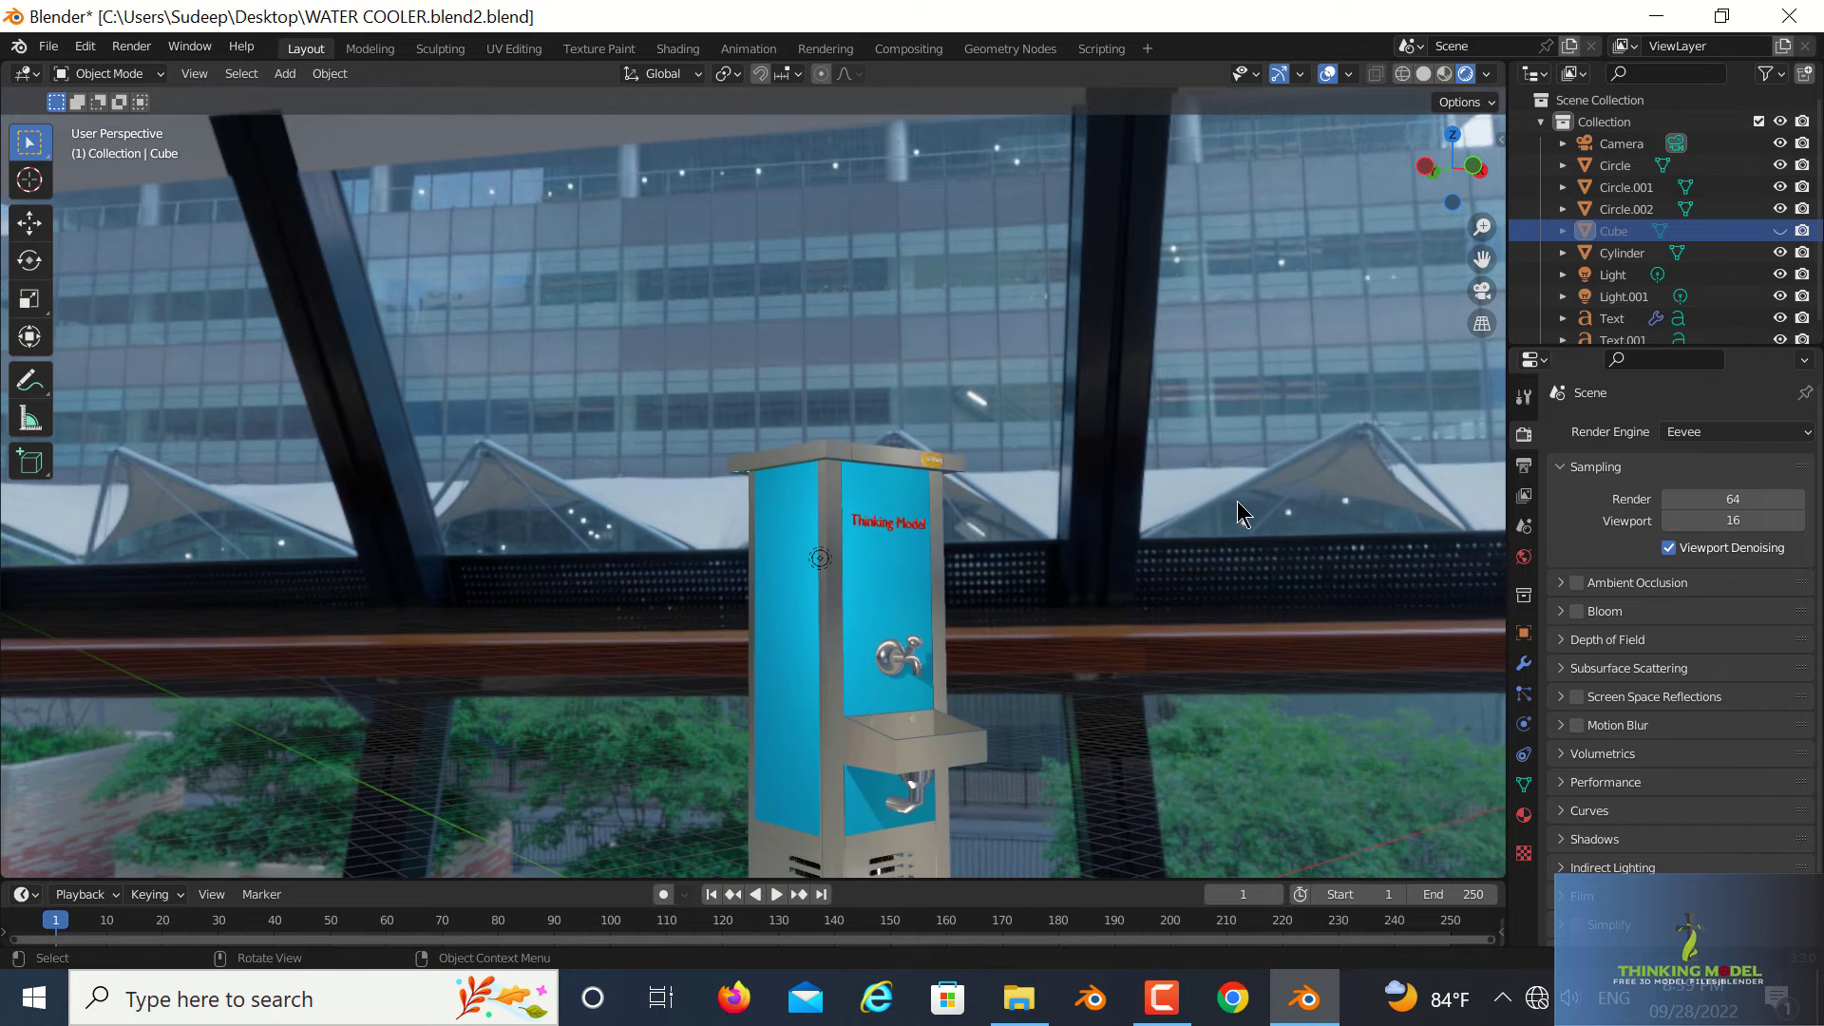
middle_click_drag(1230, 522, 1120, 529)
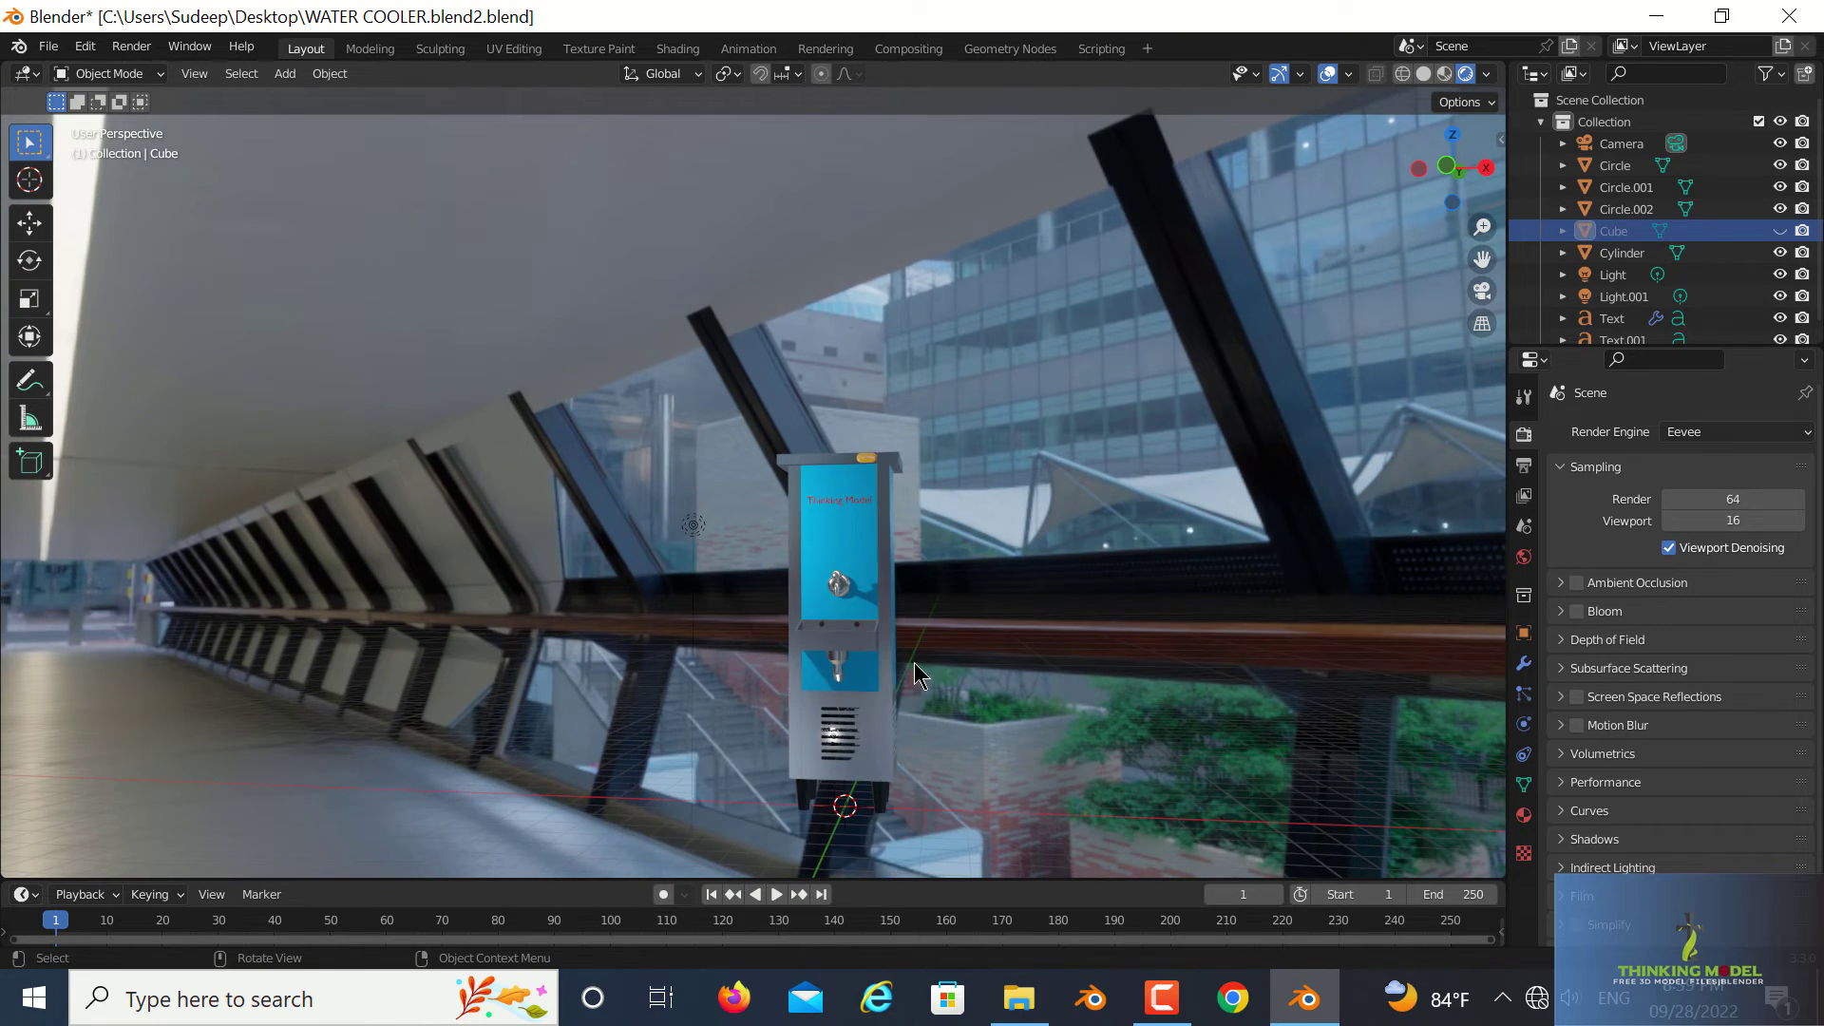
scroll(958, 693, "up", 4)
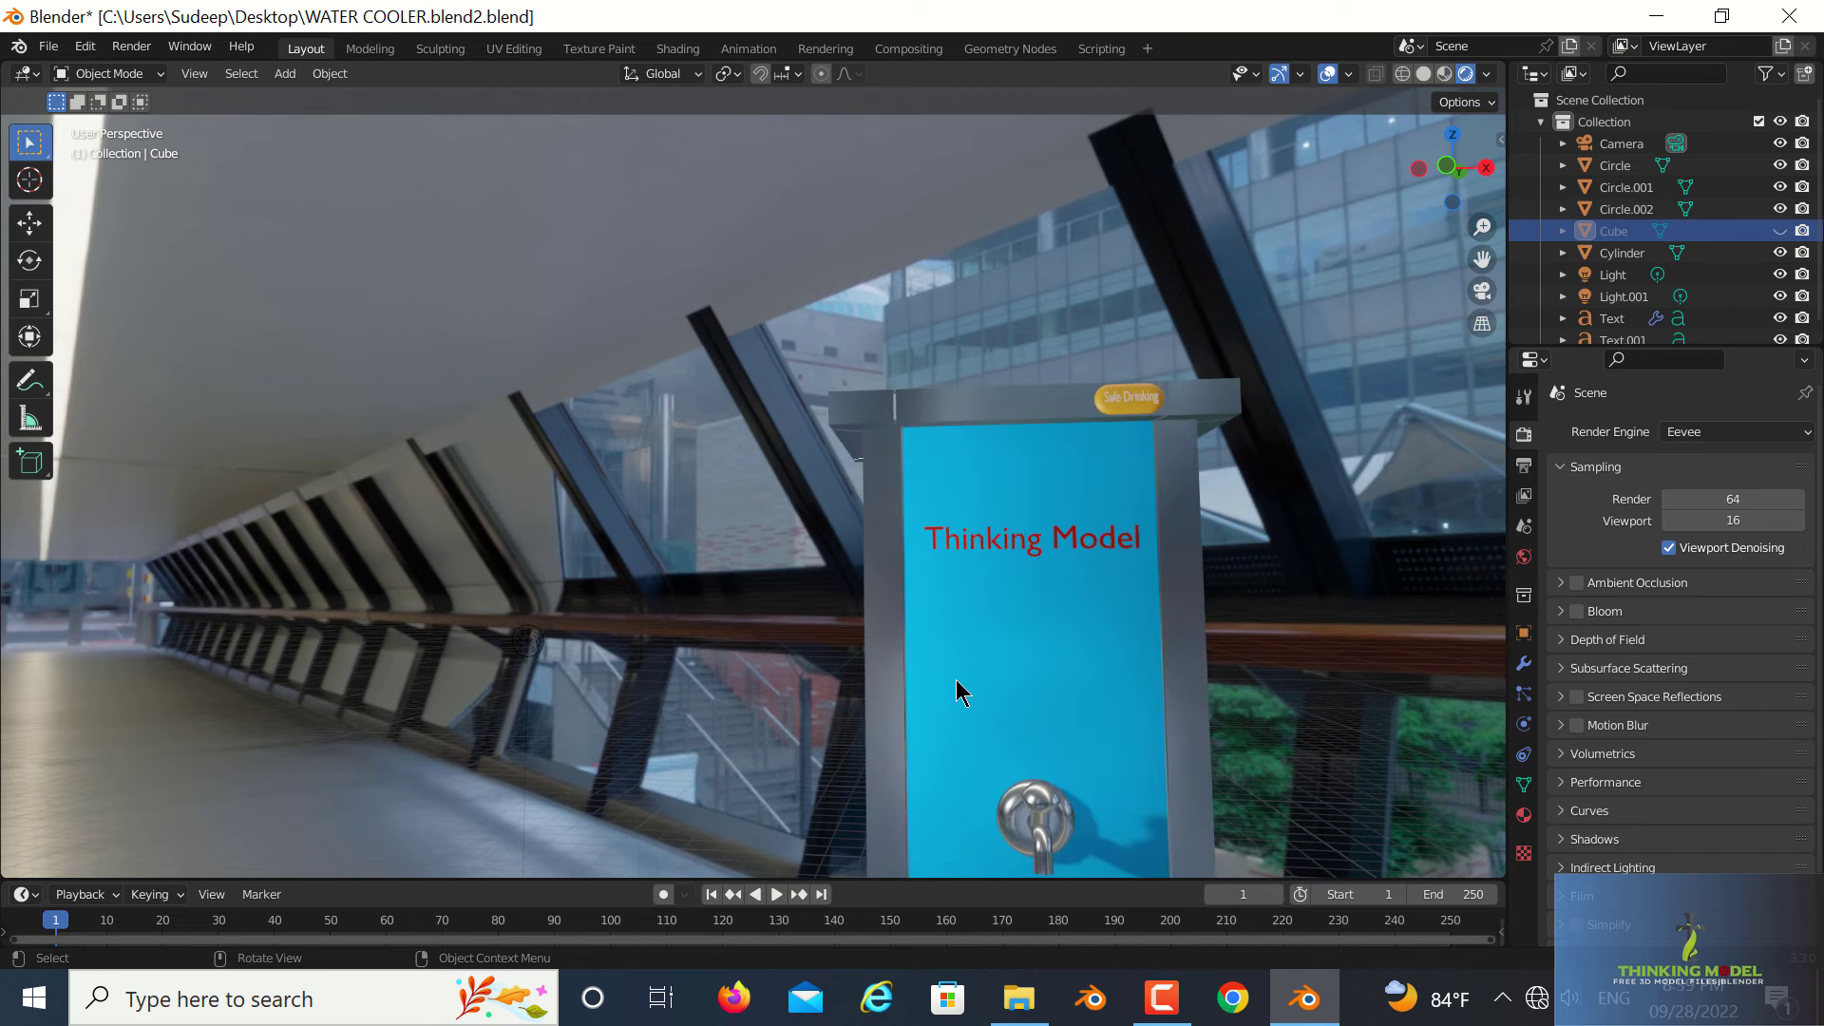
scroll(1007, 682, "down", 3)
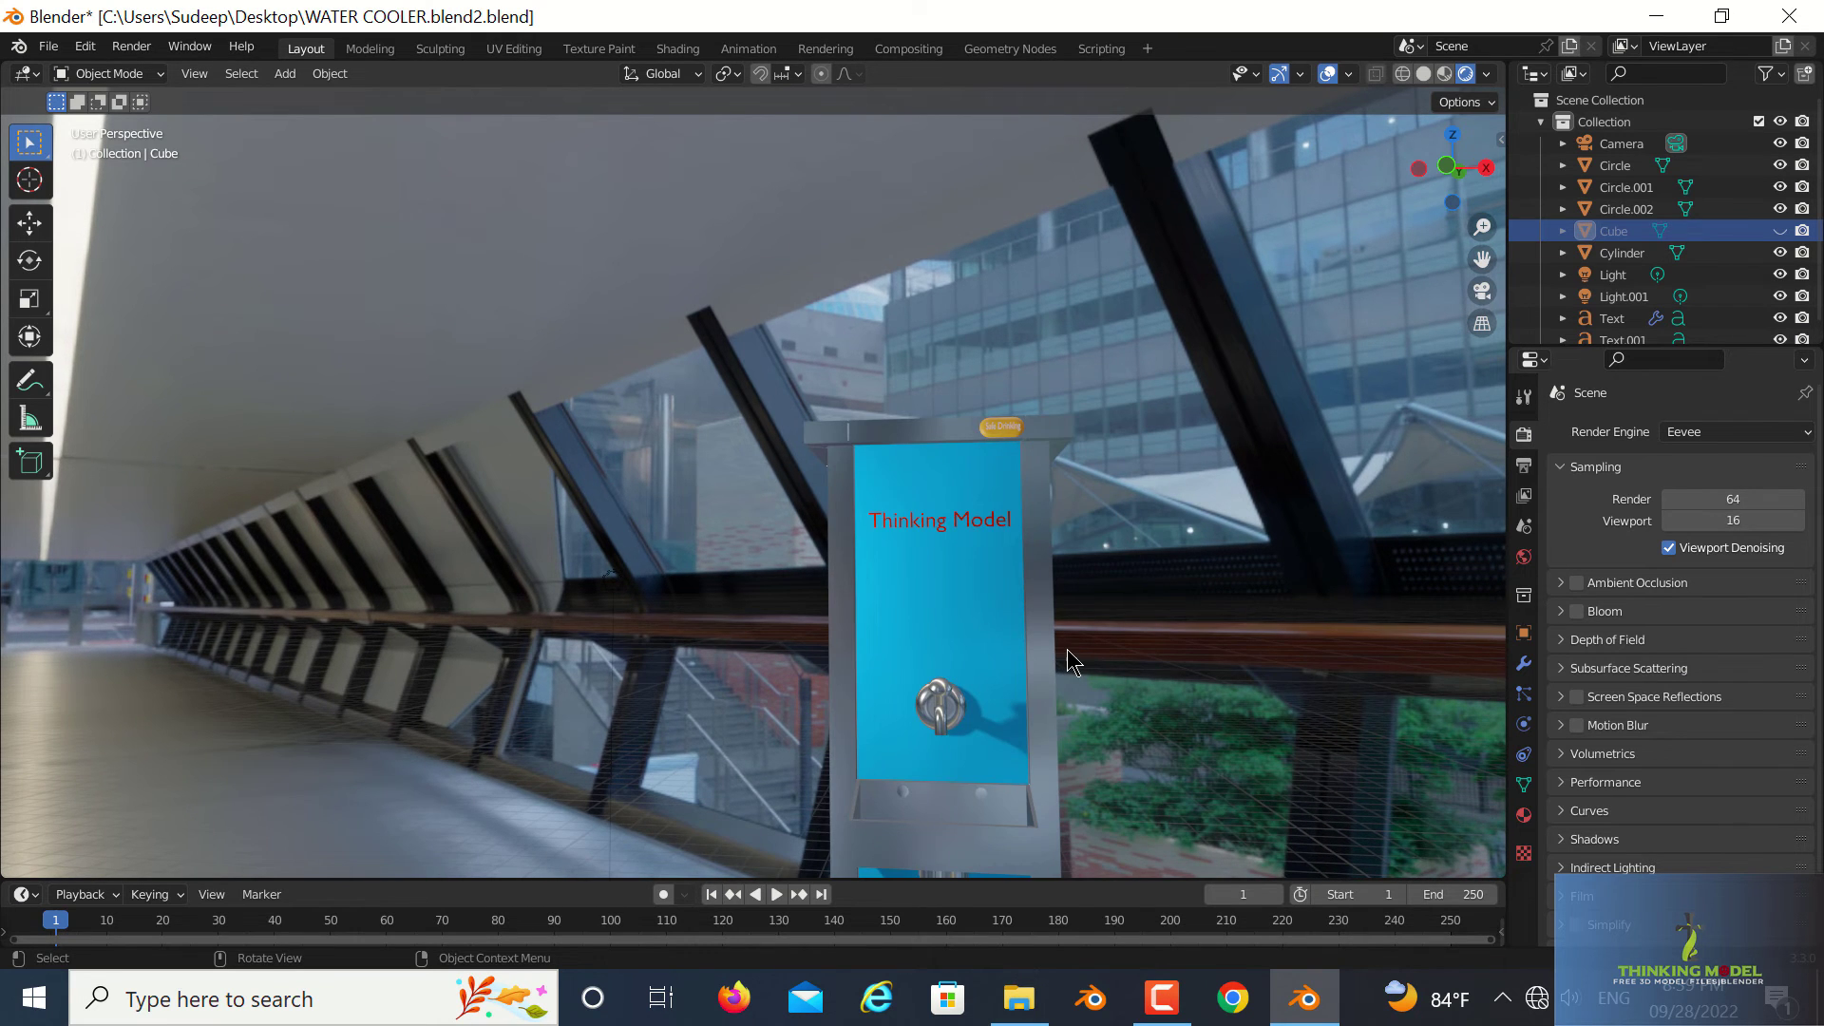
scroll(1068, 648, "down", 2)
mouse_move(1070, 616)
middle_mouse_down()
mouse_move(969, 629)
mouse_move(983, 720)
middle_mouse_up()
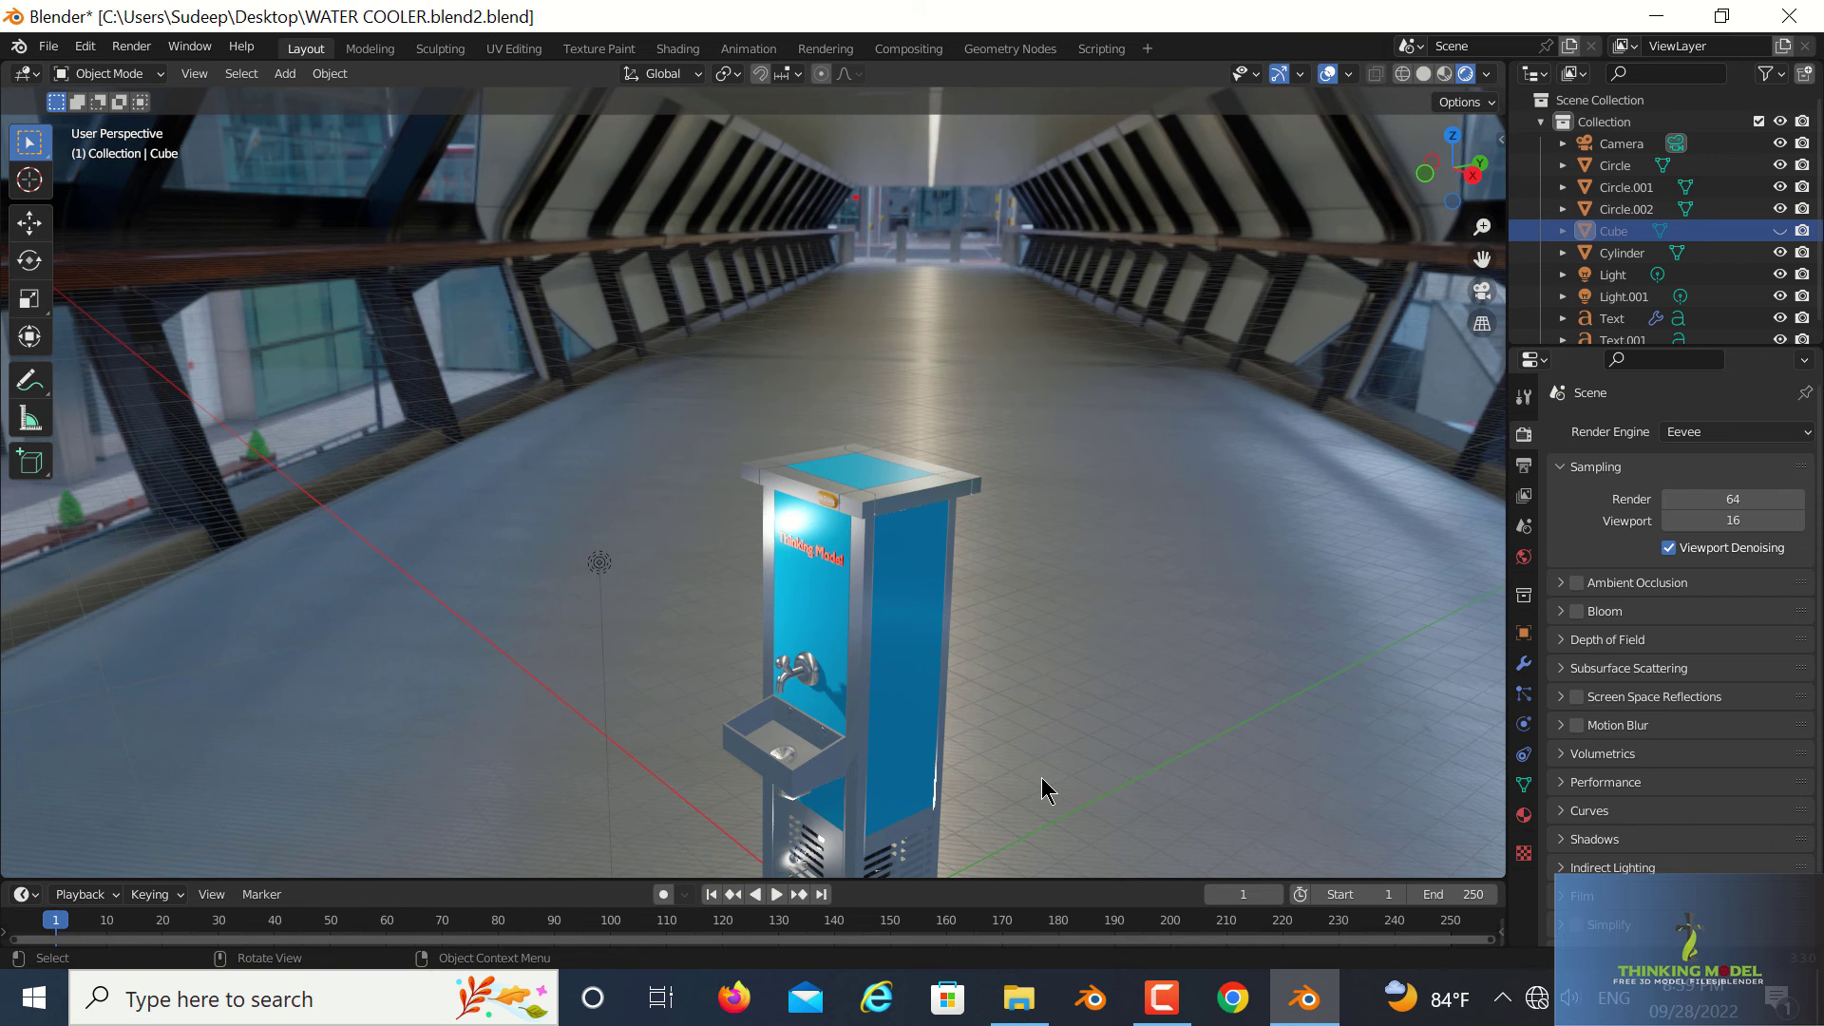
mouse_move(1042, 777)
middle_mouse_down()
mouse_move(1091, 783)
mouse_move(1111, 745)
middle_mouse_up()
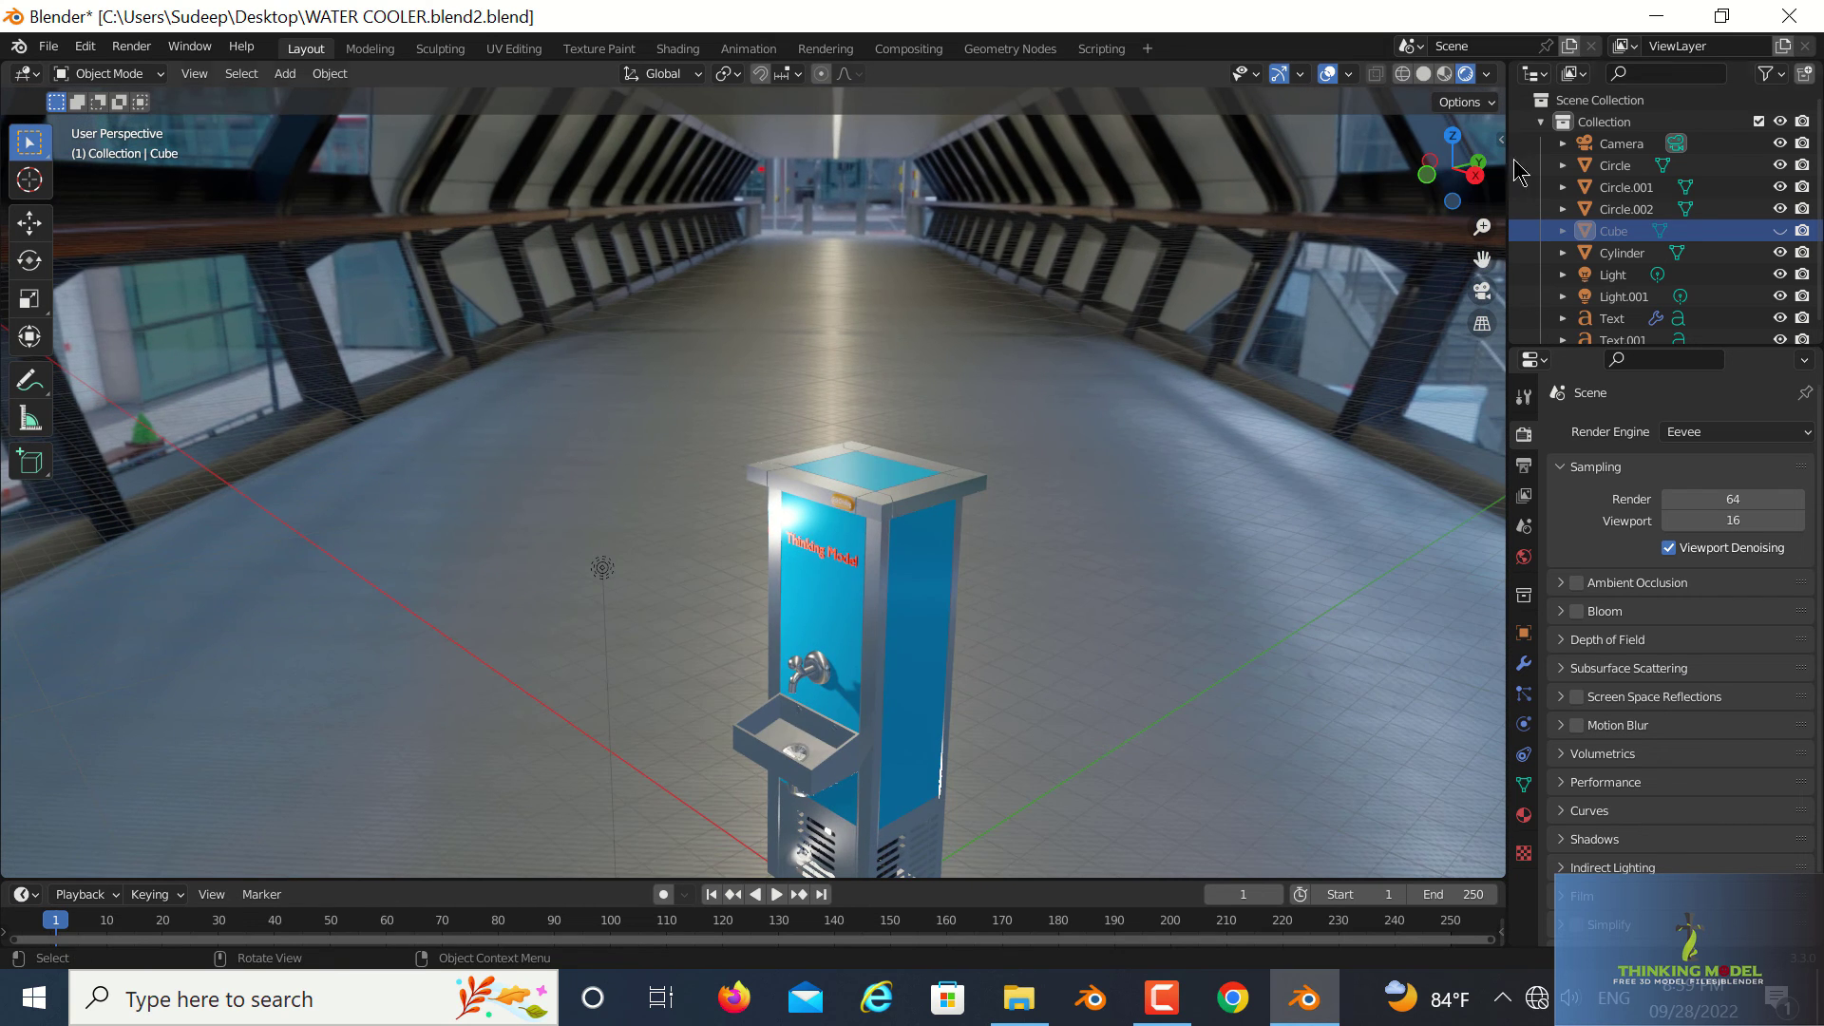